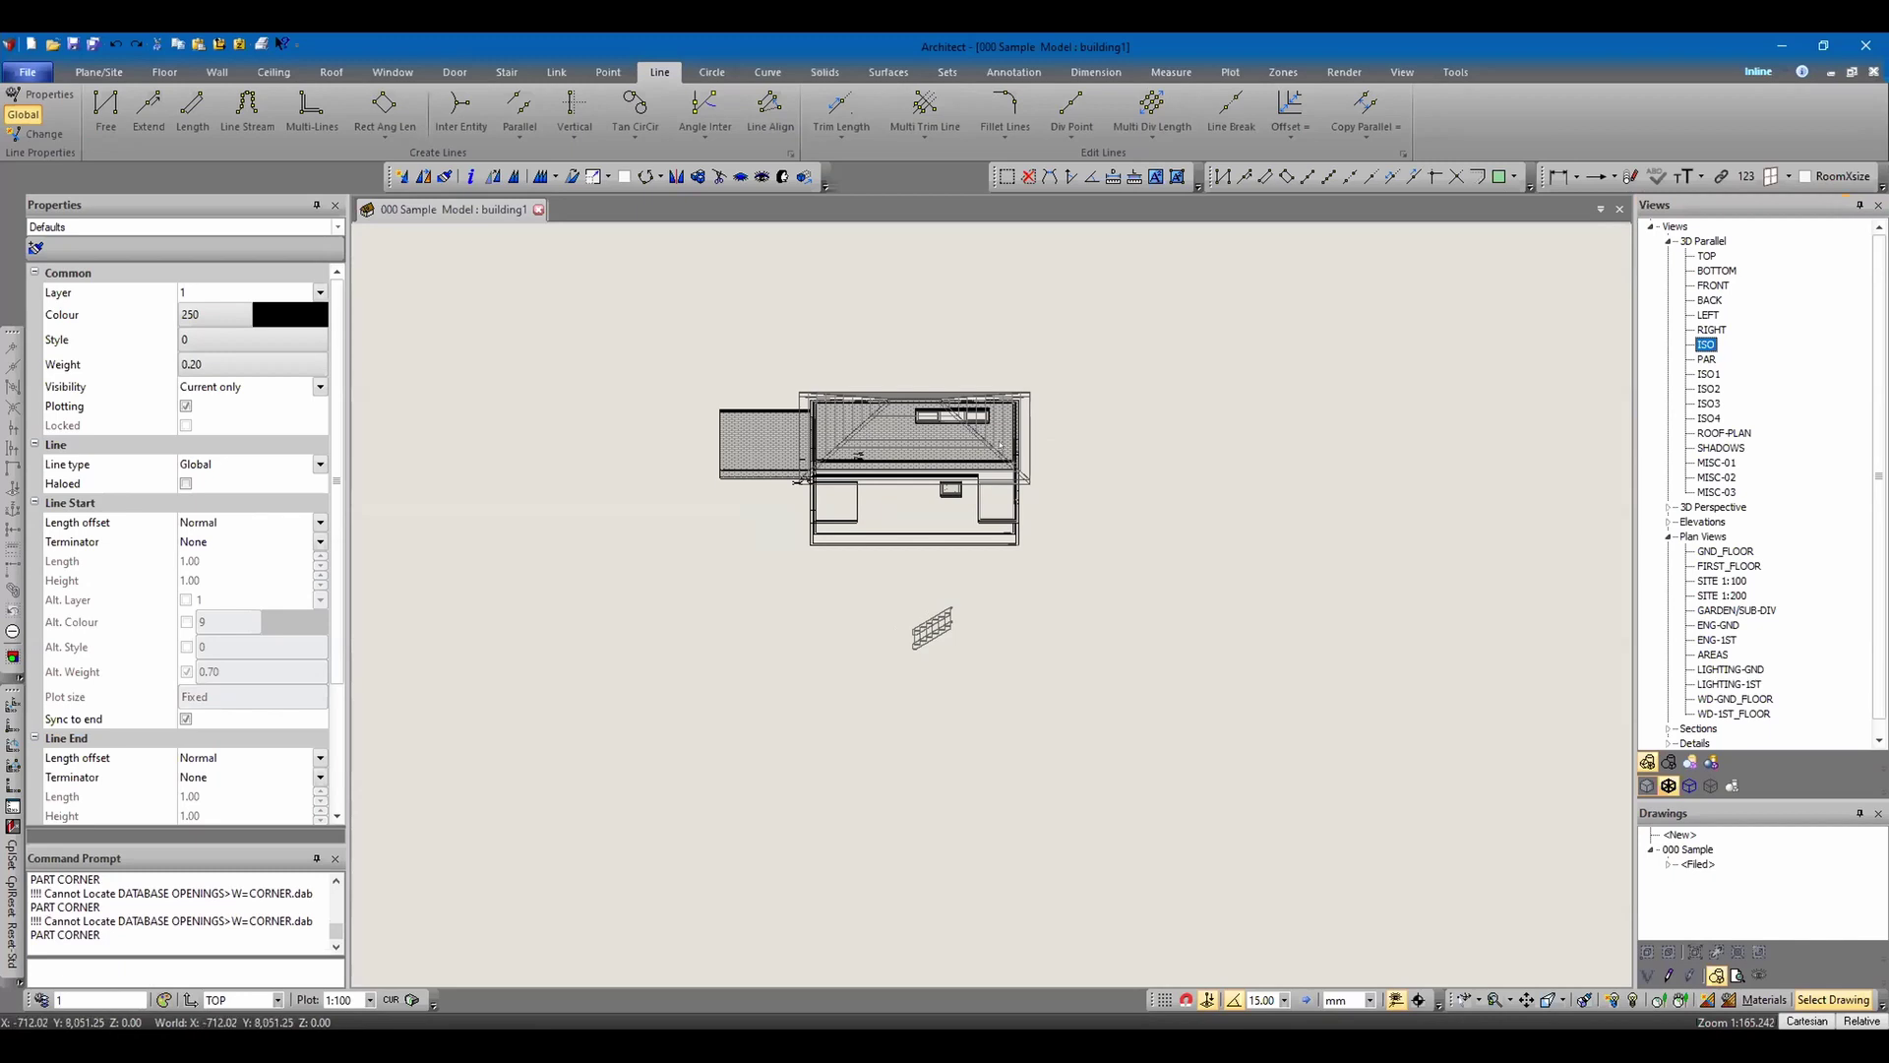
# - Compare the building in the GND_FLOOR and ENG-GND plan views
pyautogui.press('Escape')
pyautogui.doubleClick(1725, 551)
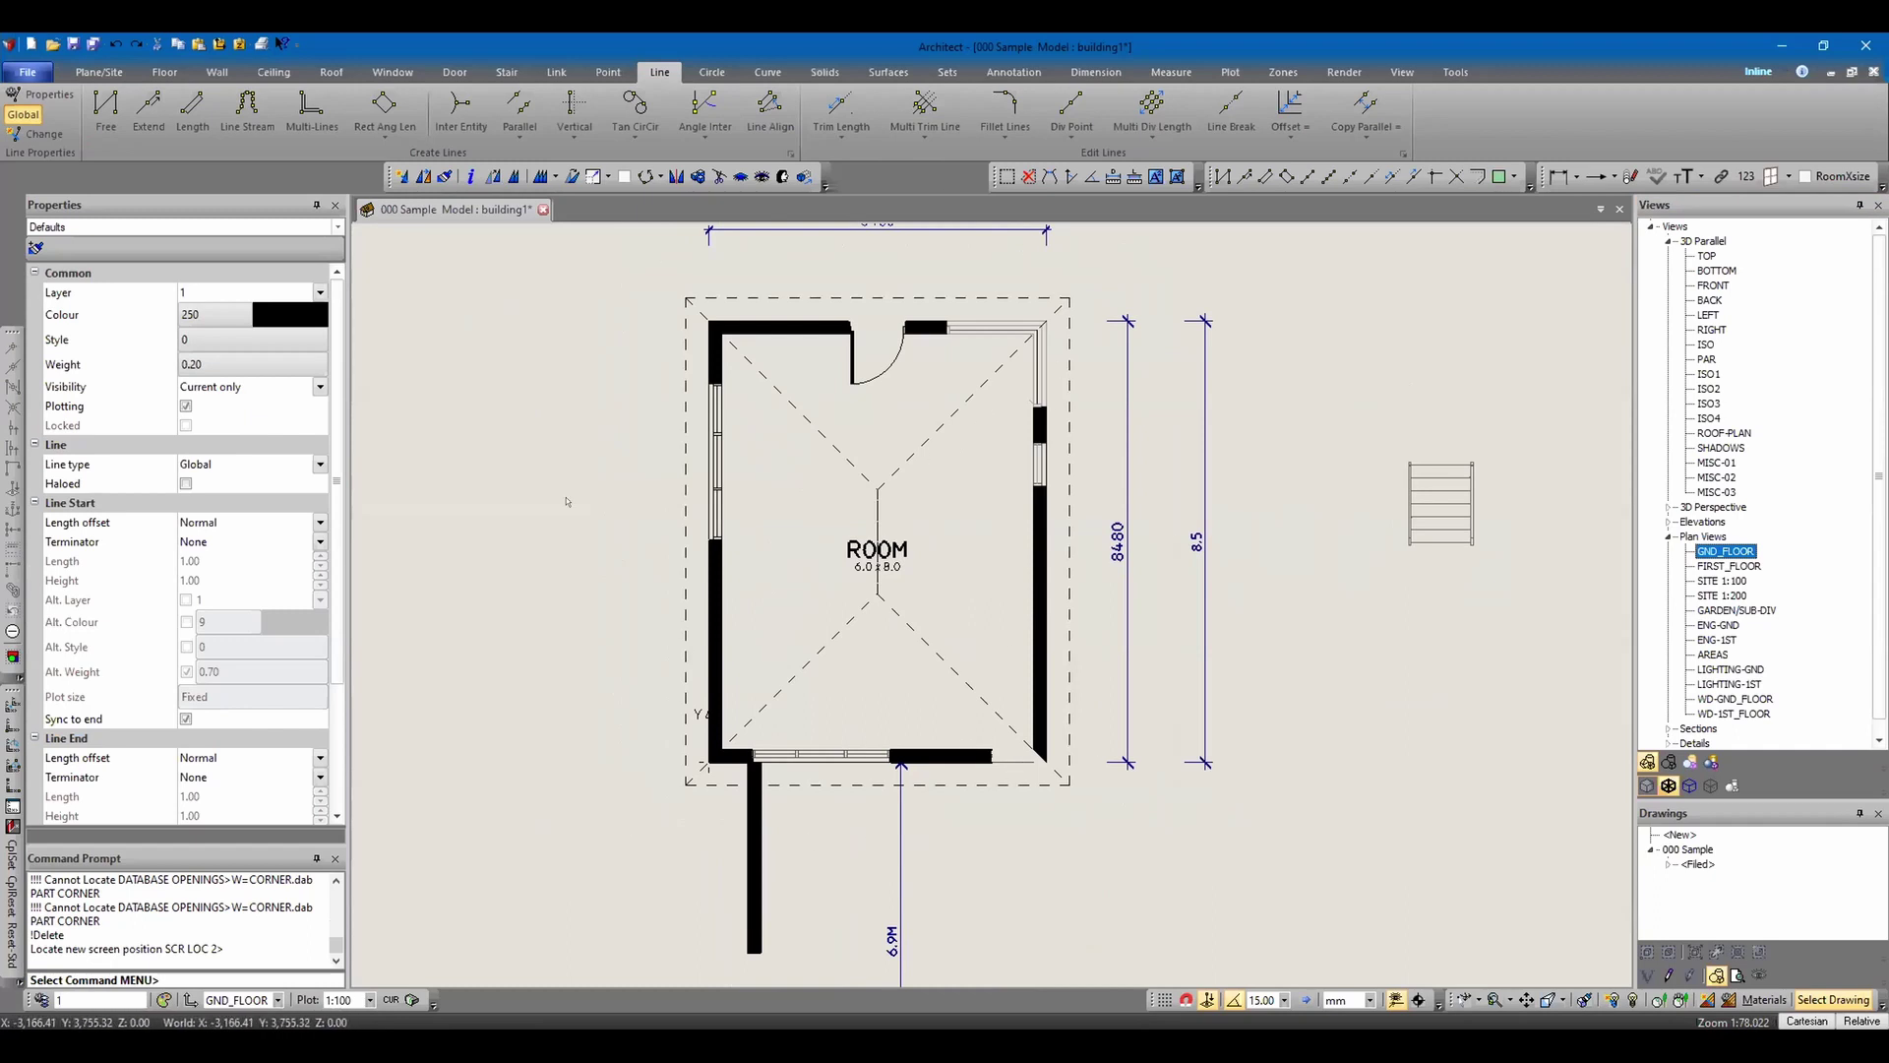
pyautogui.scroll(-4, 897, 574)
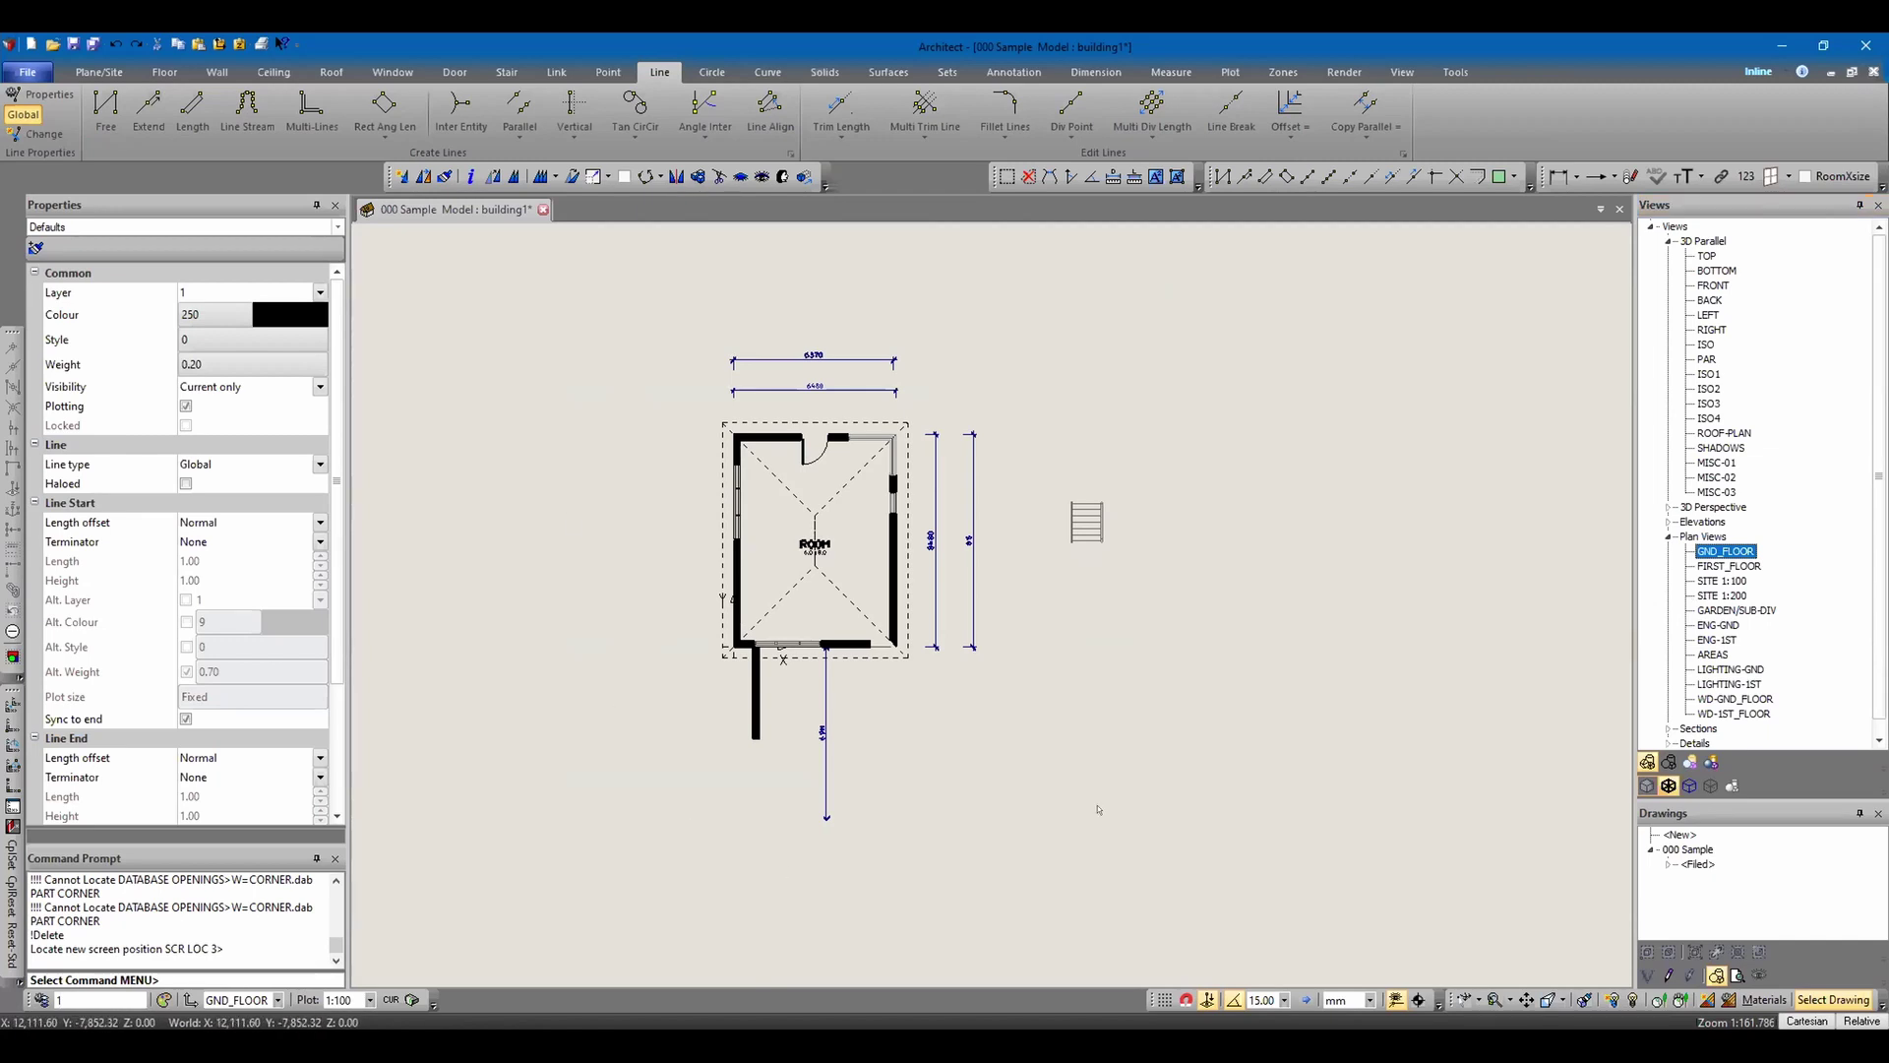
pyautogui.doubleClick(1724, 625)
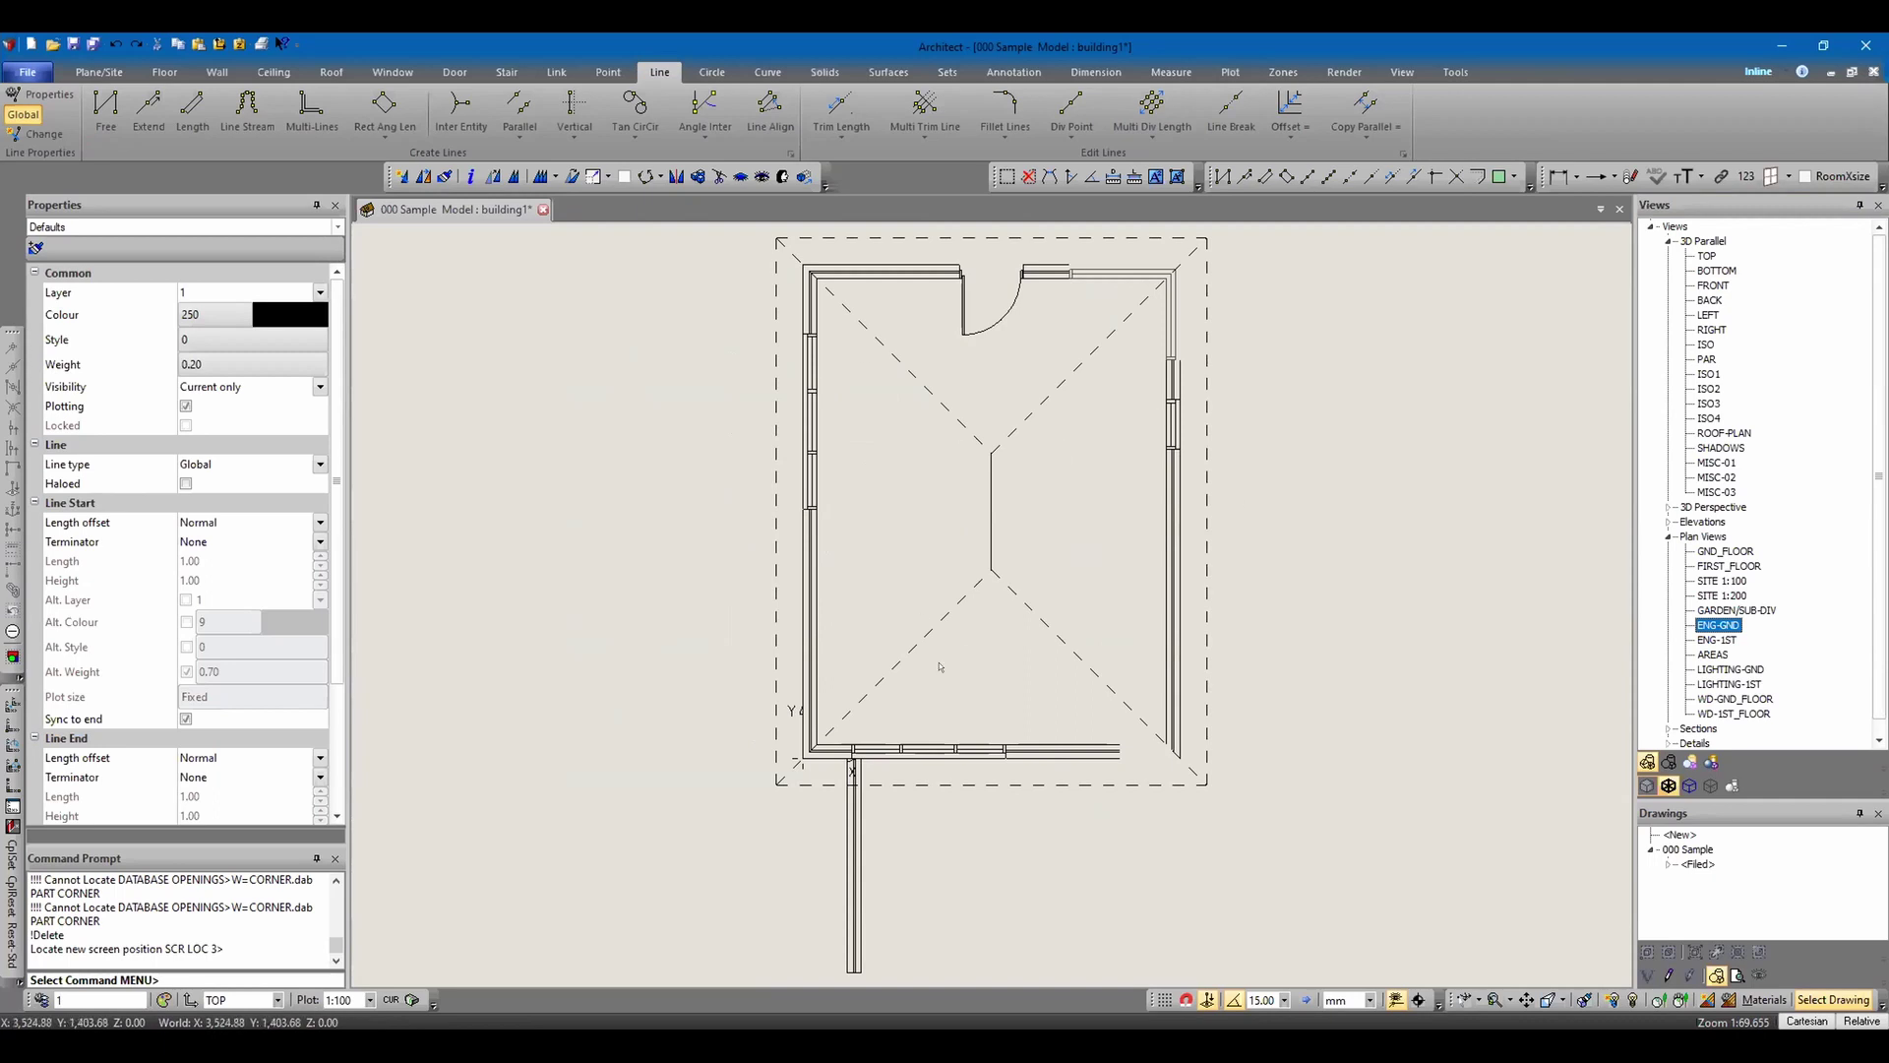
pyautogui.scroll(-1, 884, 569)
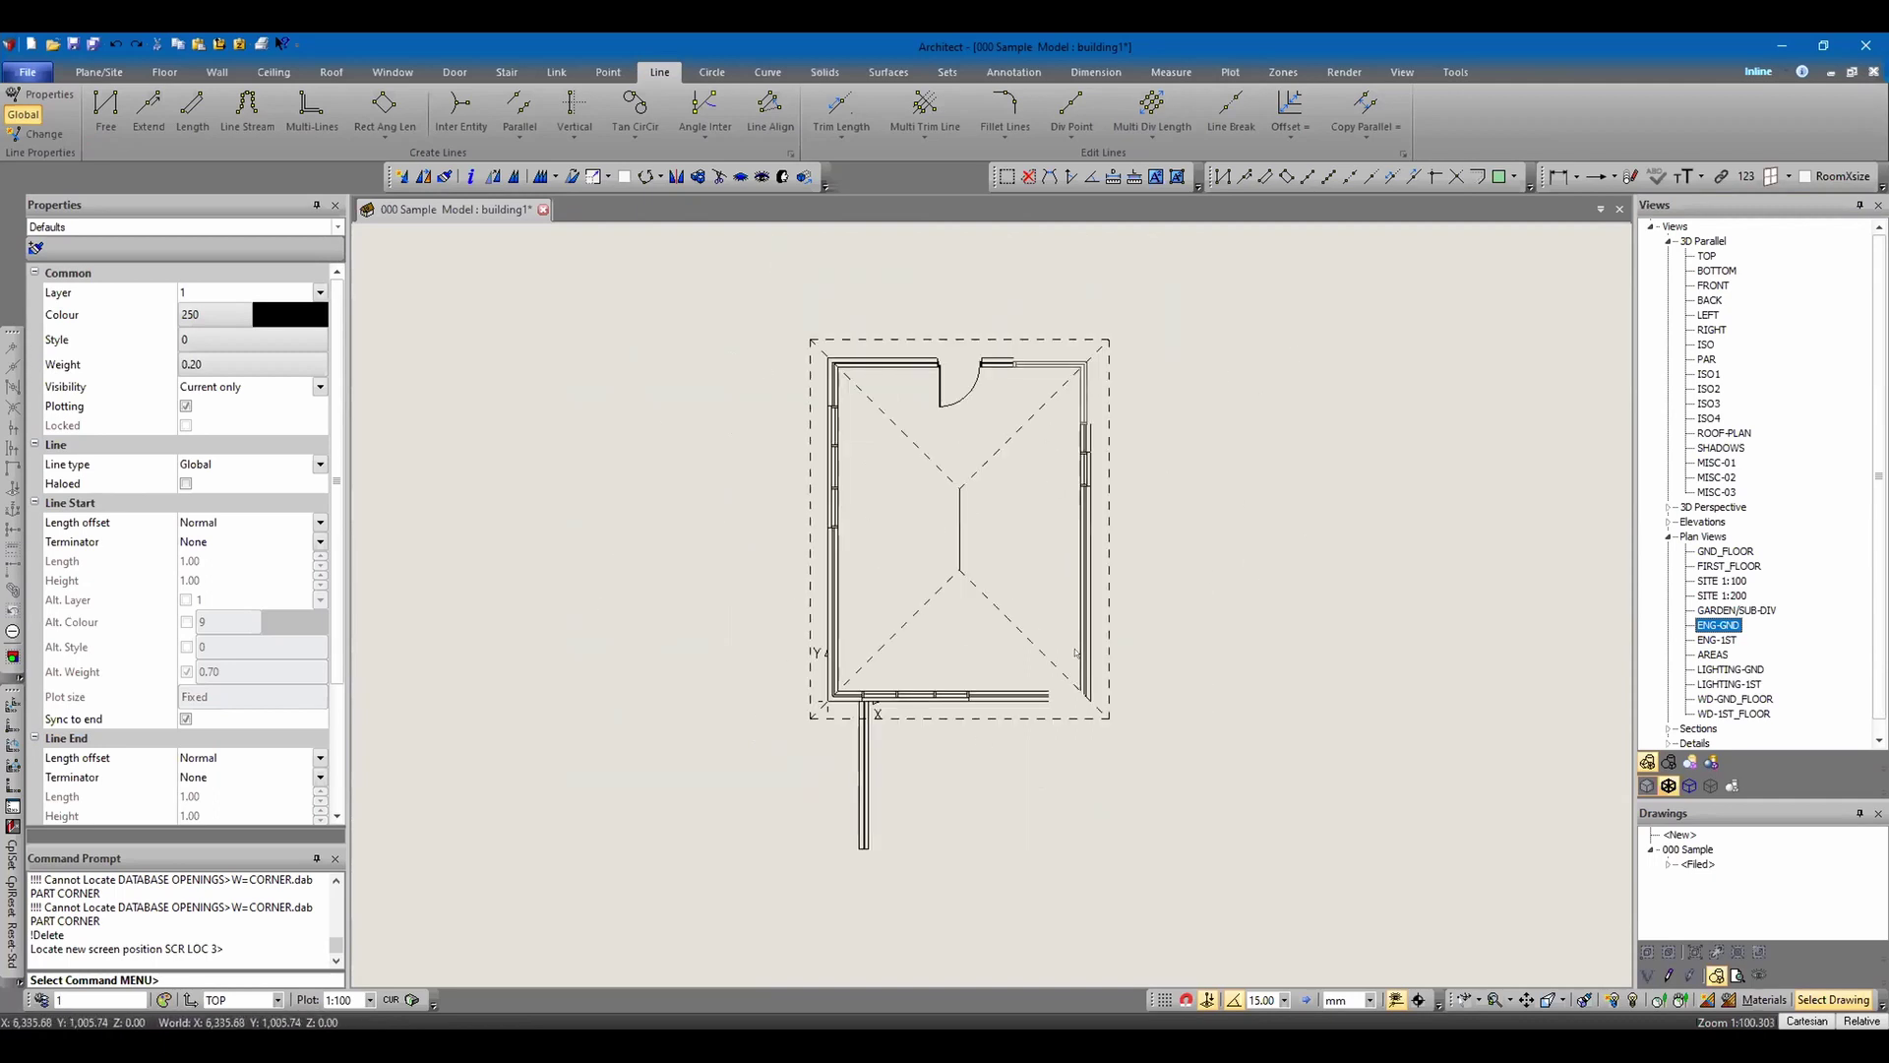
pyautogui.click(953, 515)
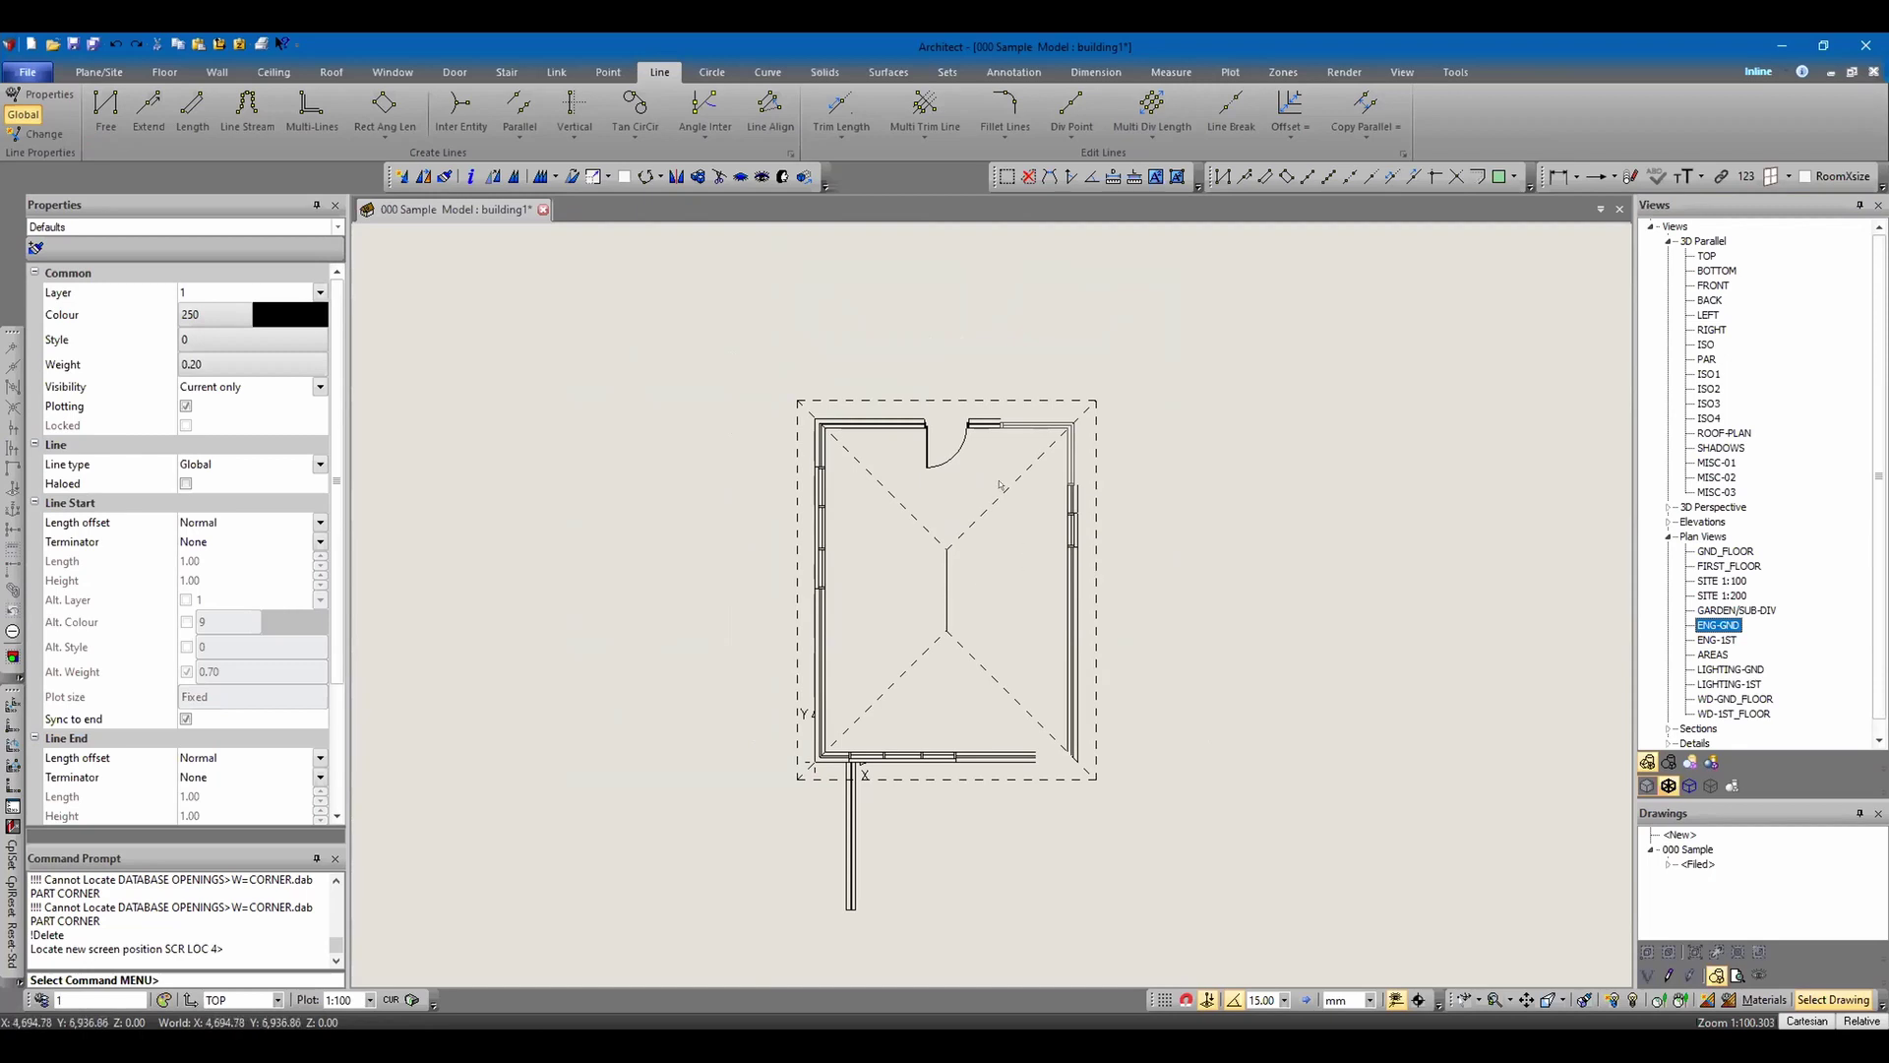
# - Recheck the GND_FLOOR plan view and reopen ENG-GND as the view for export
pyautogui.click(1728, 551)
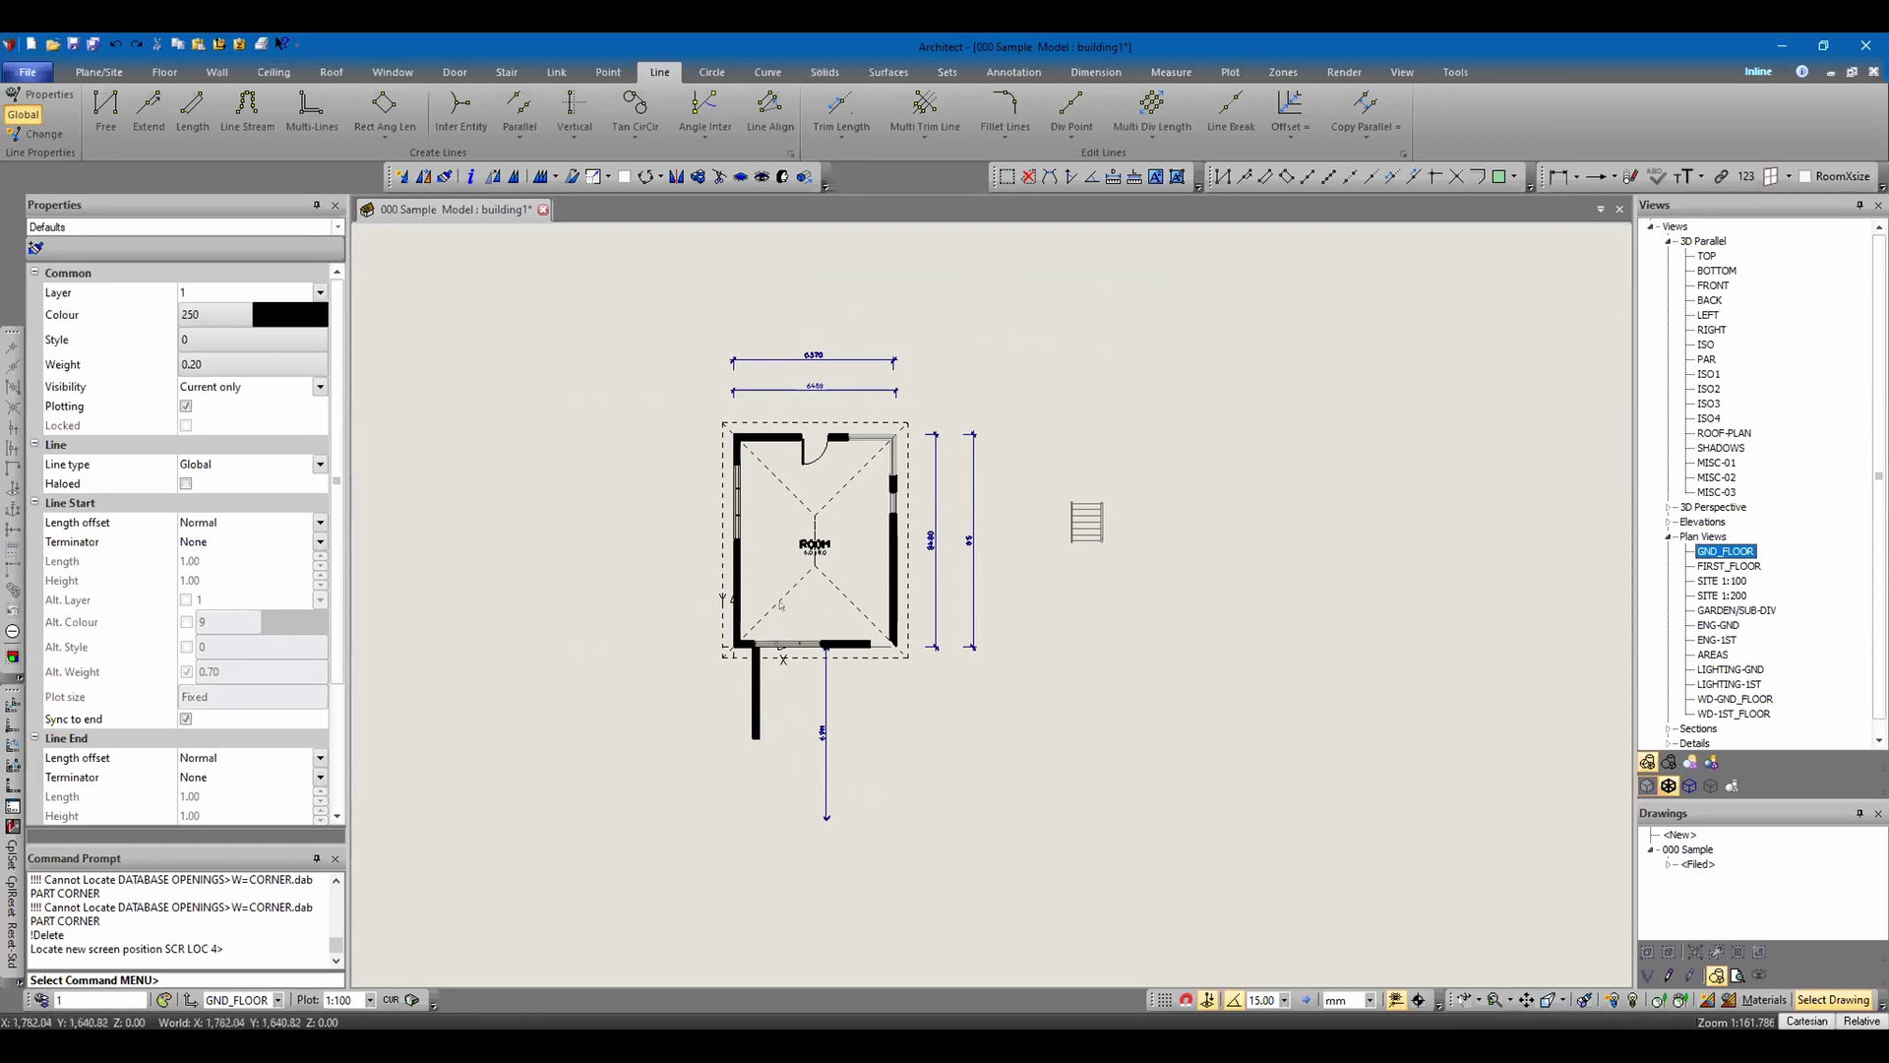
pyautogui.click(1674, 558)
pyautogui.doubleClick(1717, 624)
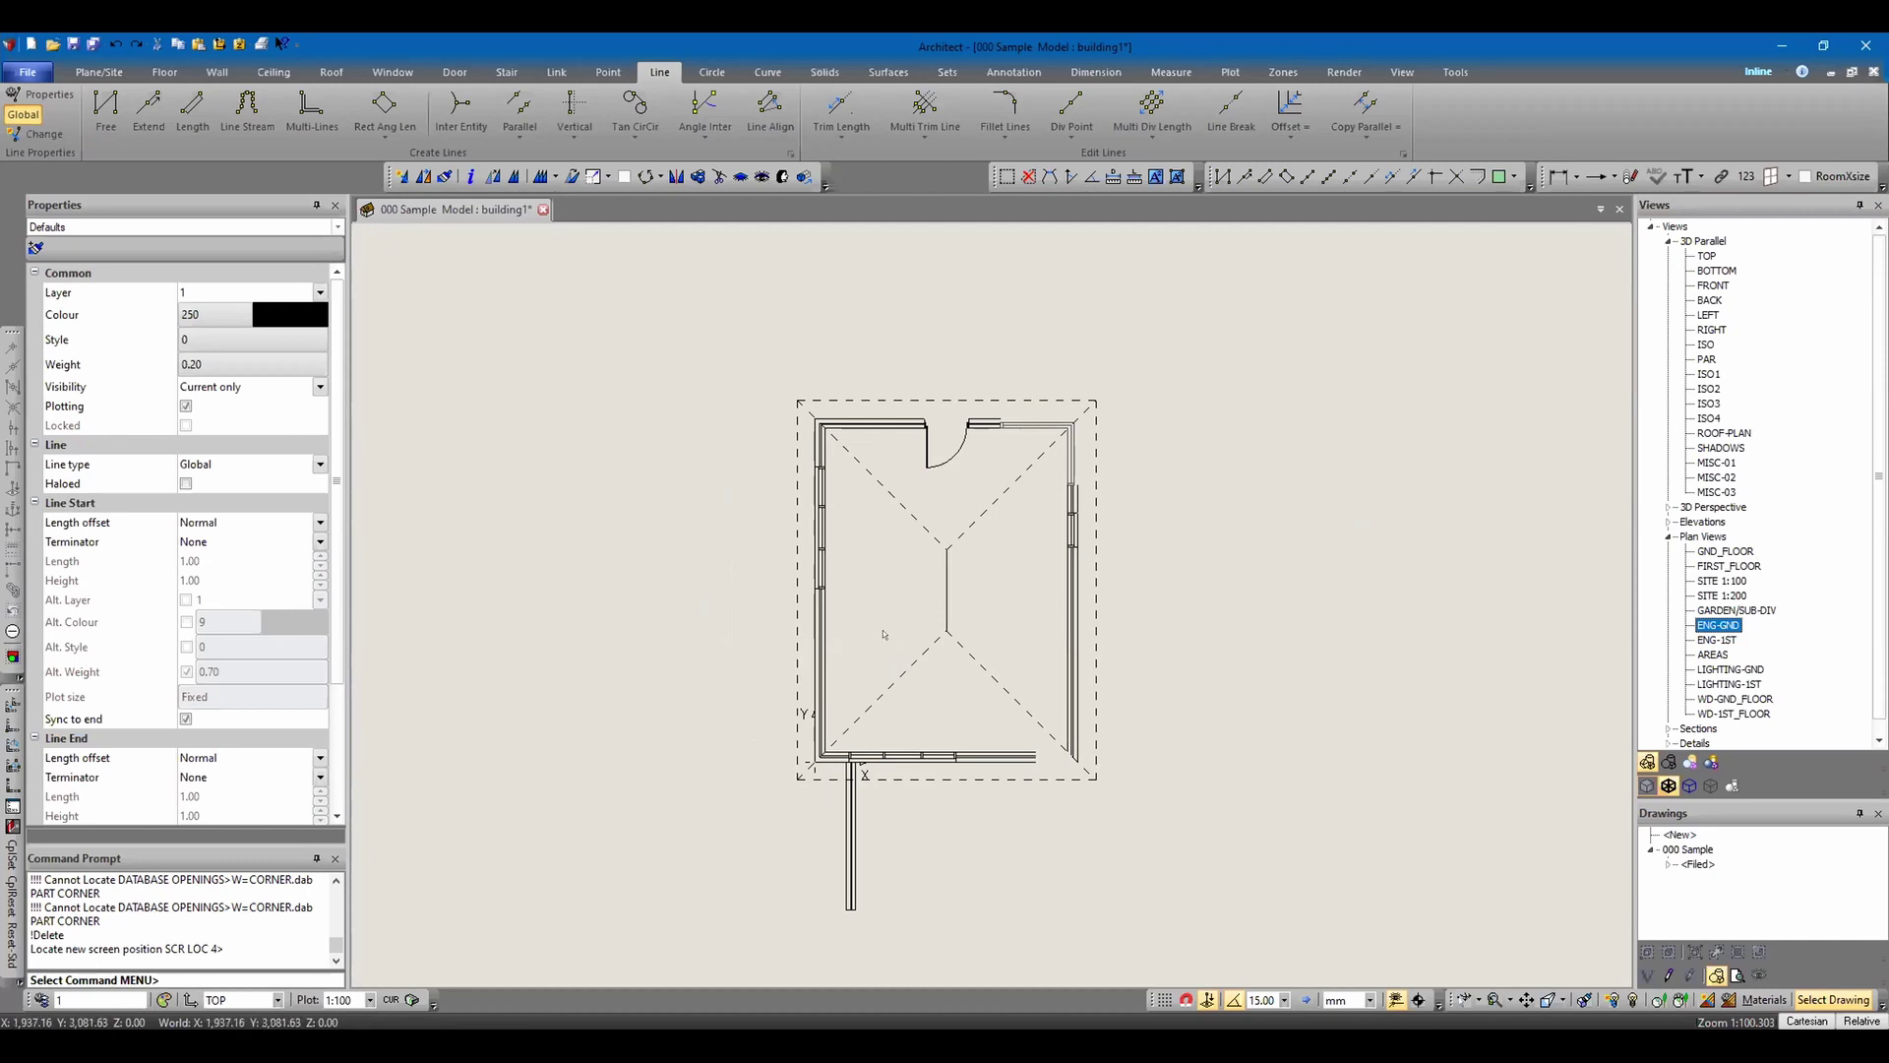
pyautogui.moveTo(892, 621)
pyautogui.mouseDown(button='middle')
pyautogui.moveTo(783, 589)
pyautogui.moveTo(858, 537)
pyautogui.mouseUp(button='middle')
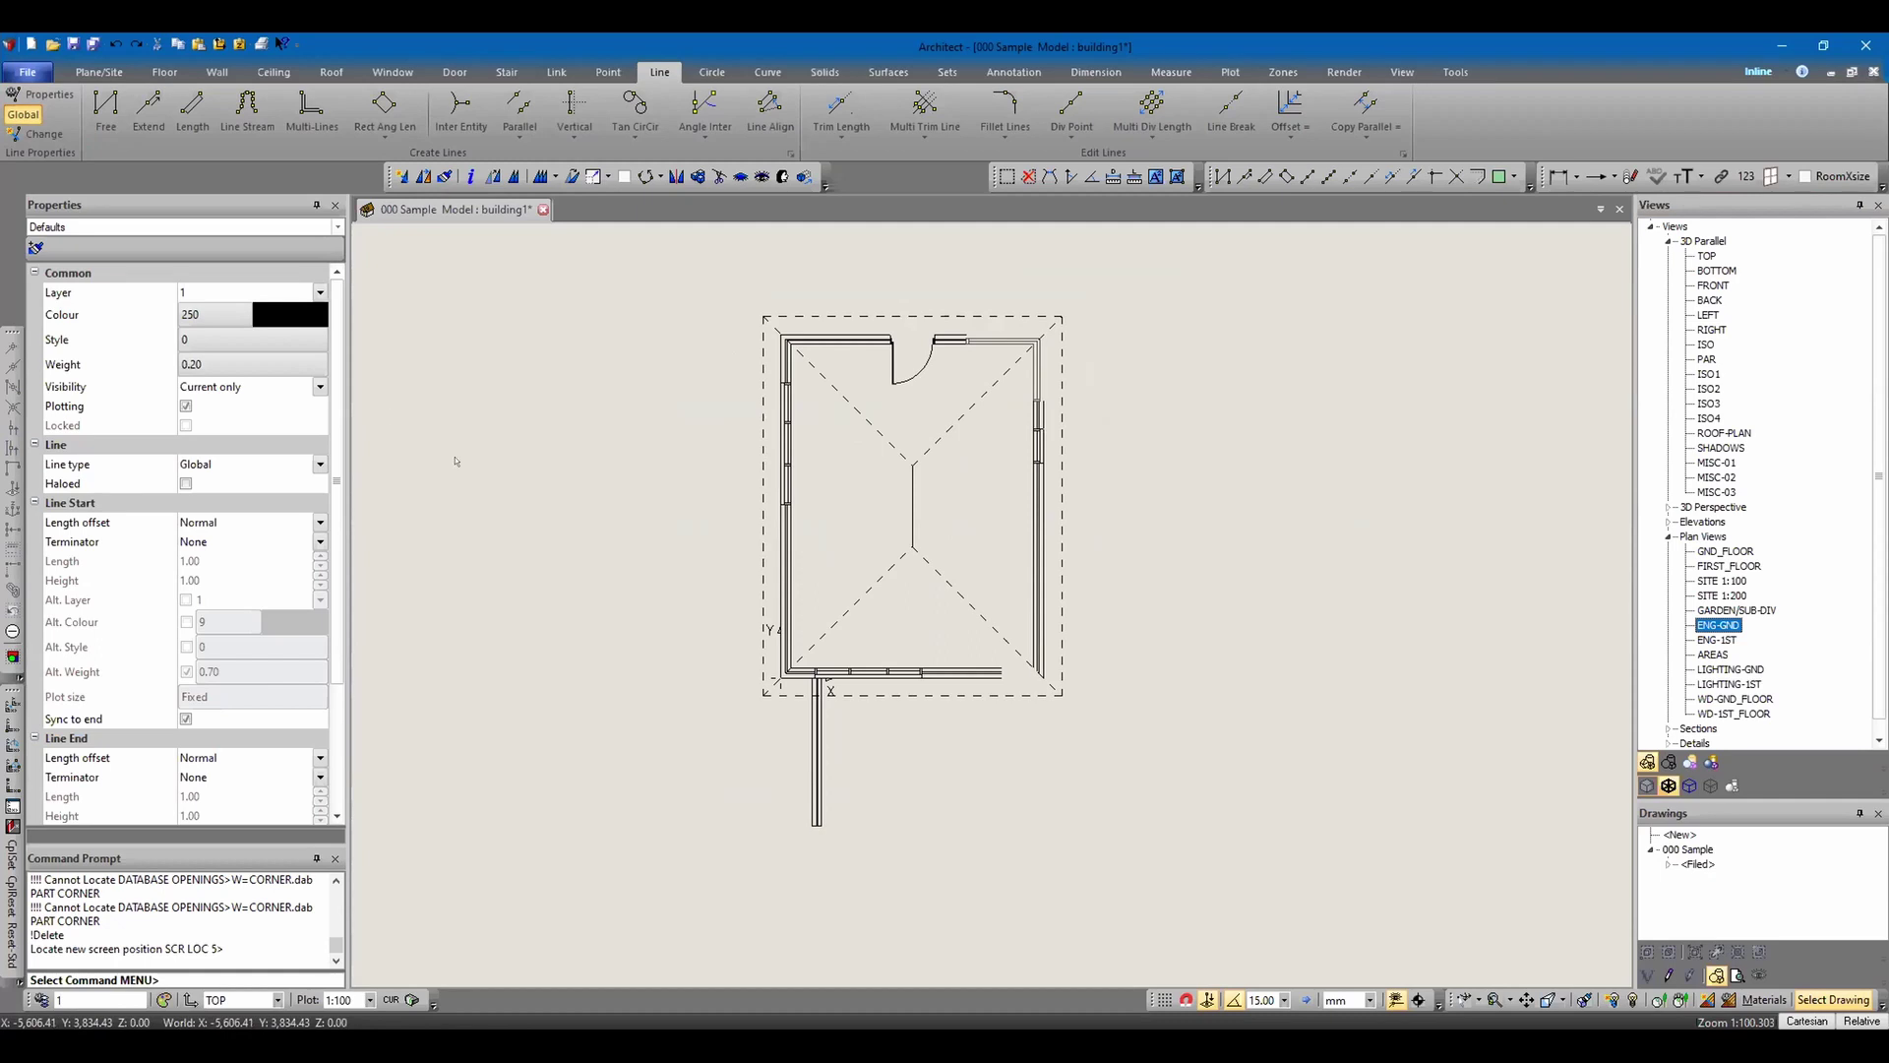
# - Start a DWG/DXF export of the model and create and open an Exports folder inside 000 SAMPLE
pyautogui.click(28, 72)
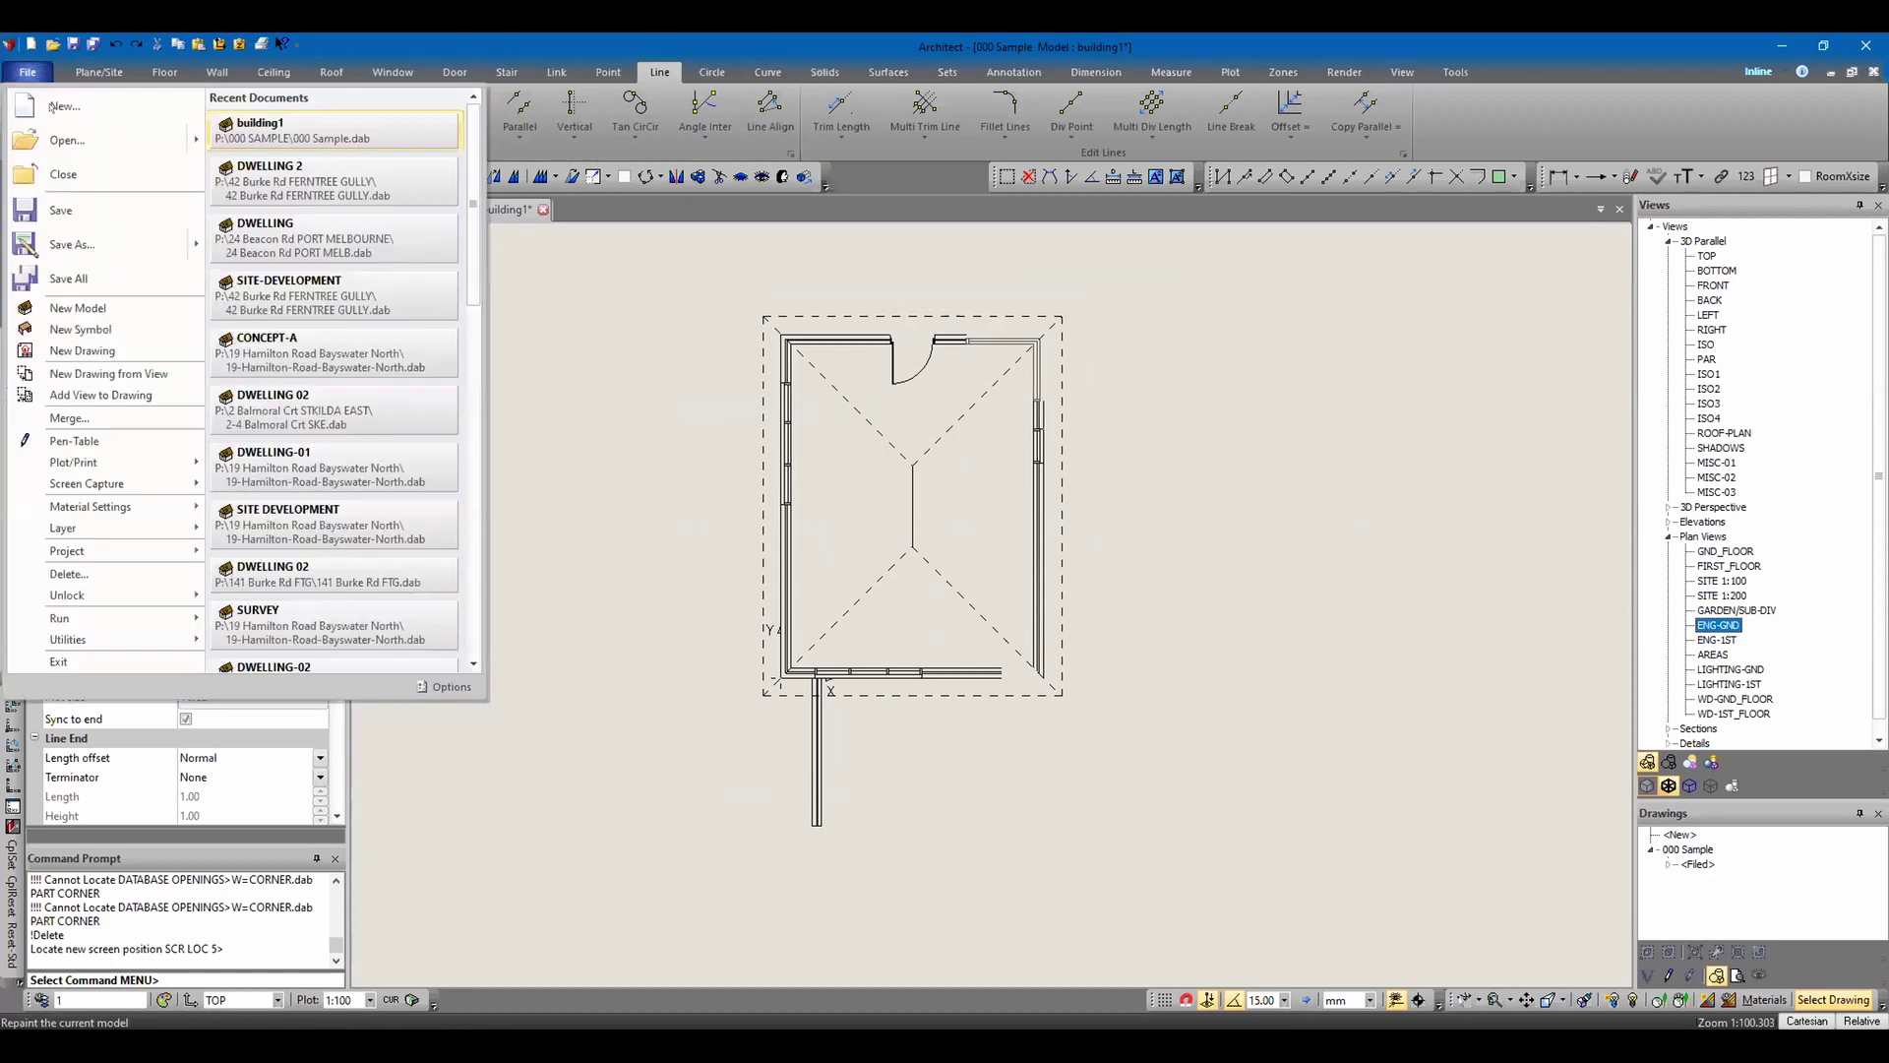
pyautogui.click(192, 240)
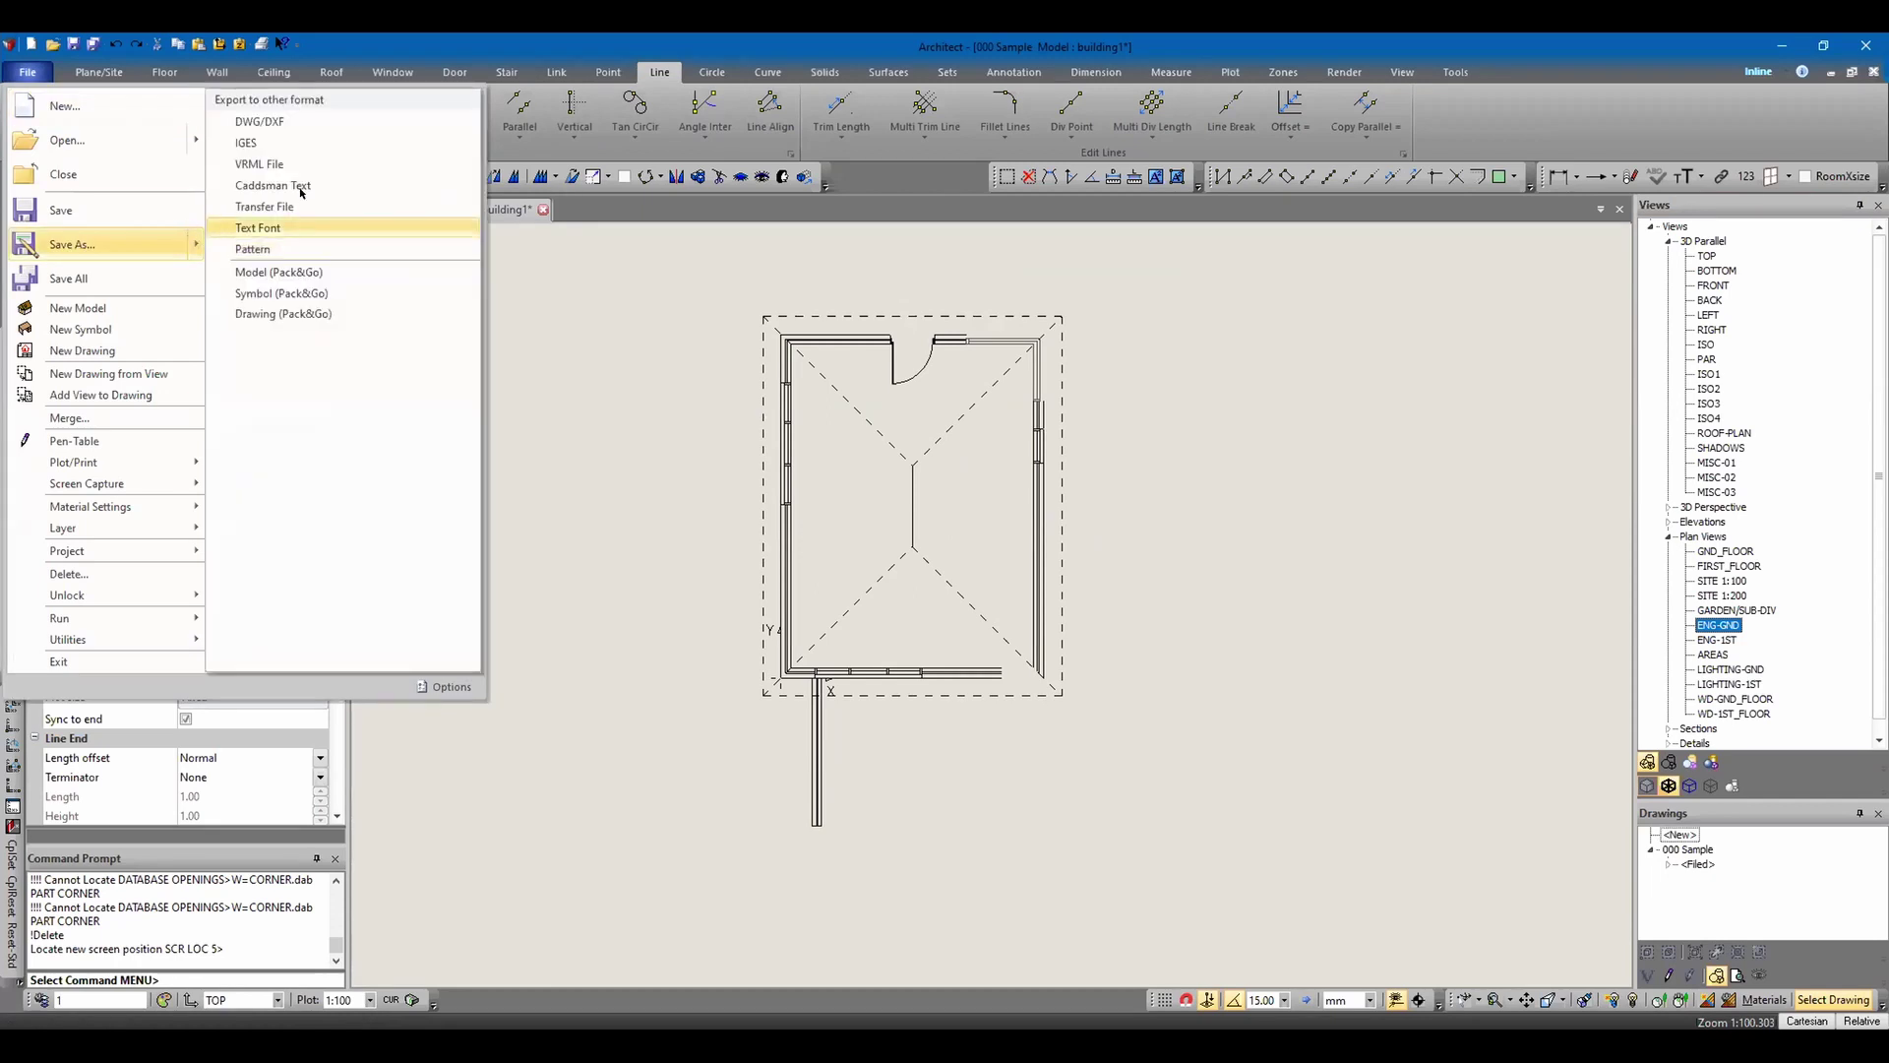
pyautogui.click(261, 120)
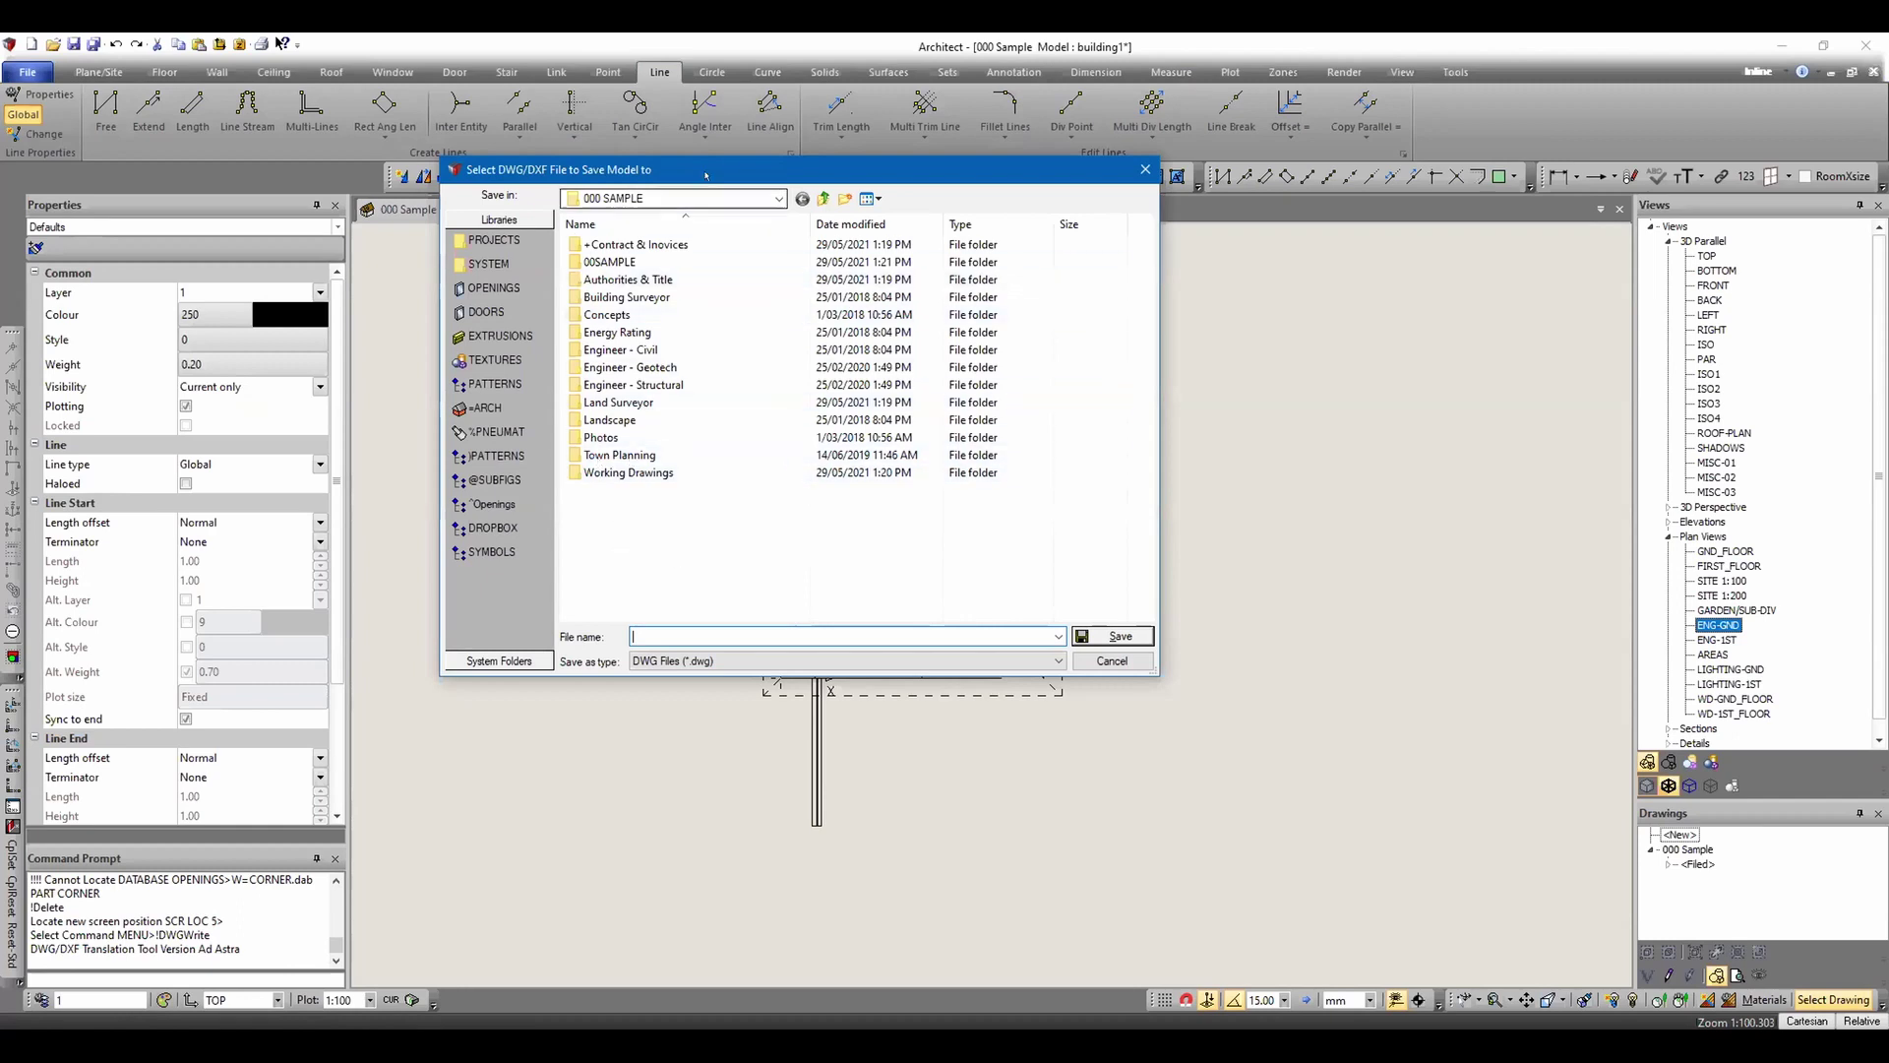
pyautogui.click(845, 197)
pyautogui.write('Exports')
pyautogui.press('Return')
pyautogui.doubleClick(596, 489)
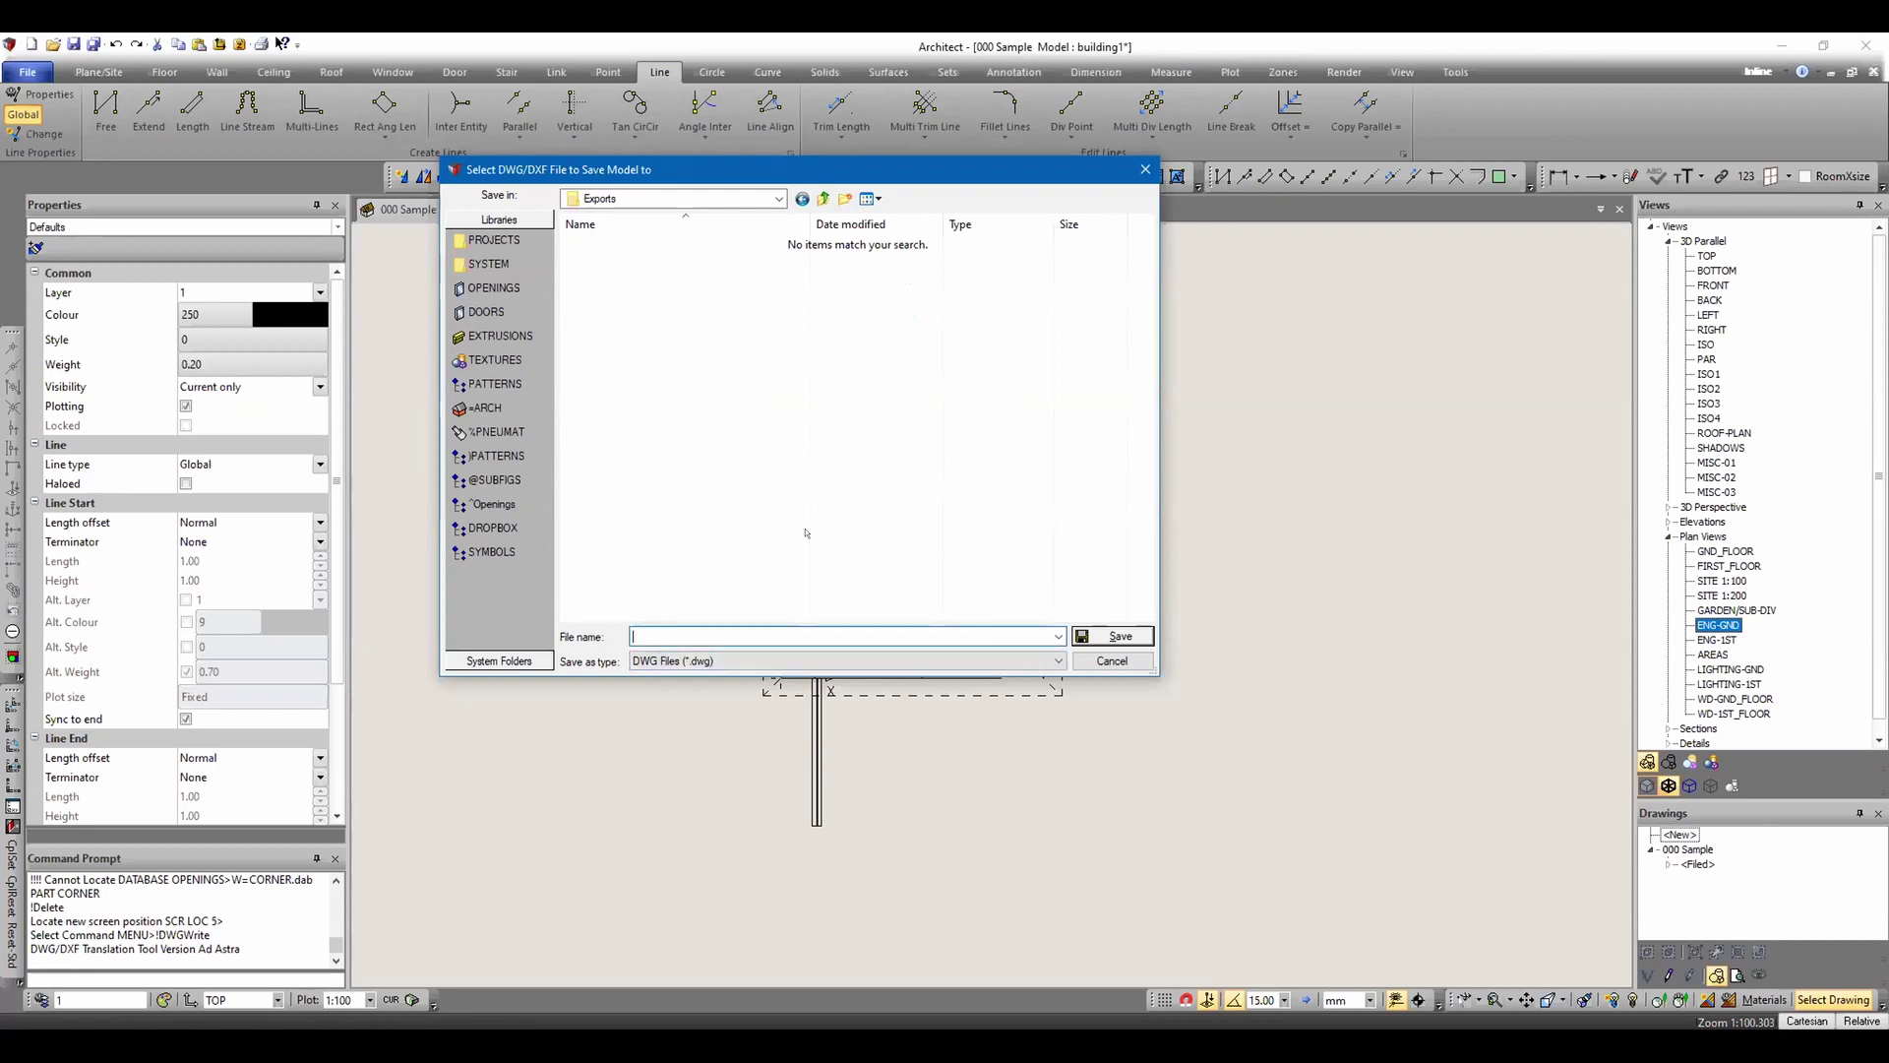
# - Name the export file plan 1, keep the DWG file type and save it to the Exports folder
pyautogui.write('plan 1')
pyautogui.click(759, 653)
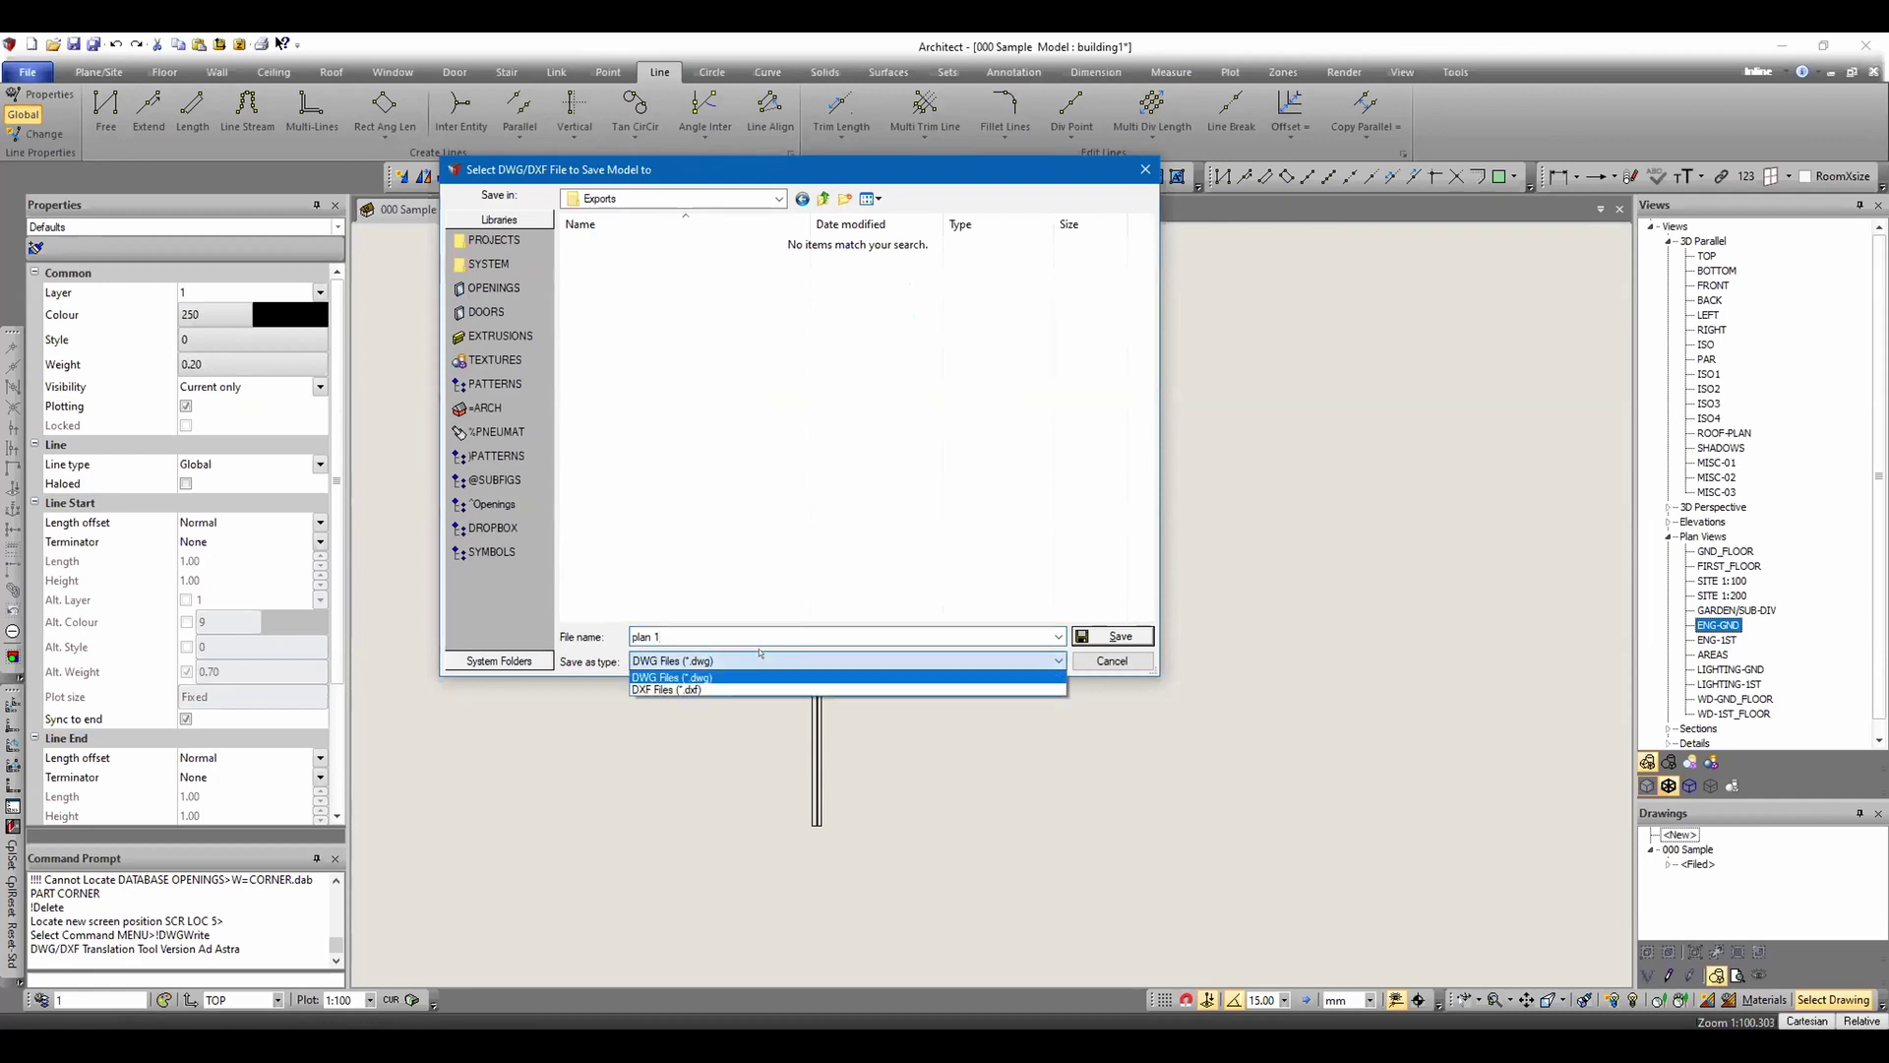
pyautogui.press('Down')
pyautogui.click(664, 666)
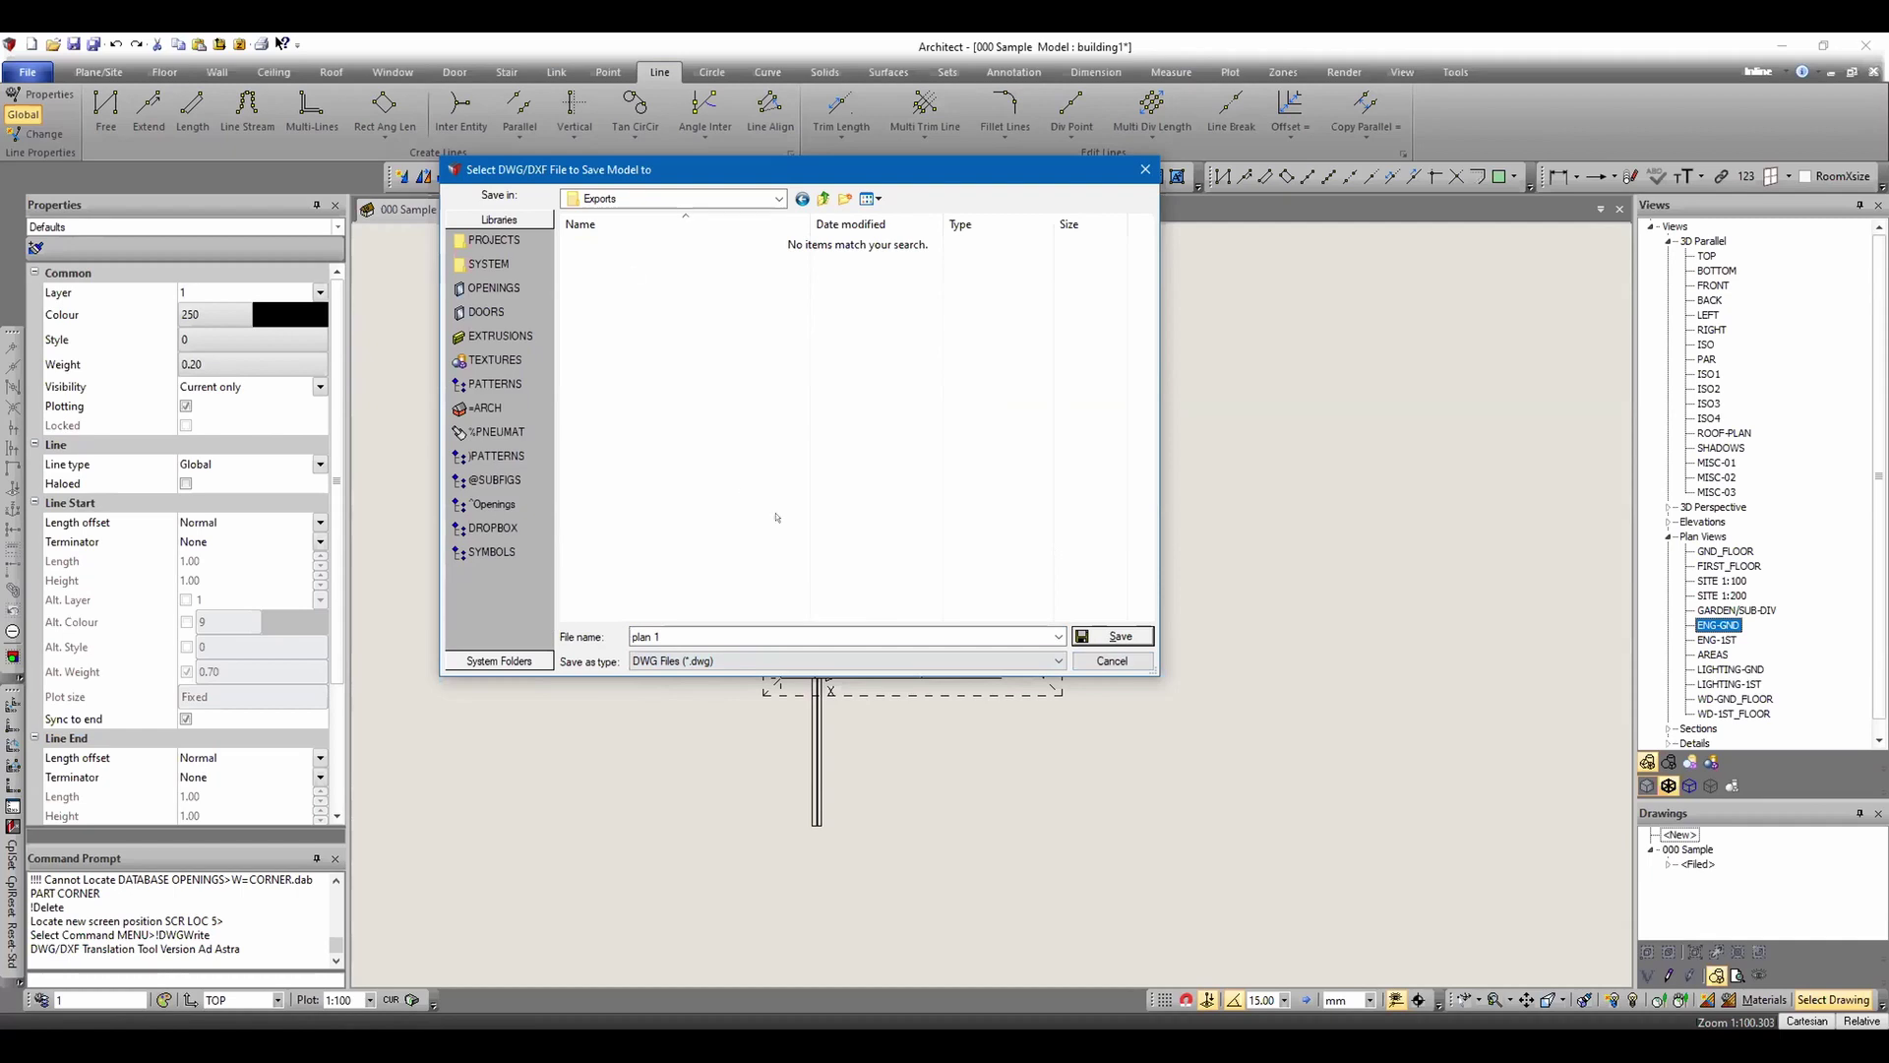
pyautogui.click(1121, 636)
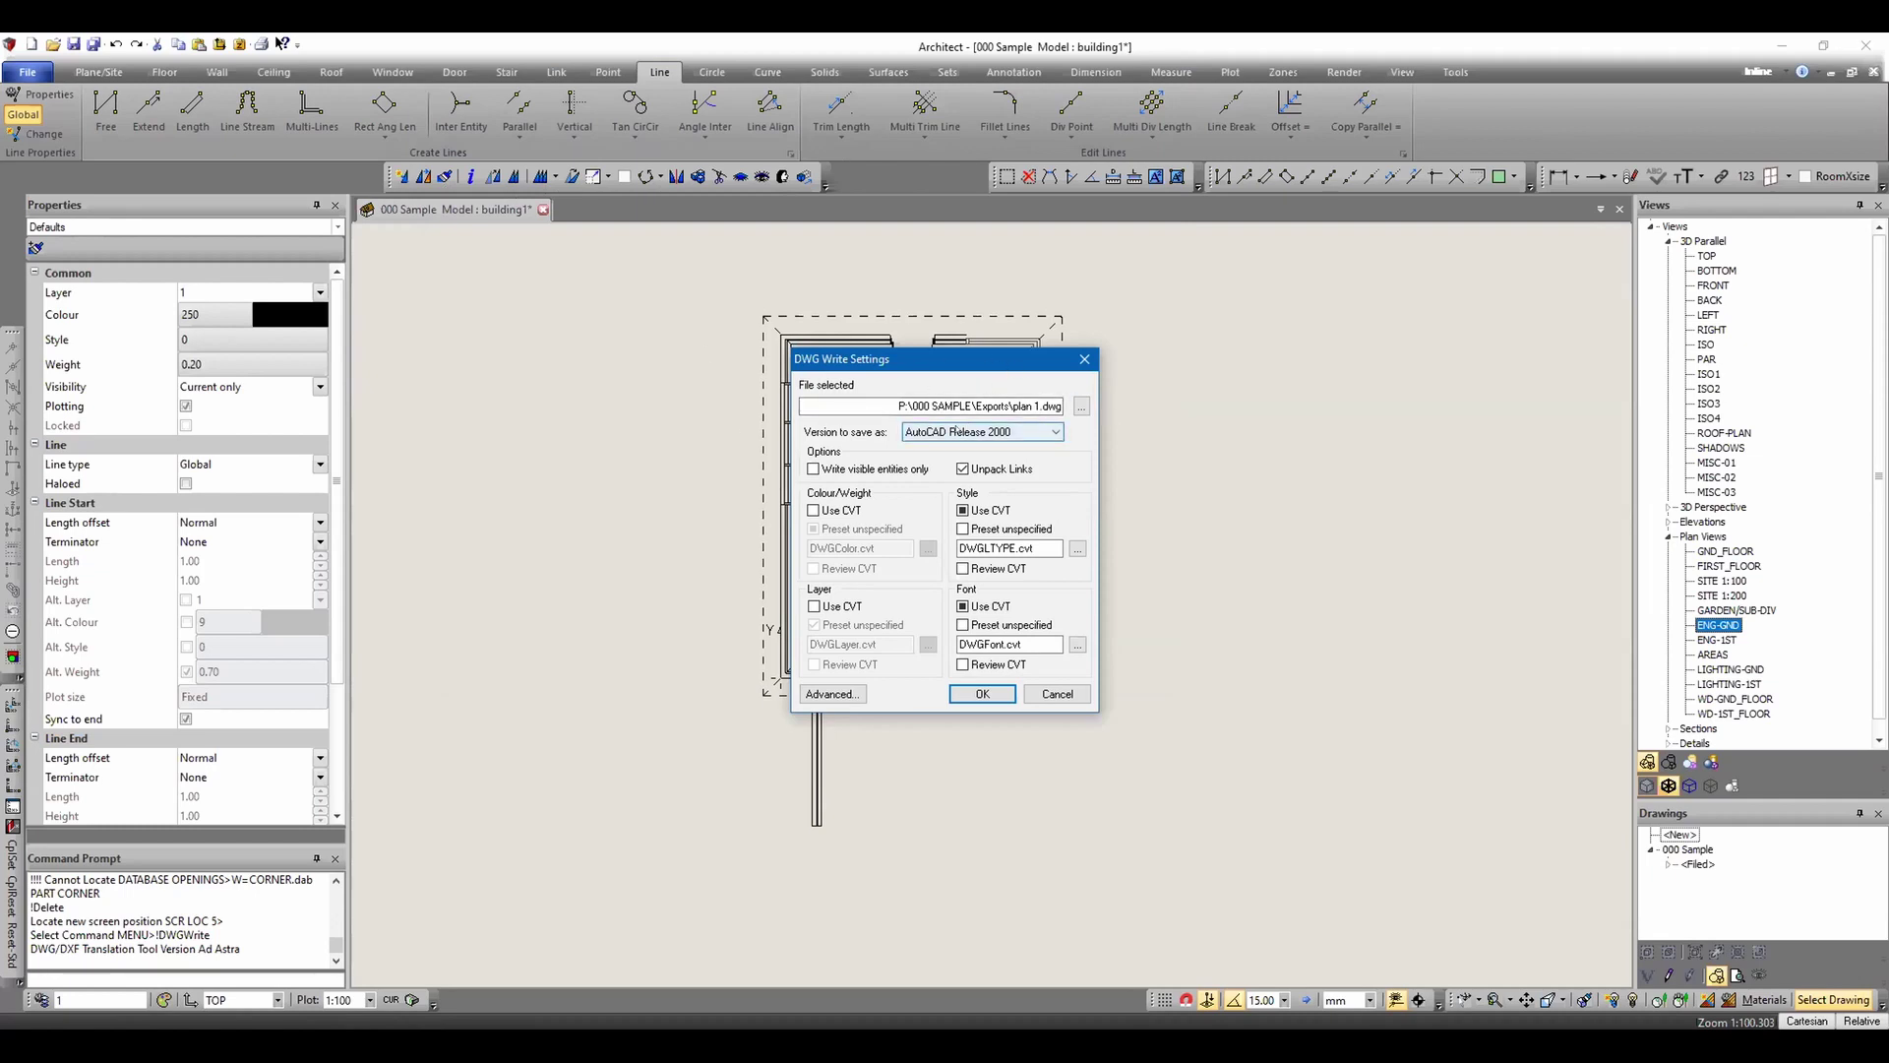
# - Limit the DWG export to visible entities only and check the available style conversion tables without changing the selected one
pyautogui.click(813, 469)
pyautogui.click(1076, 548)
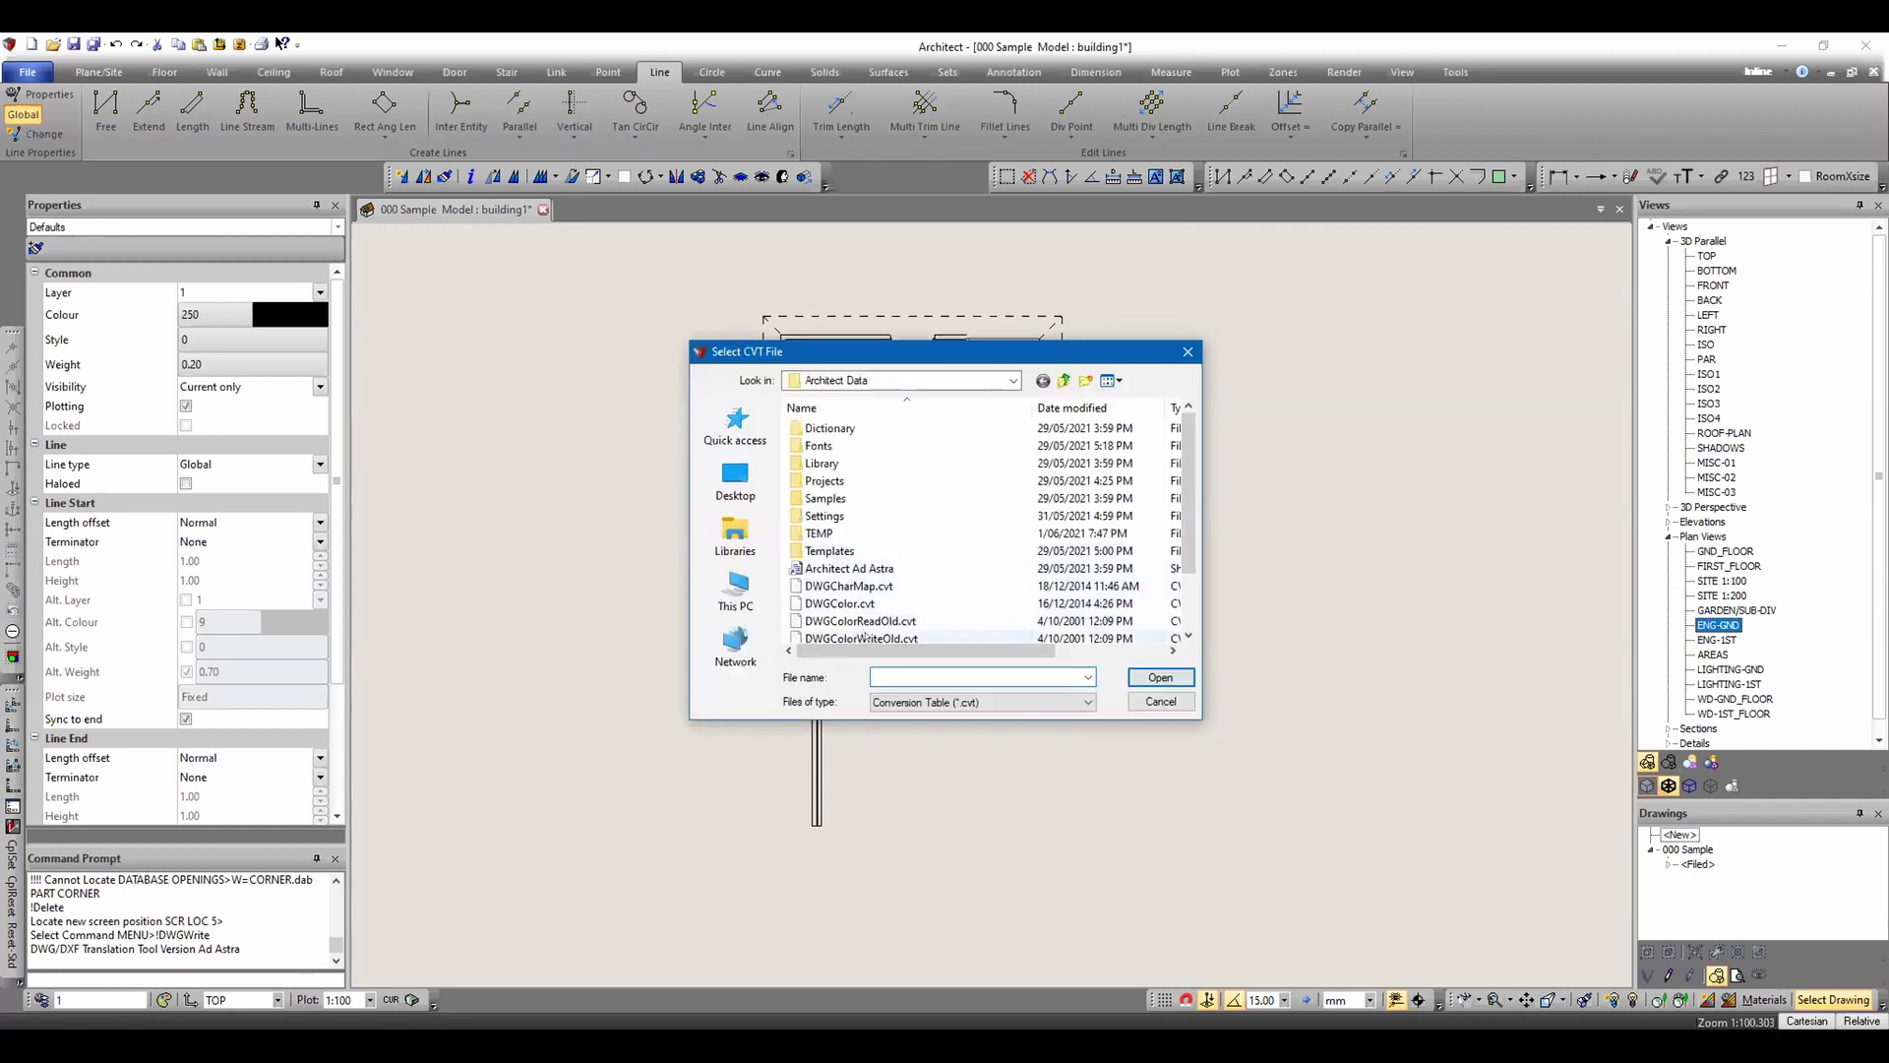
pyautogui.click(1149, 695)
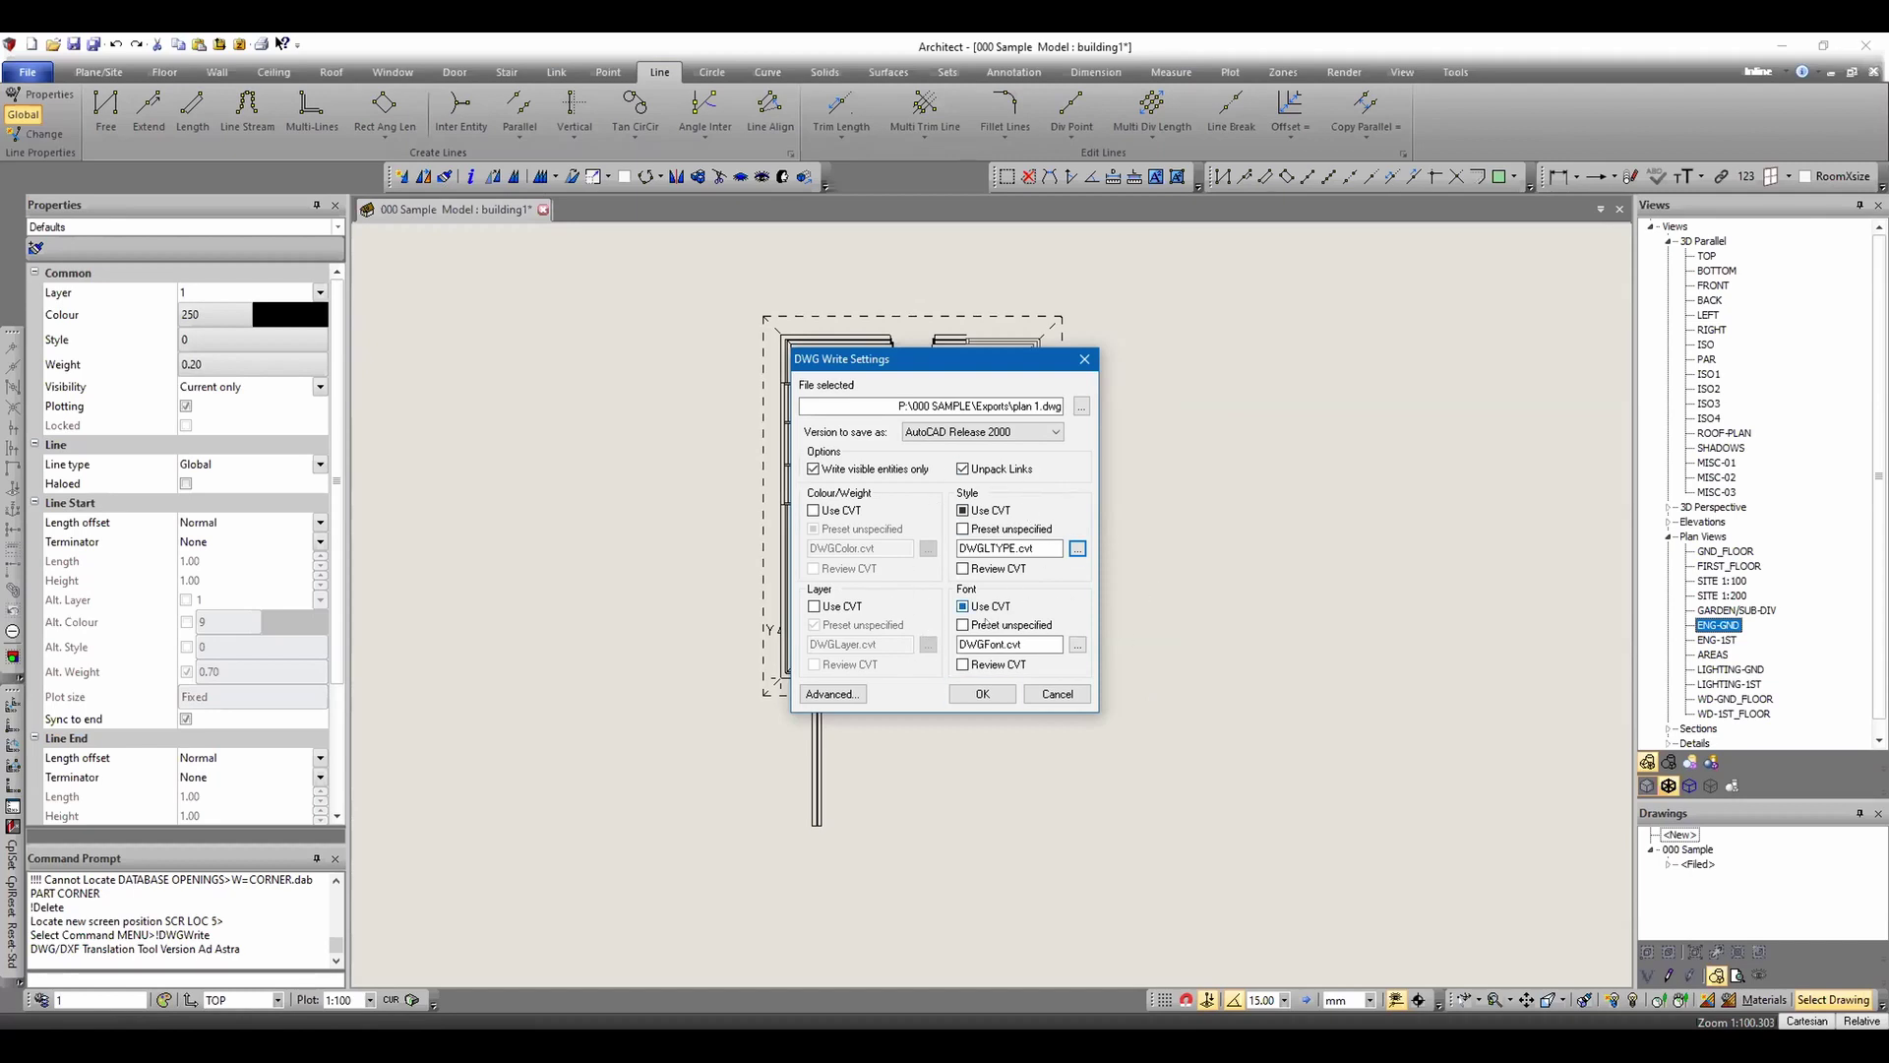
# - Go through the advanced export options for wire frame conversion and text exclusion, accept them and write the DWG file
pyautogui.click(833, 693)
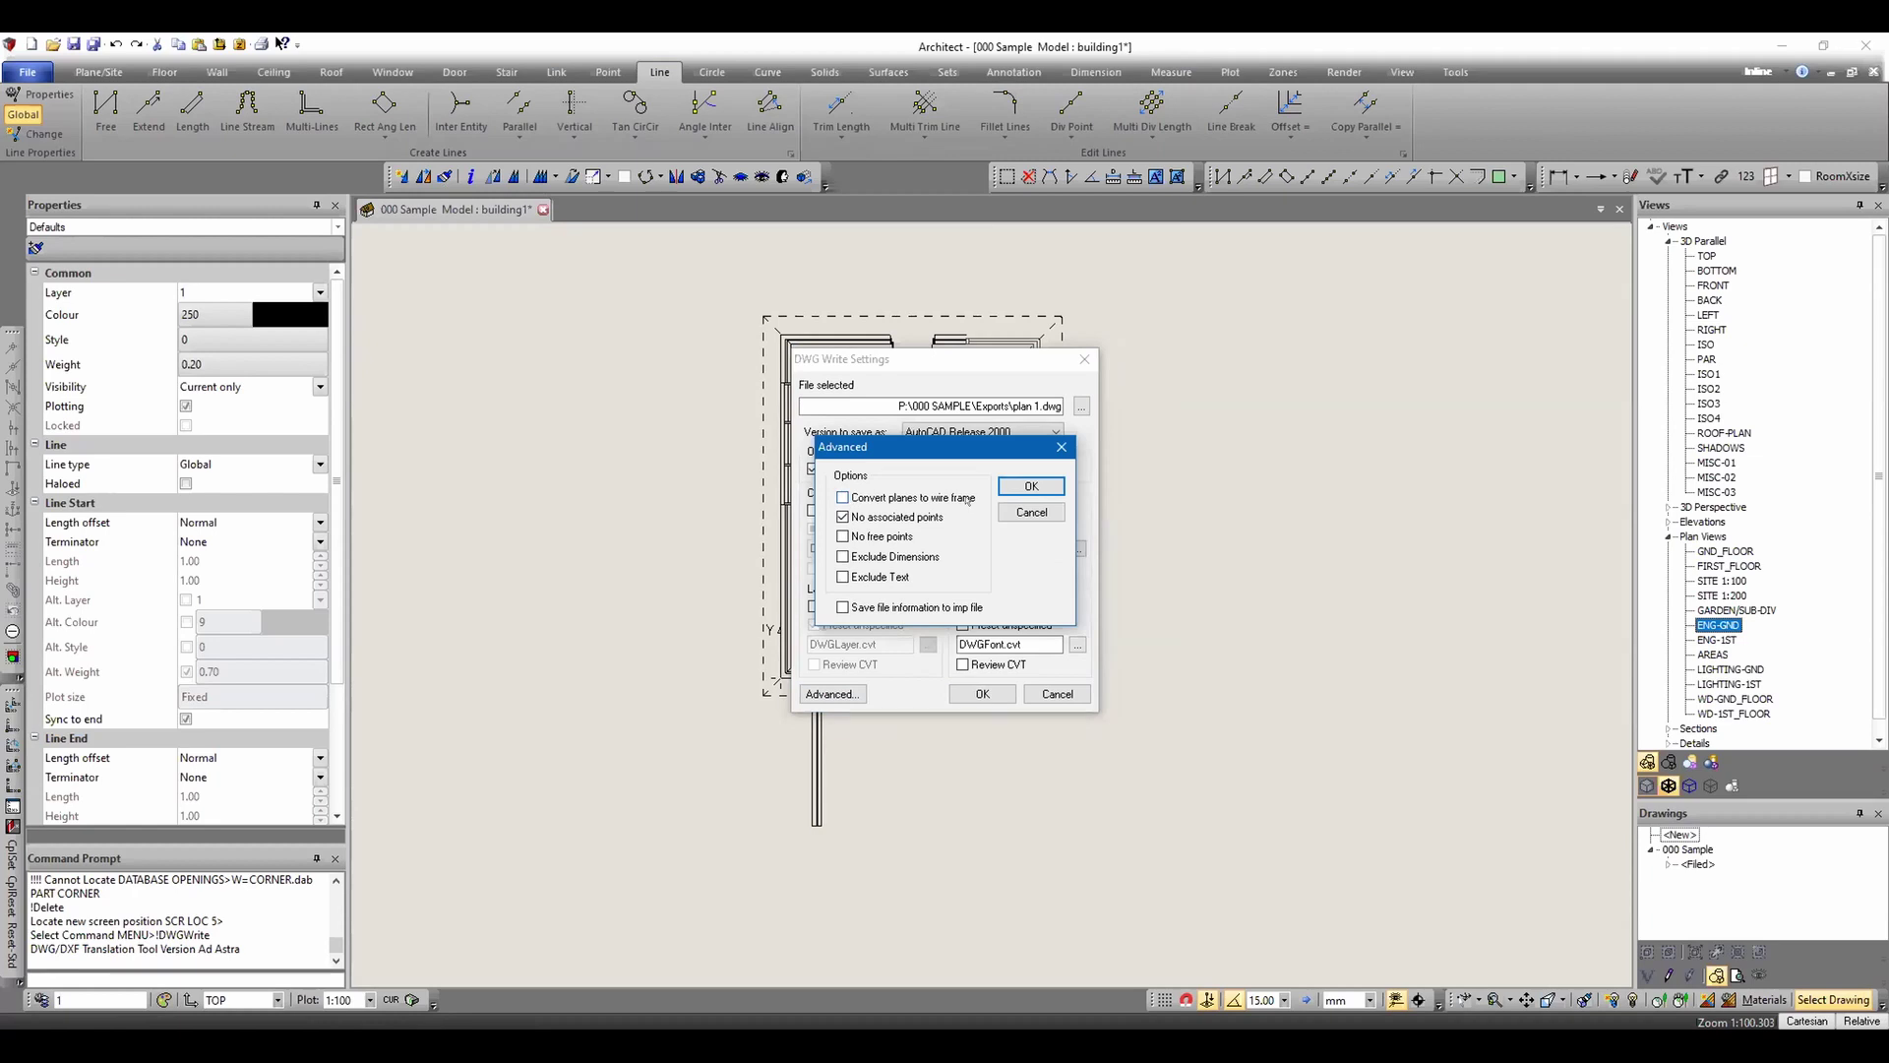
pyautogui.click(842, 497)
pyautogui.click(848, 498)
pyautogui.click(842, 578)
pyautogui.click(1030, 485)
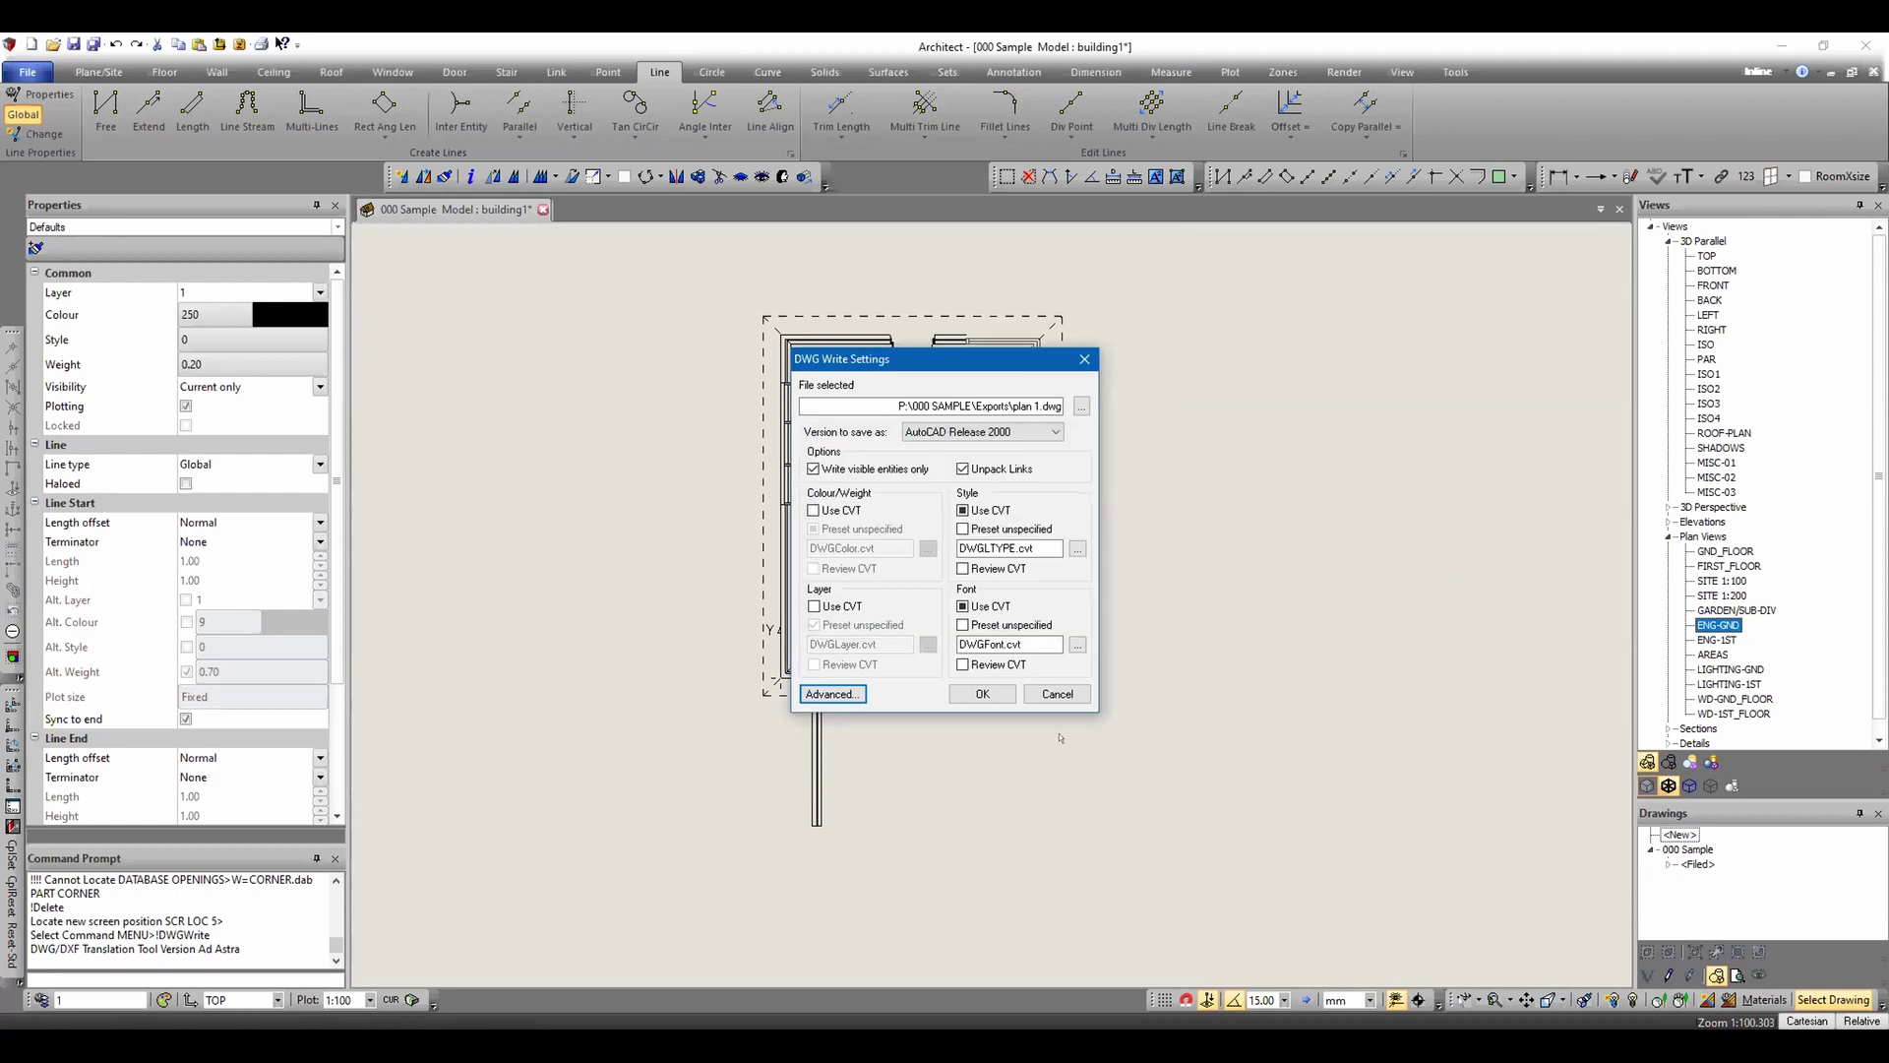
pyautogui.click(974, 694)
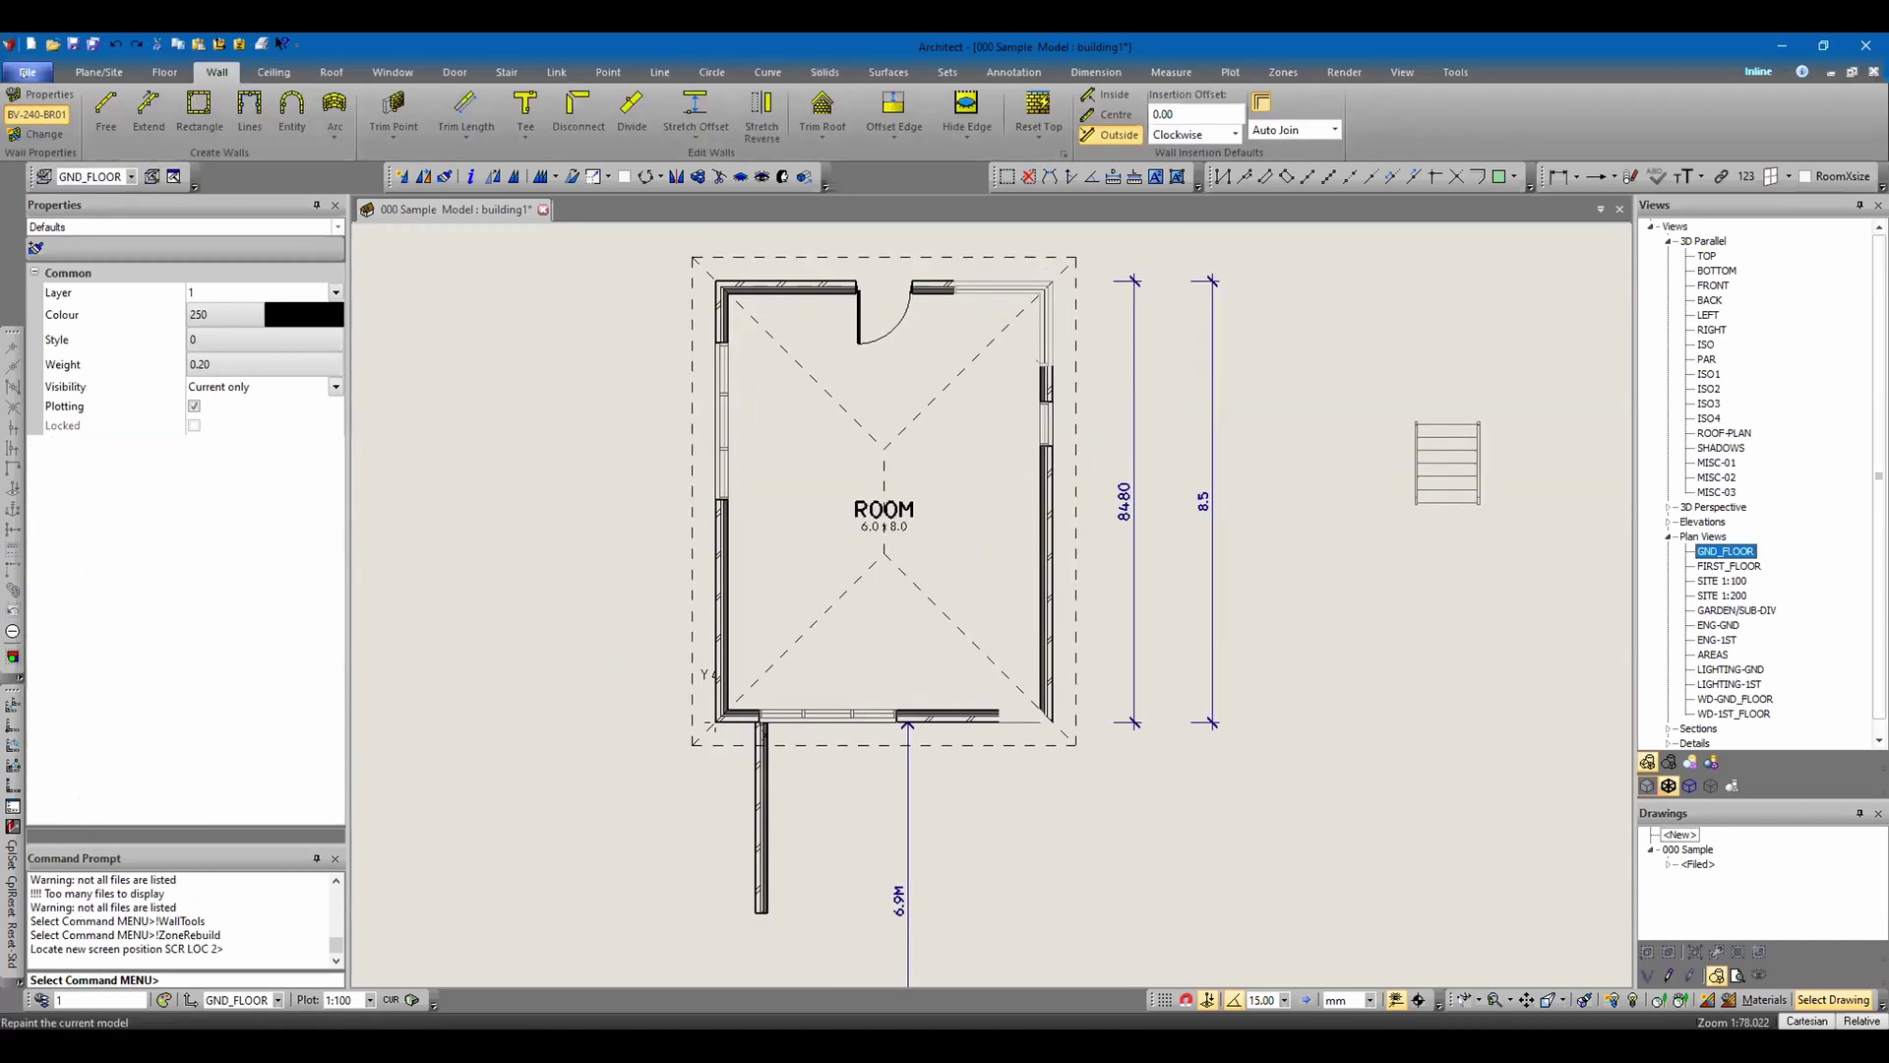
# - Start a DWG/DXF export of the GND_FLOOR view and browse to the Exports folder of the 000 SAMPLE project
pyautogui.click(24, 69)
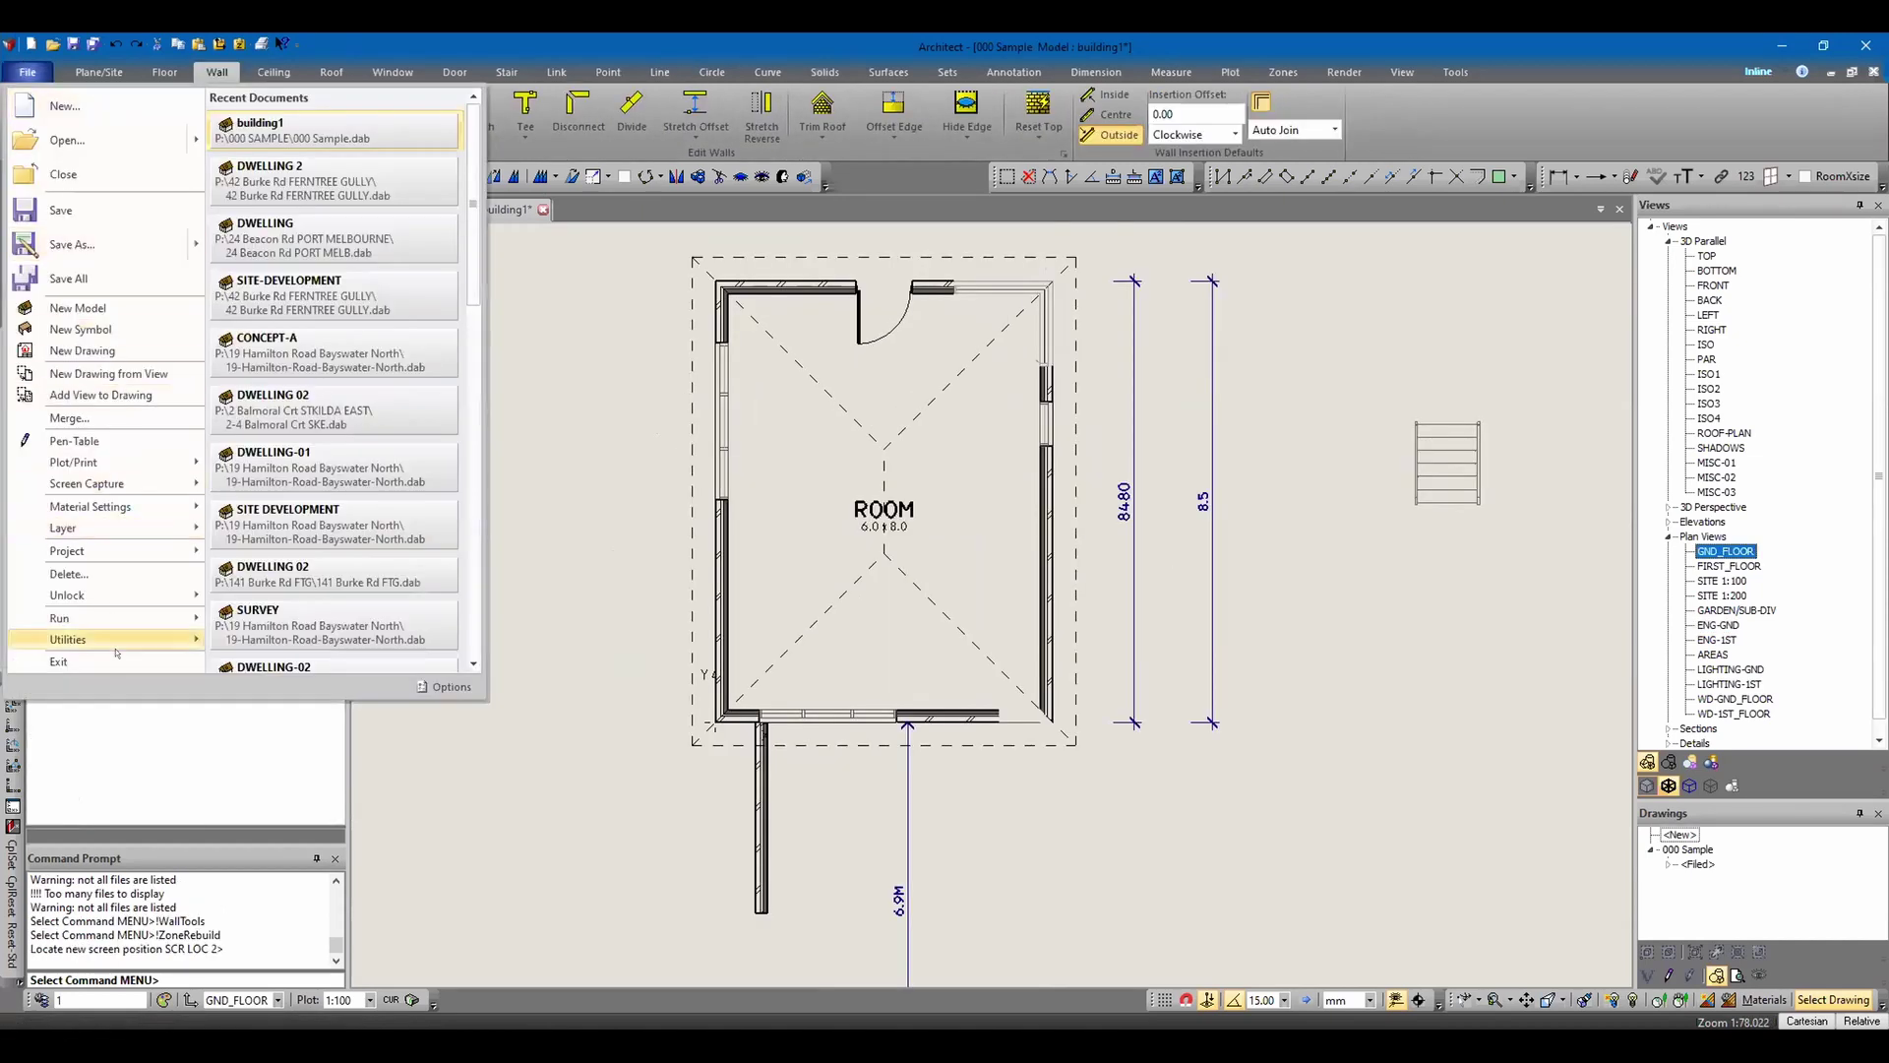
pyautogui.moveTo(81, 636)
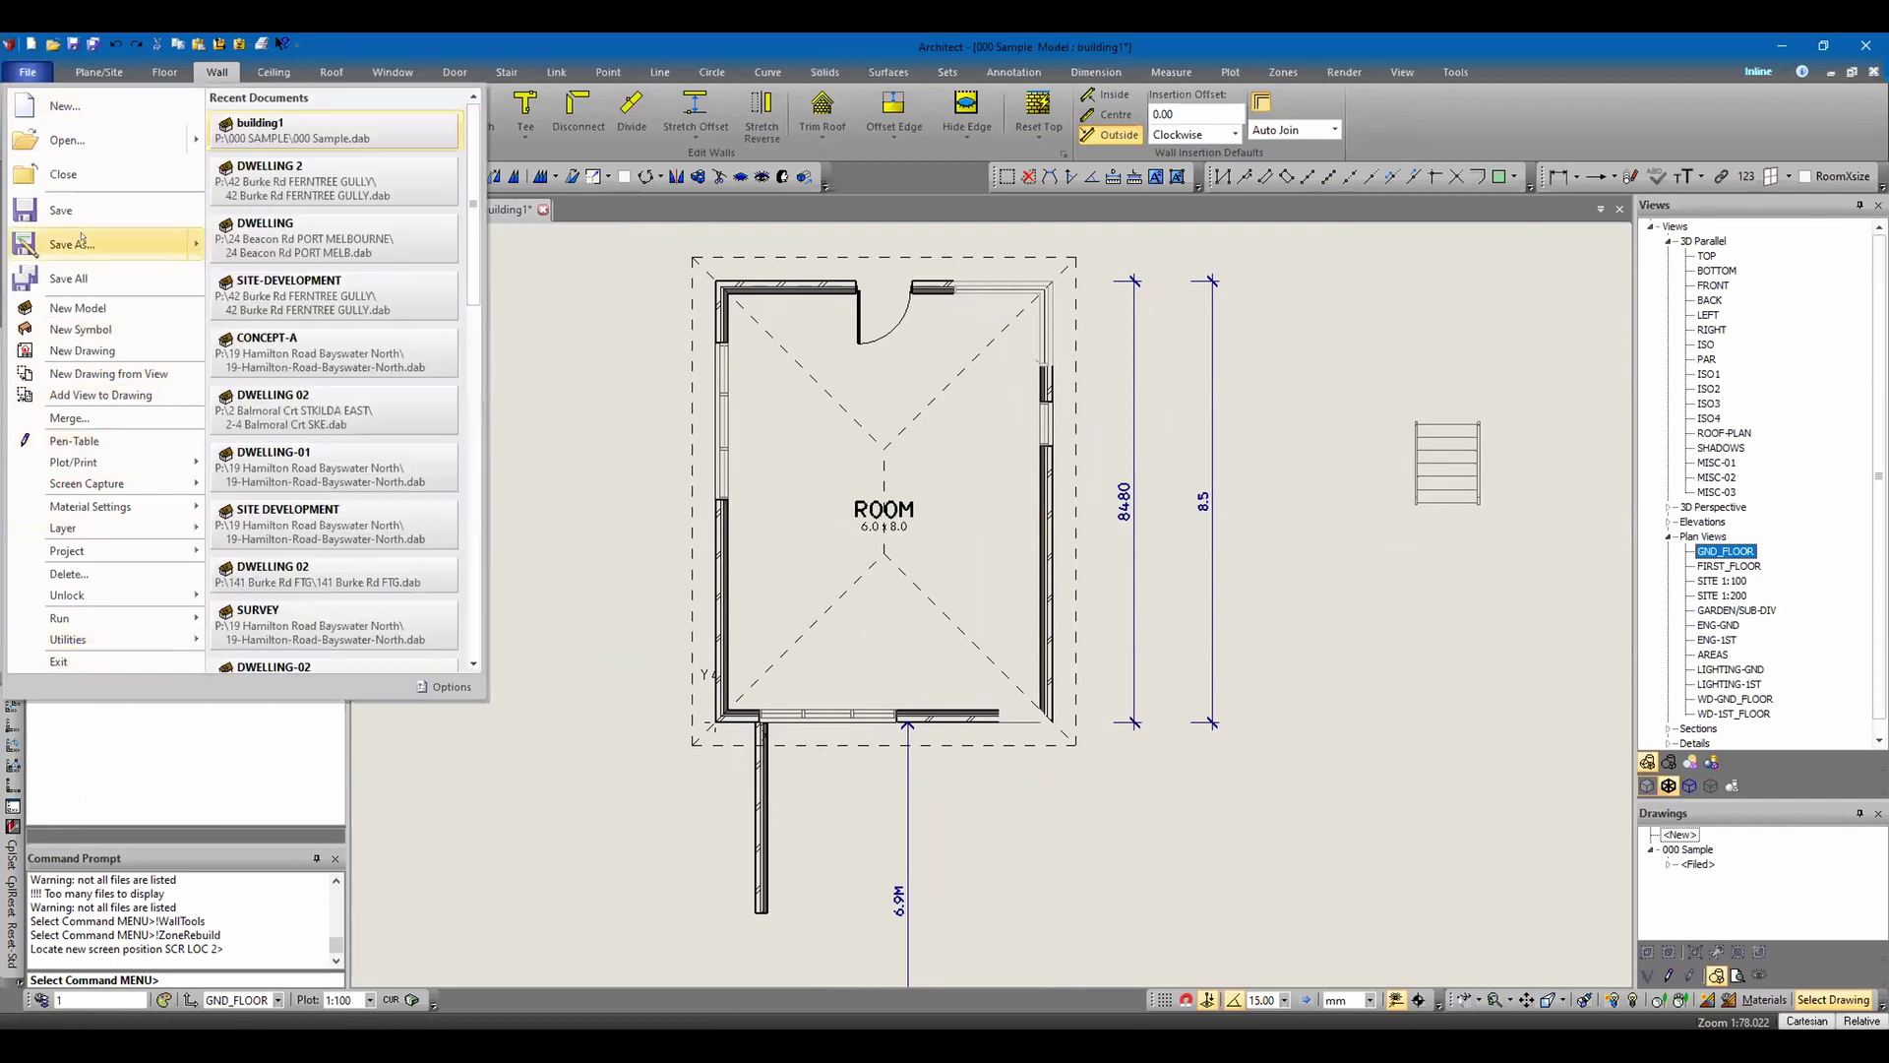
pyautogui.moveTo(190, 239)
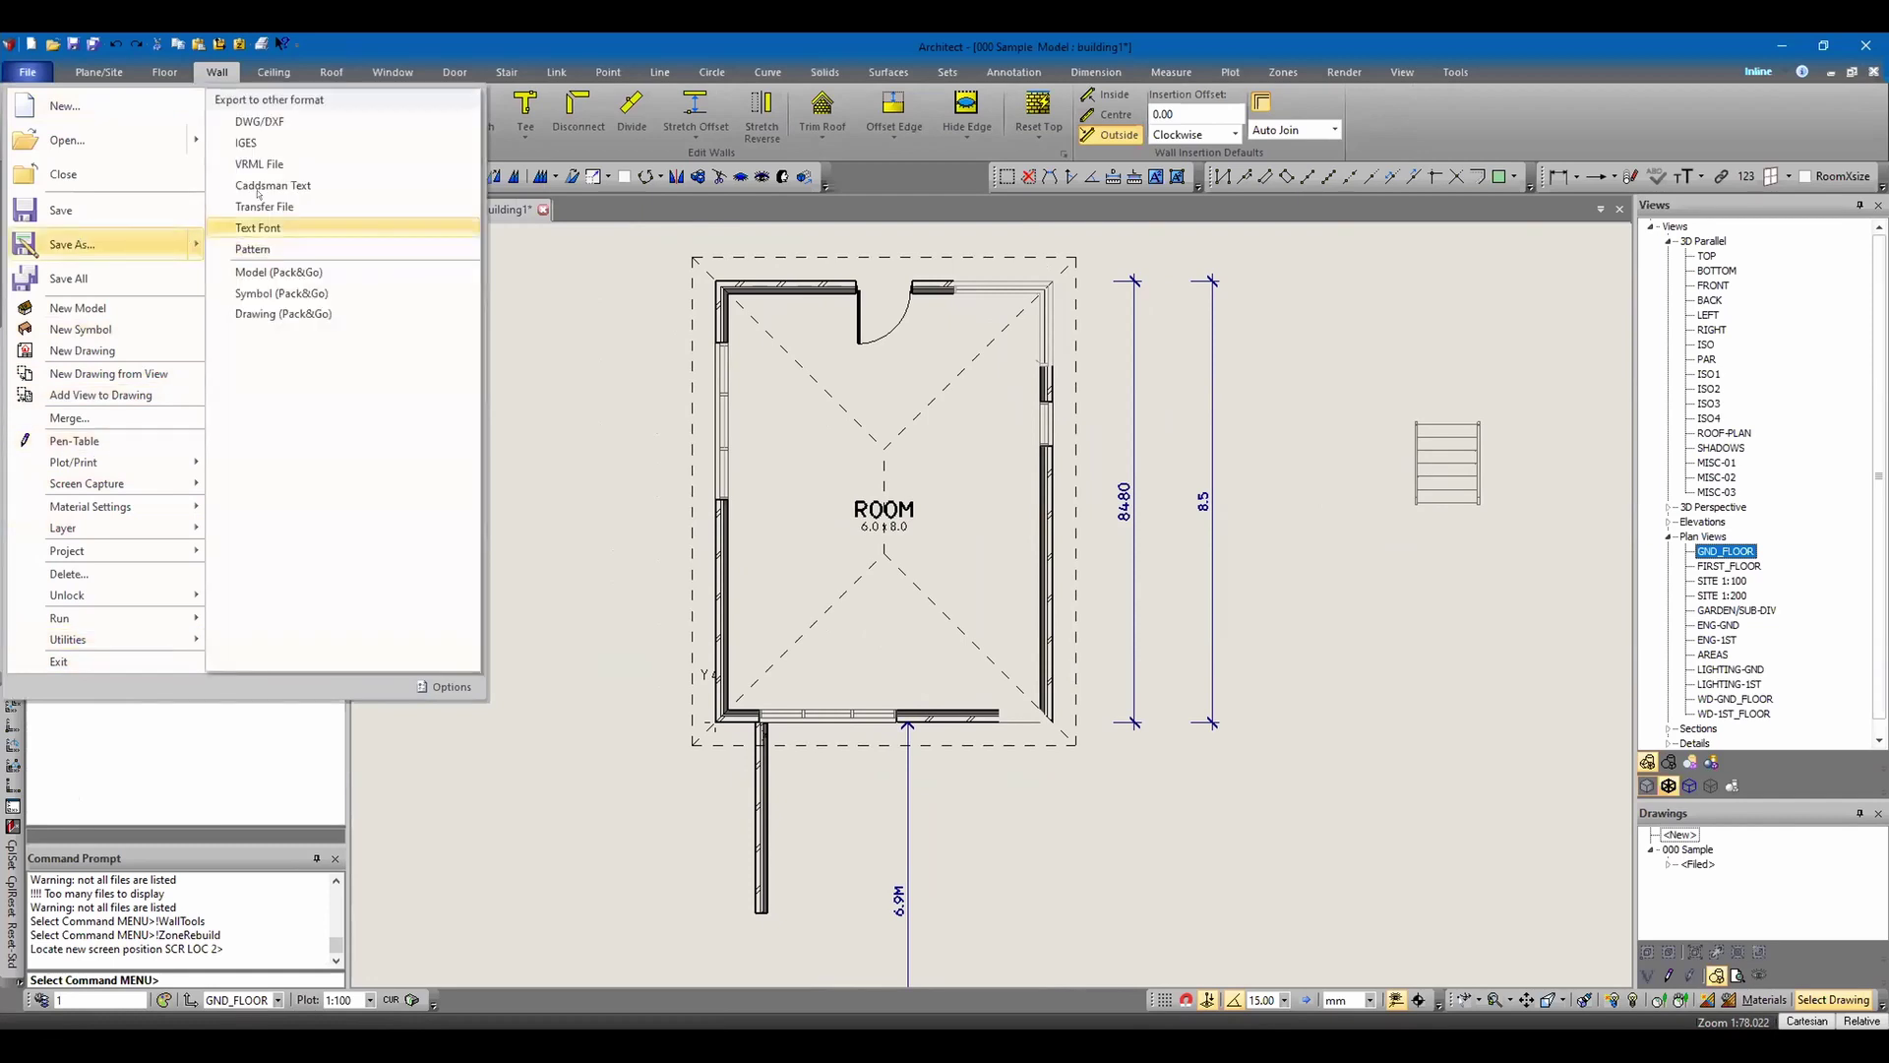
pyautogui.click(245, 120)
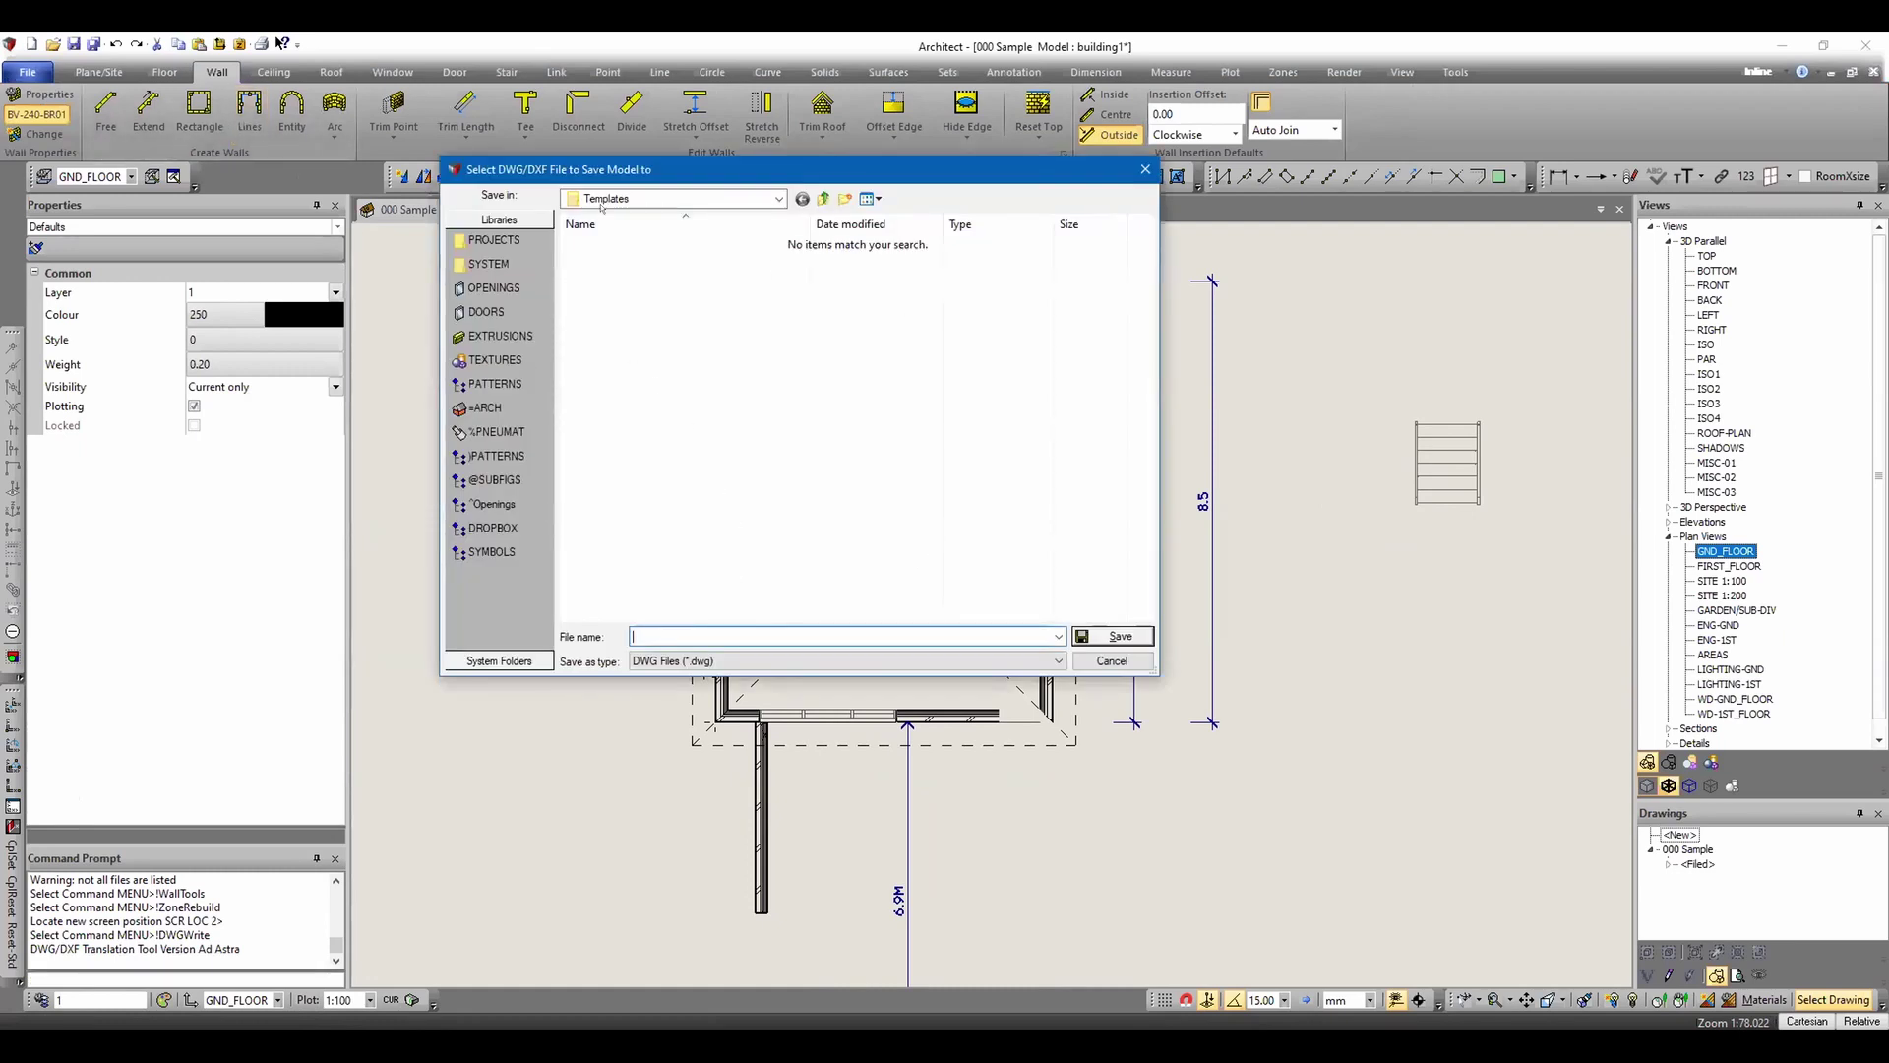
pyautogui.click(824, 197)
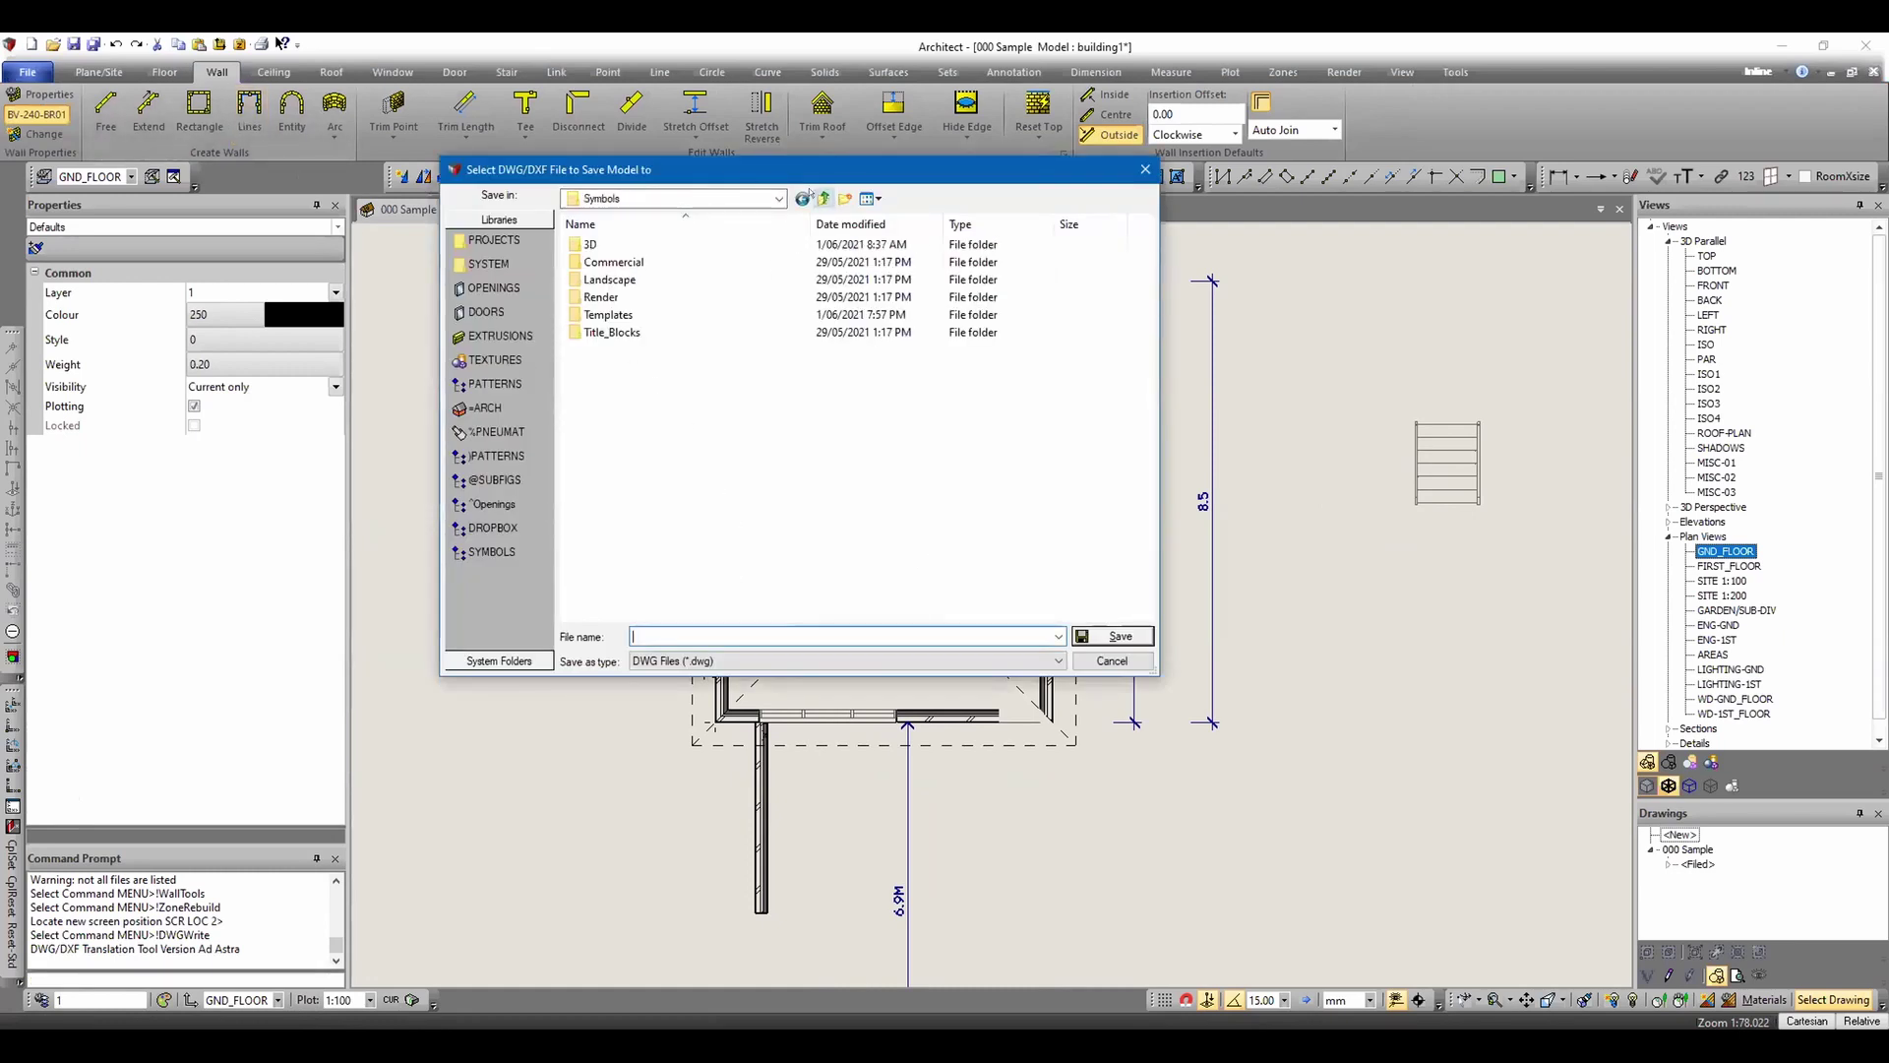
pyautogui.click(485, 239)
pyautogui.doubleClick(615, 246)
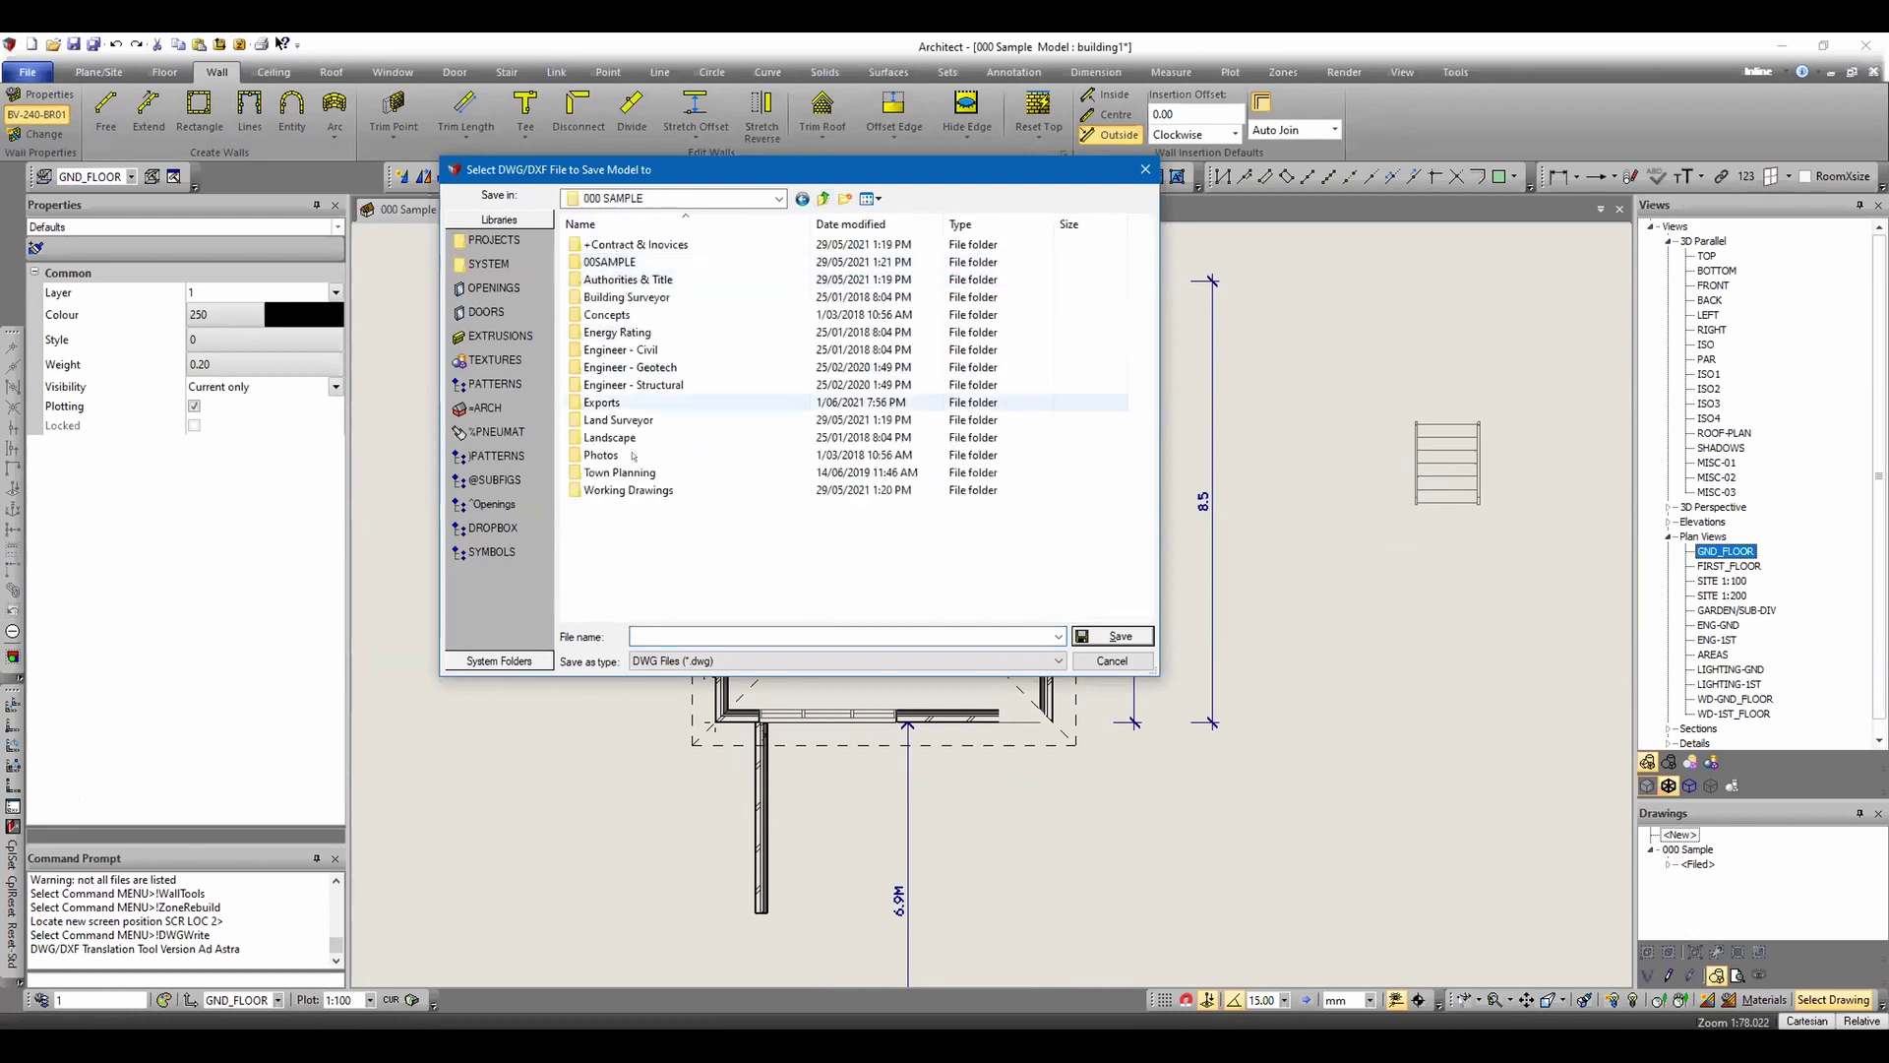
pyautogui.doubleClick(602, 403)
# - Save the export as plan2 in DWG format with the current write settings and accept the font conversion table
pyautogui.click(646, 630)
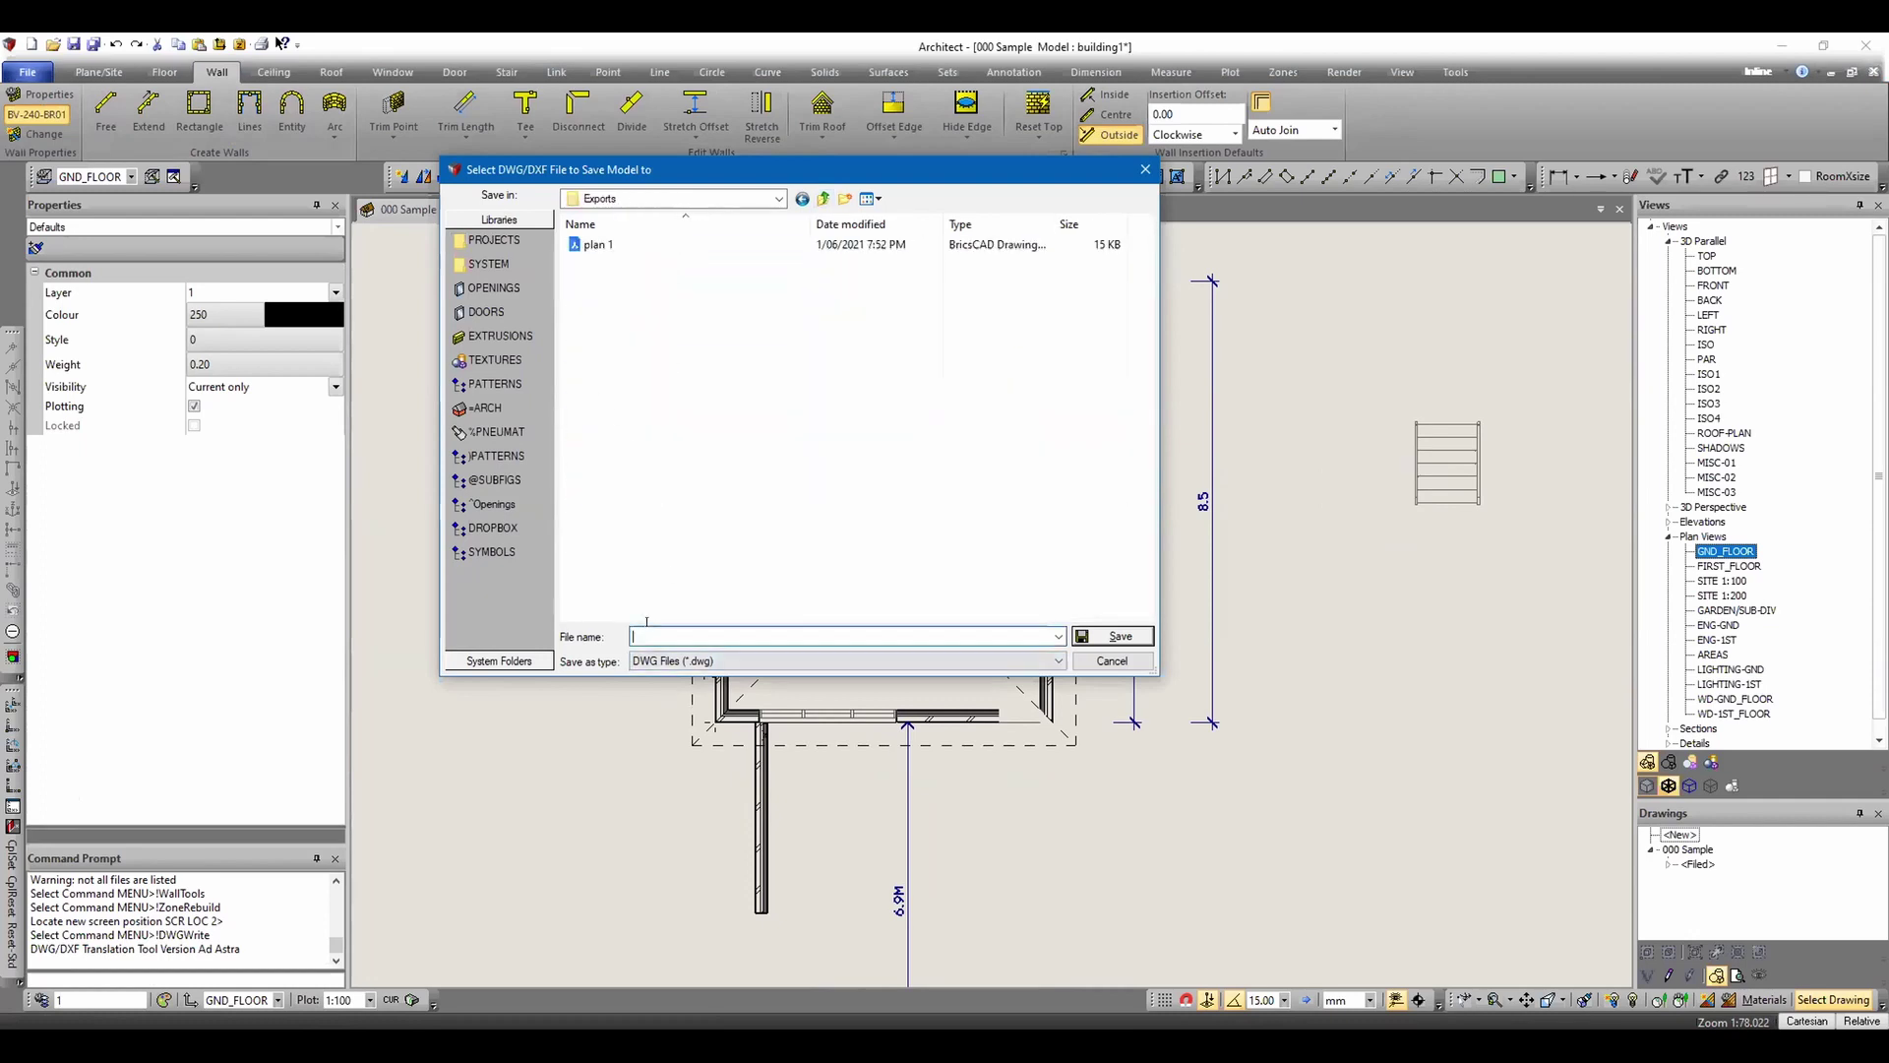
pyautogui.write('plan2')
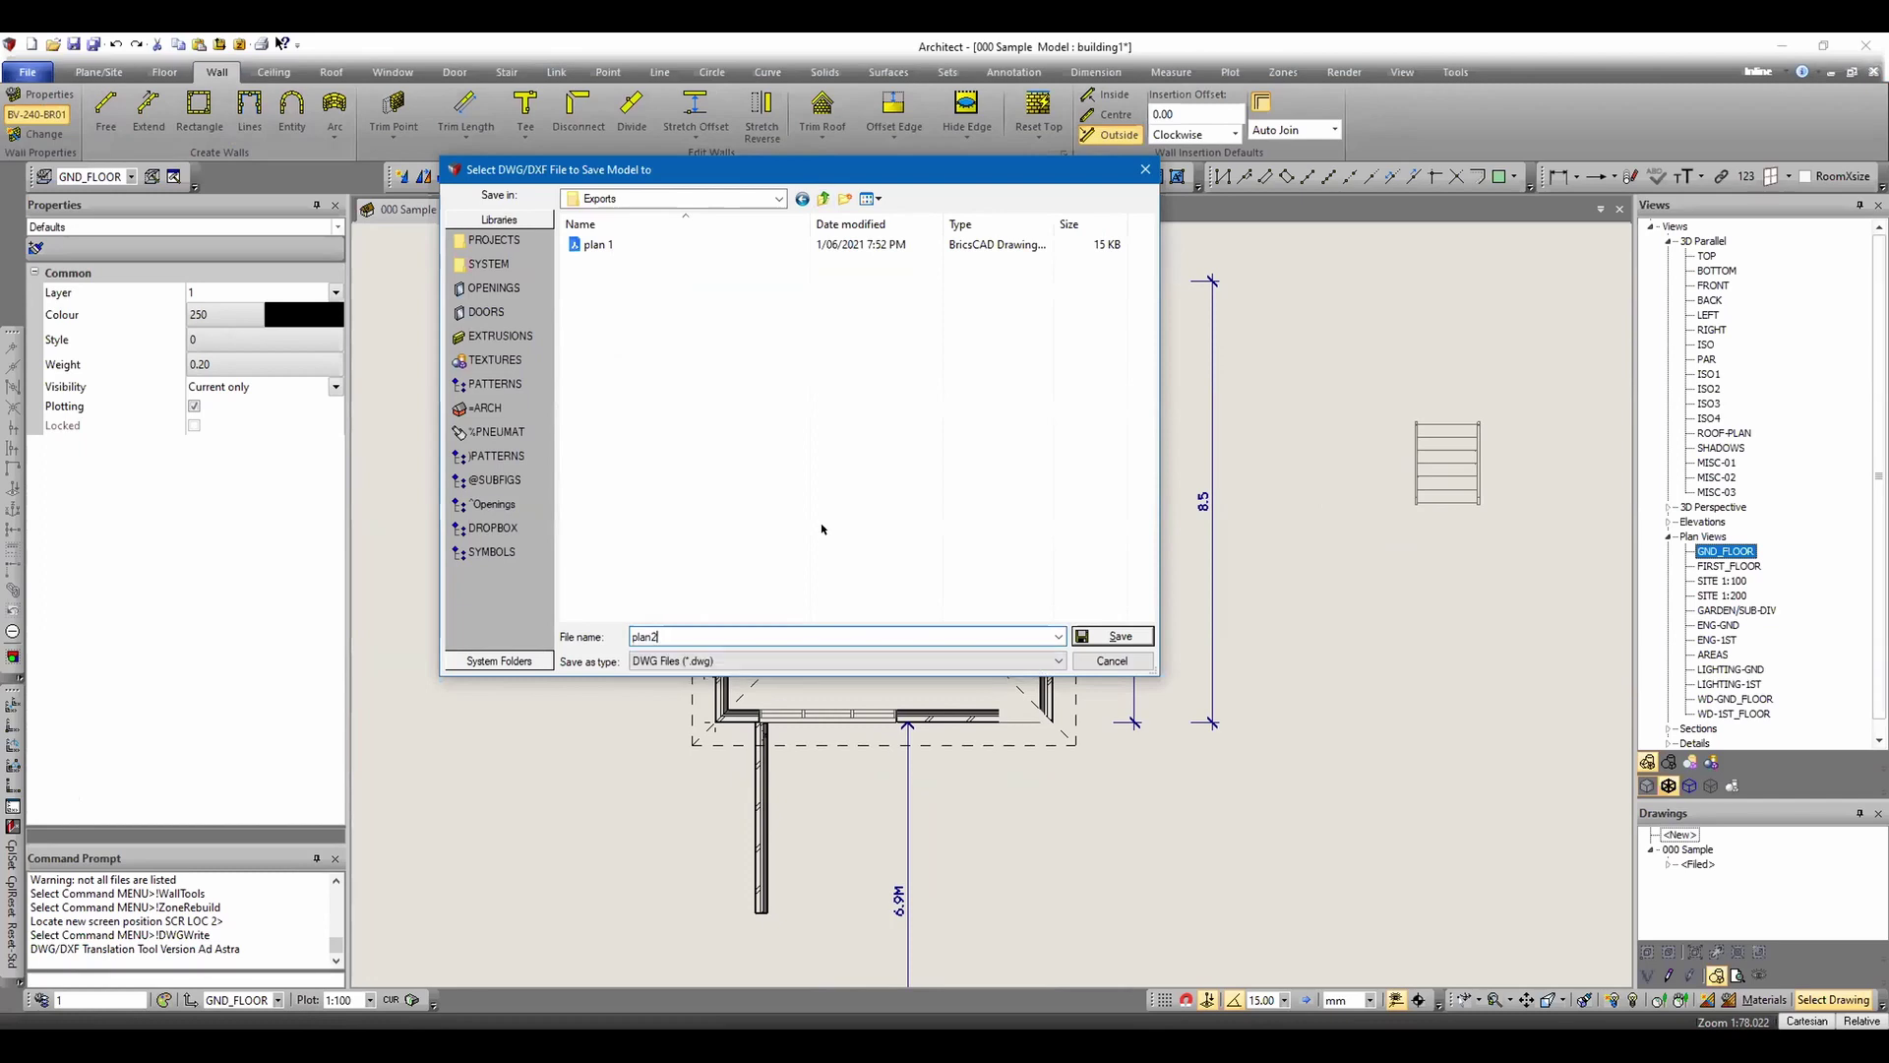
pyautogui.press('Return')
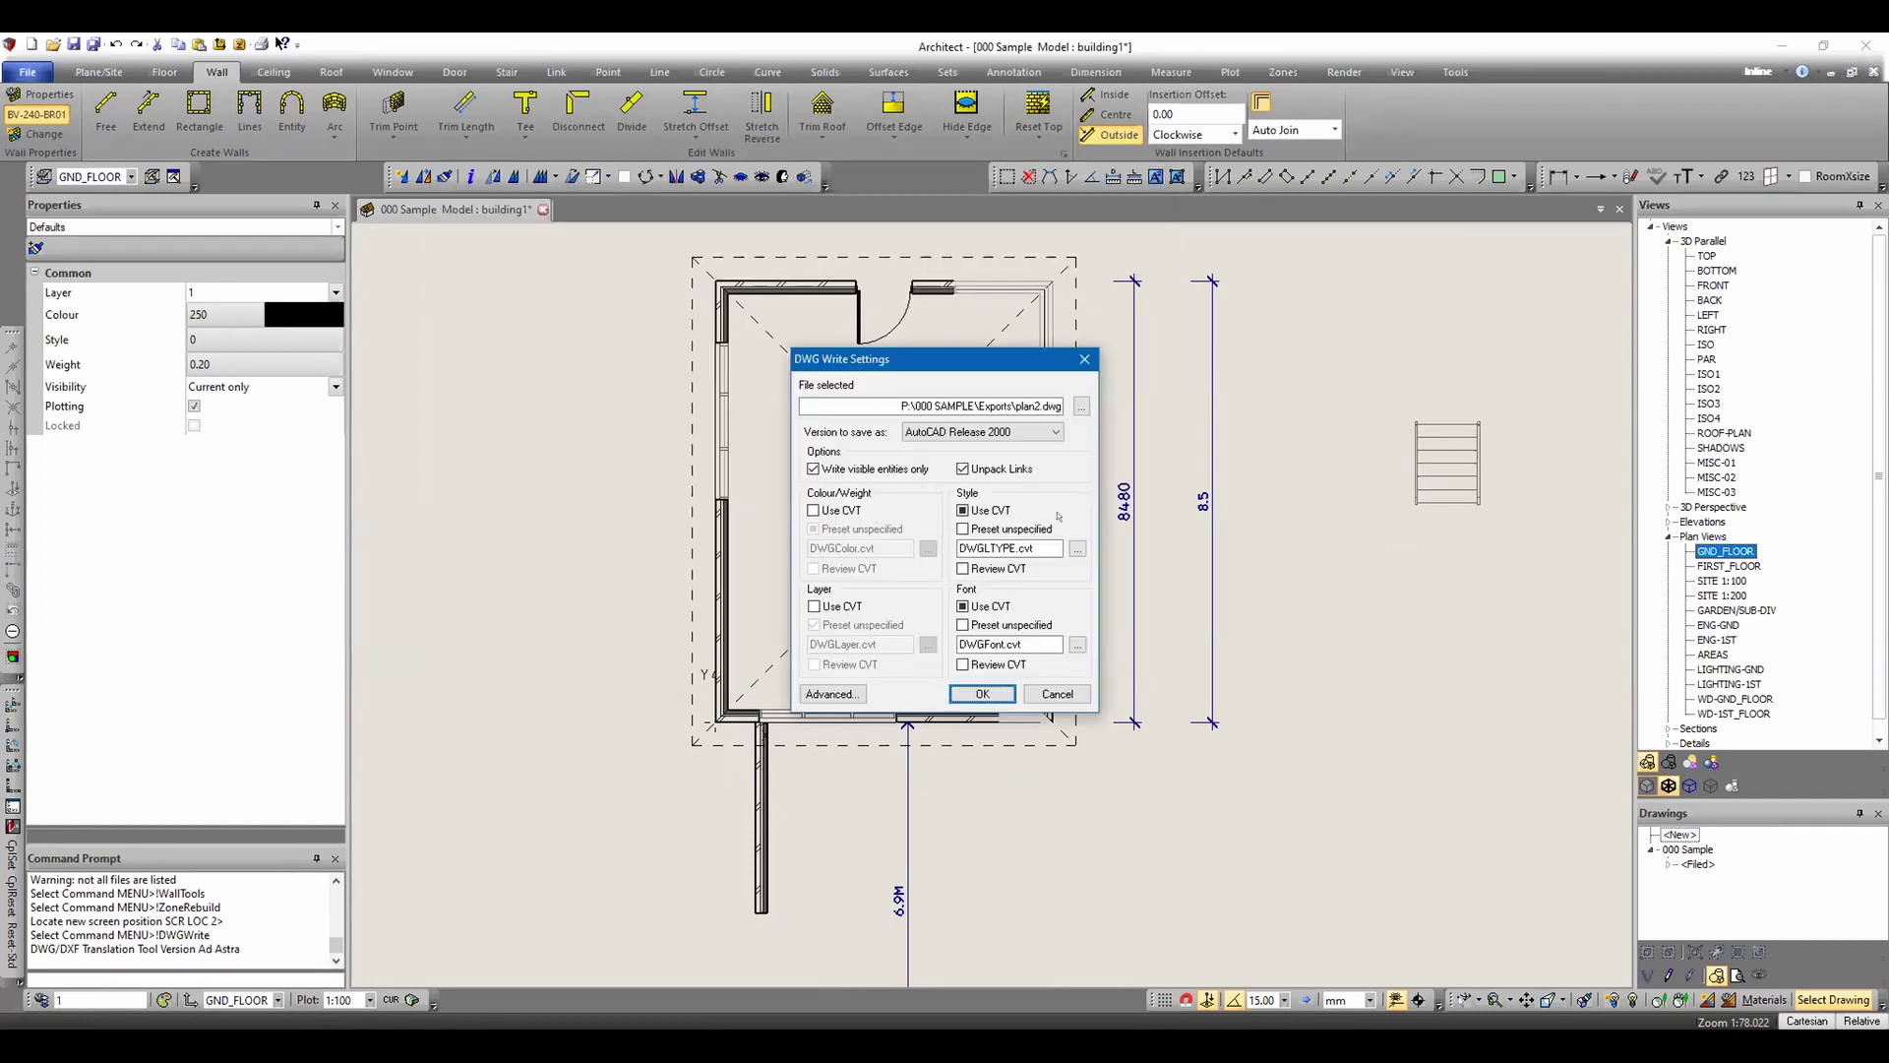
pyautogui.click(977, 694)
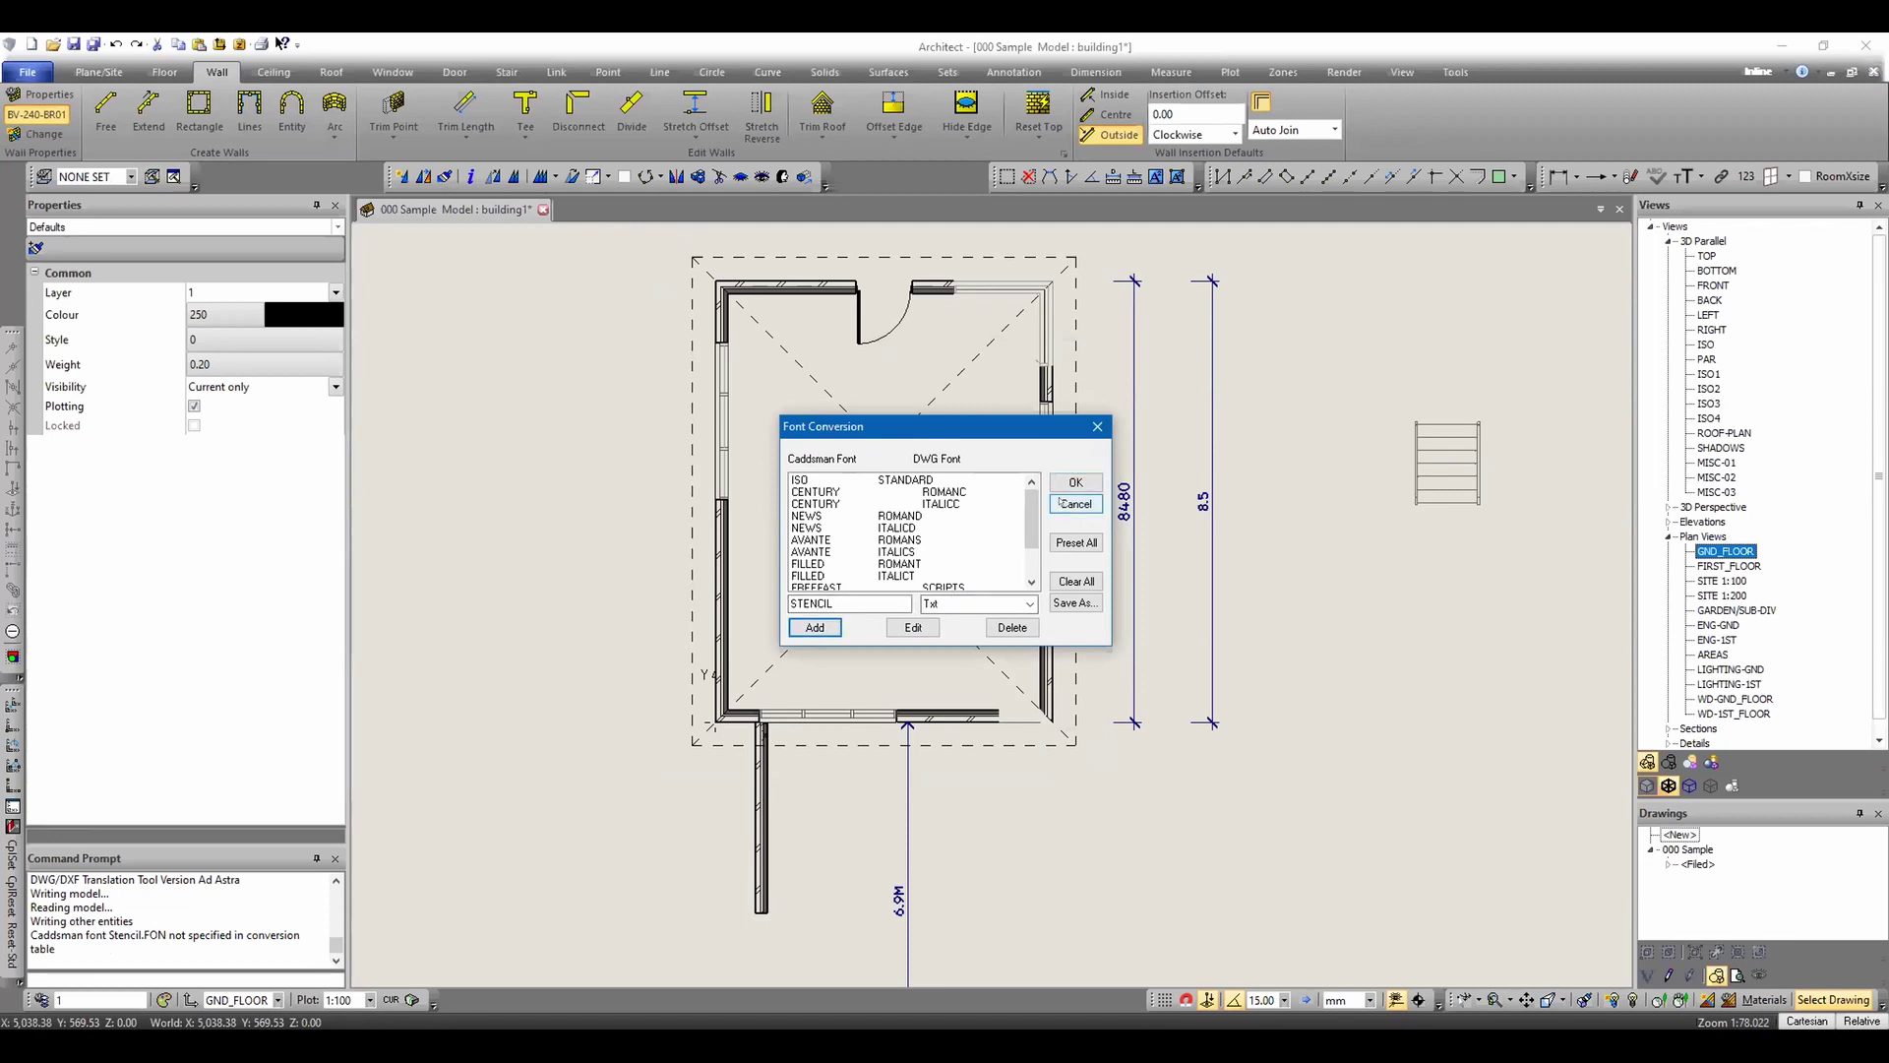
pyautogui.click(1074, 481)
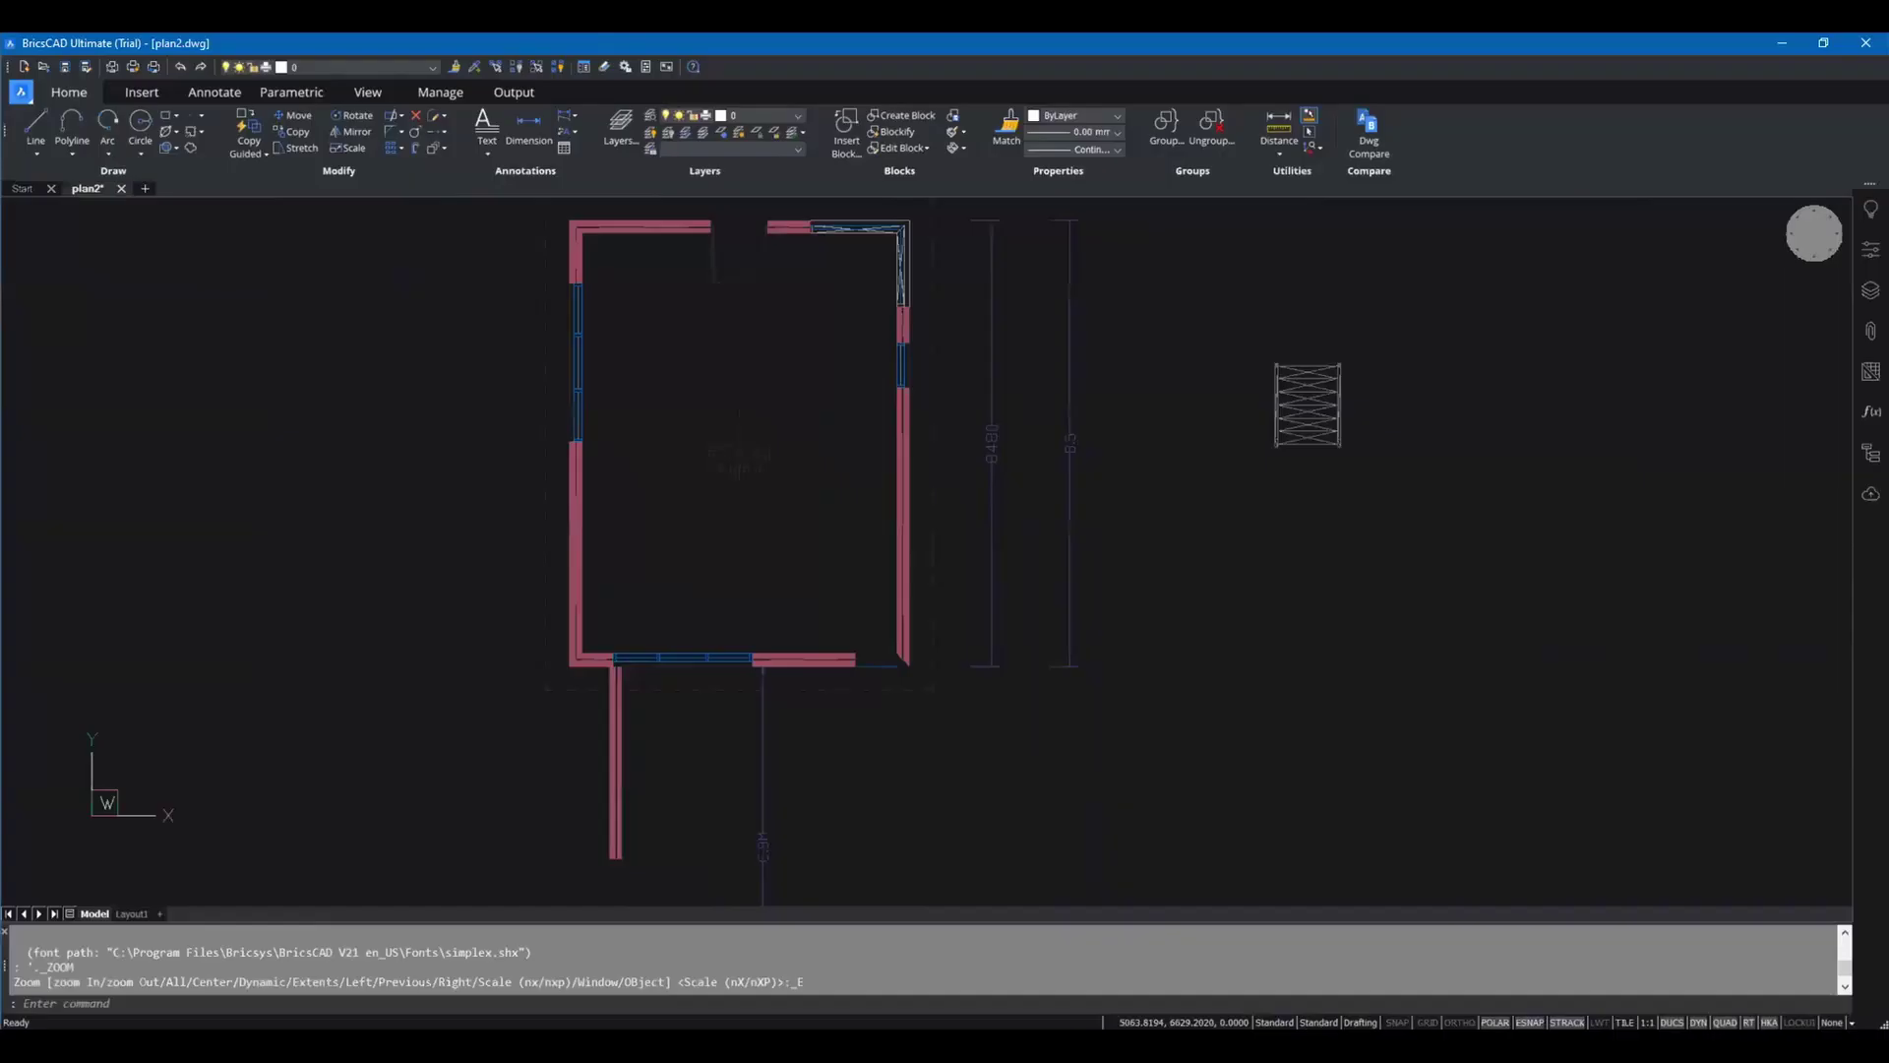
# - Inspect the exported plan2.dwg in BricsCAD, examining the corner window and the 3D faces of the separate slatted object
pyautogui.moveTo(827, 315); pyautogui.dragTo(902, 441, button='middle')
pyautogui.scroll(4, 954, 359)
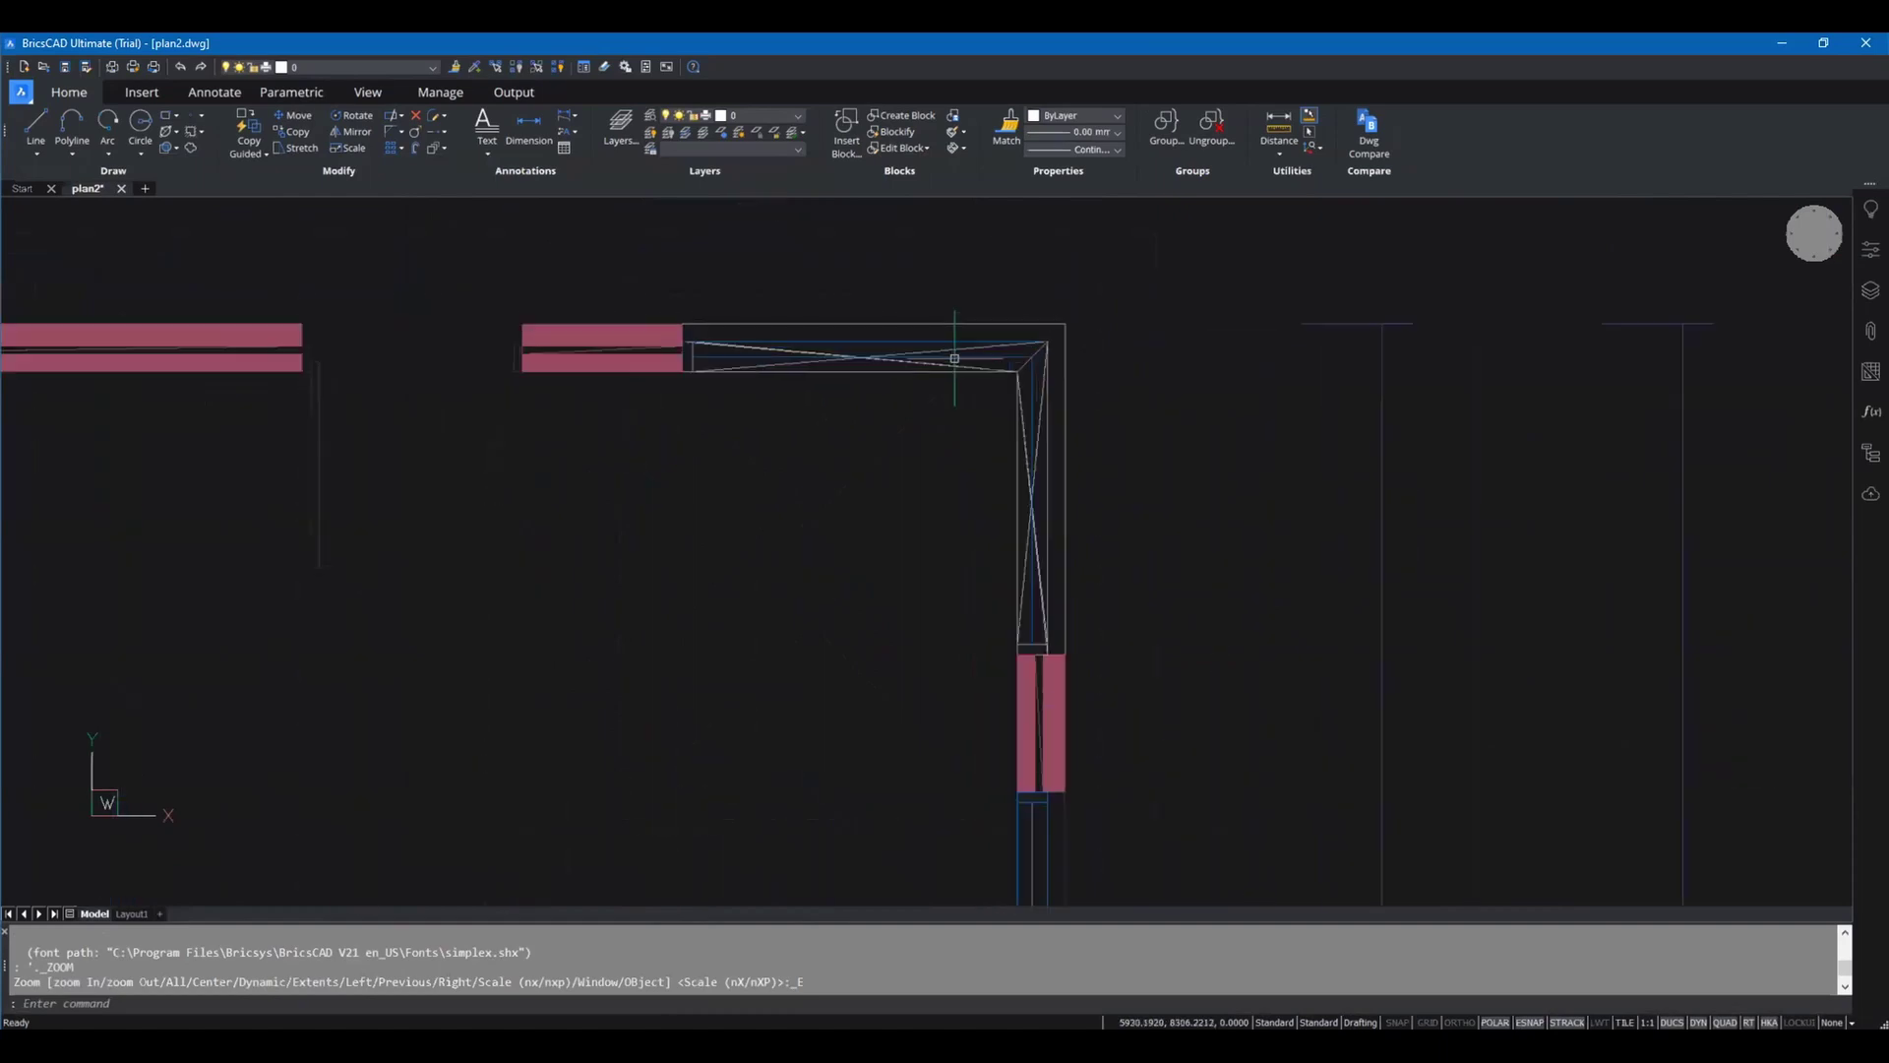
pyautogui.scroll(-5, 955, 358)
pyautogui.scroll(6, 1185, 540)
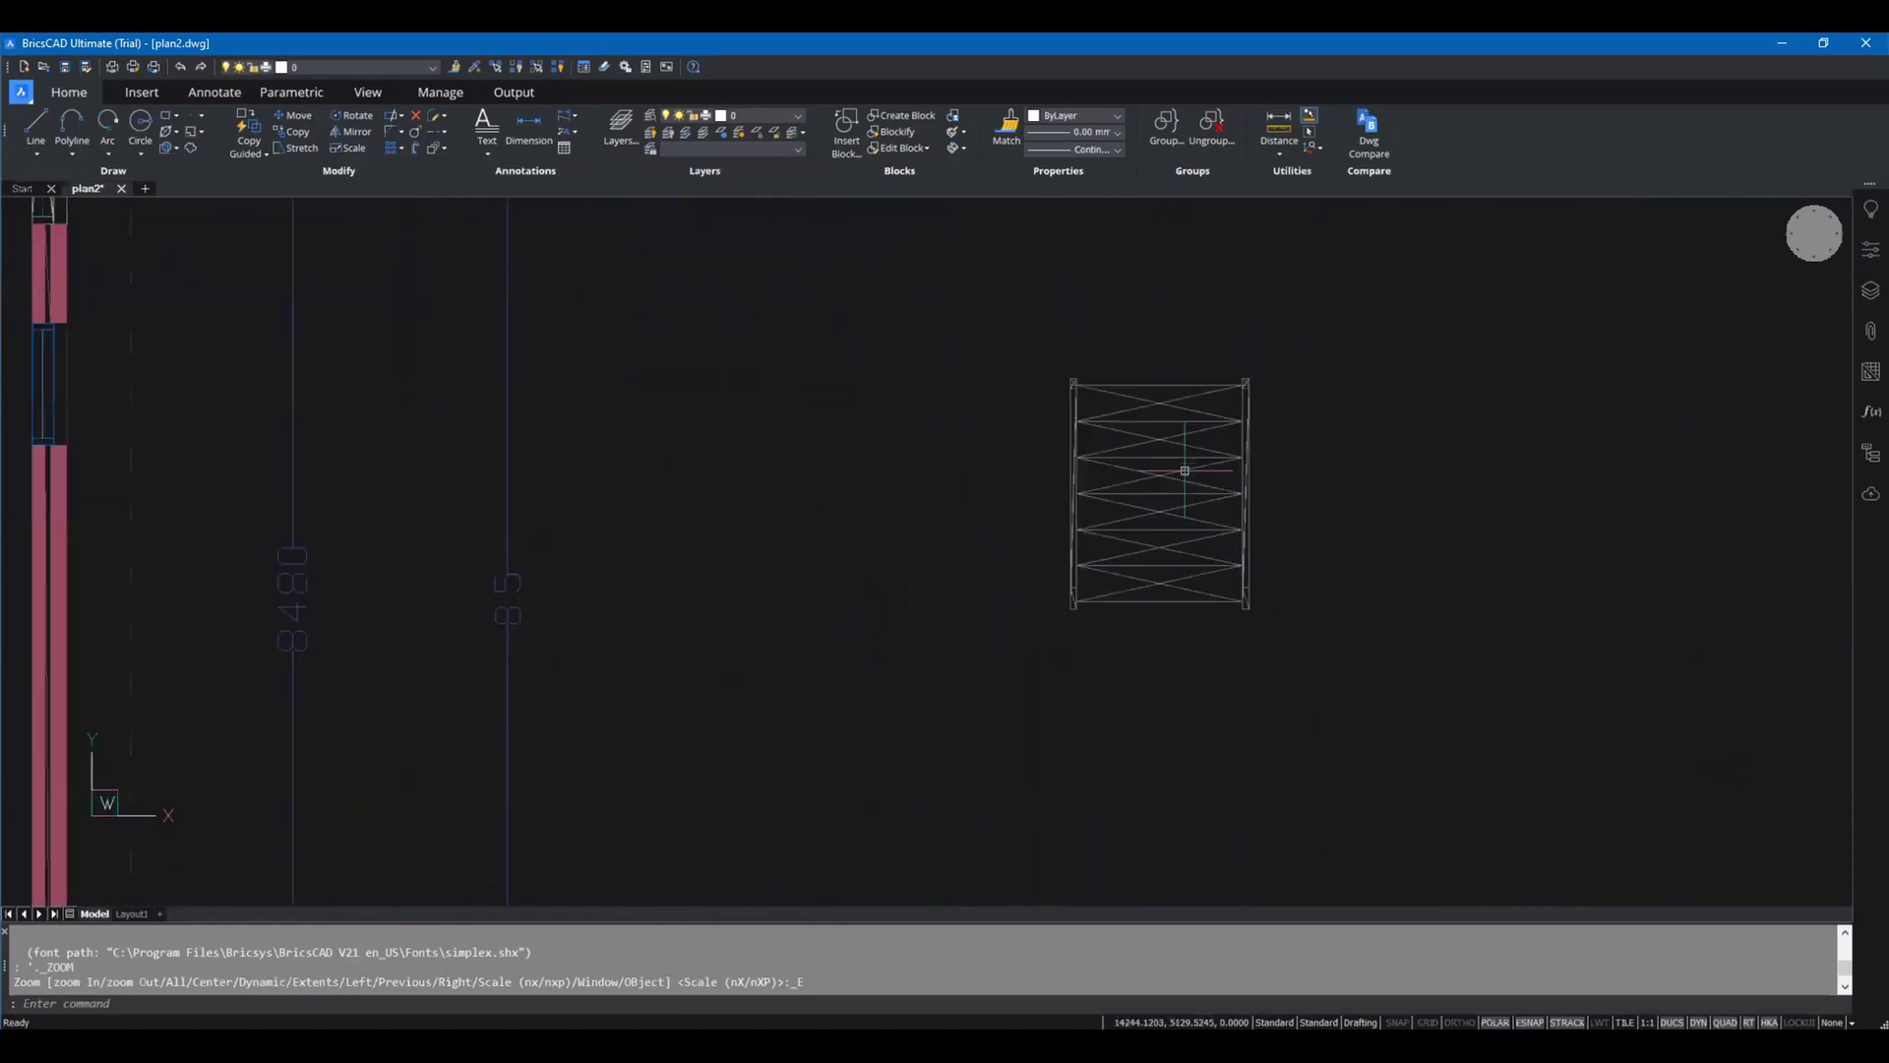
pyautogui.moveTo(1073, 496)
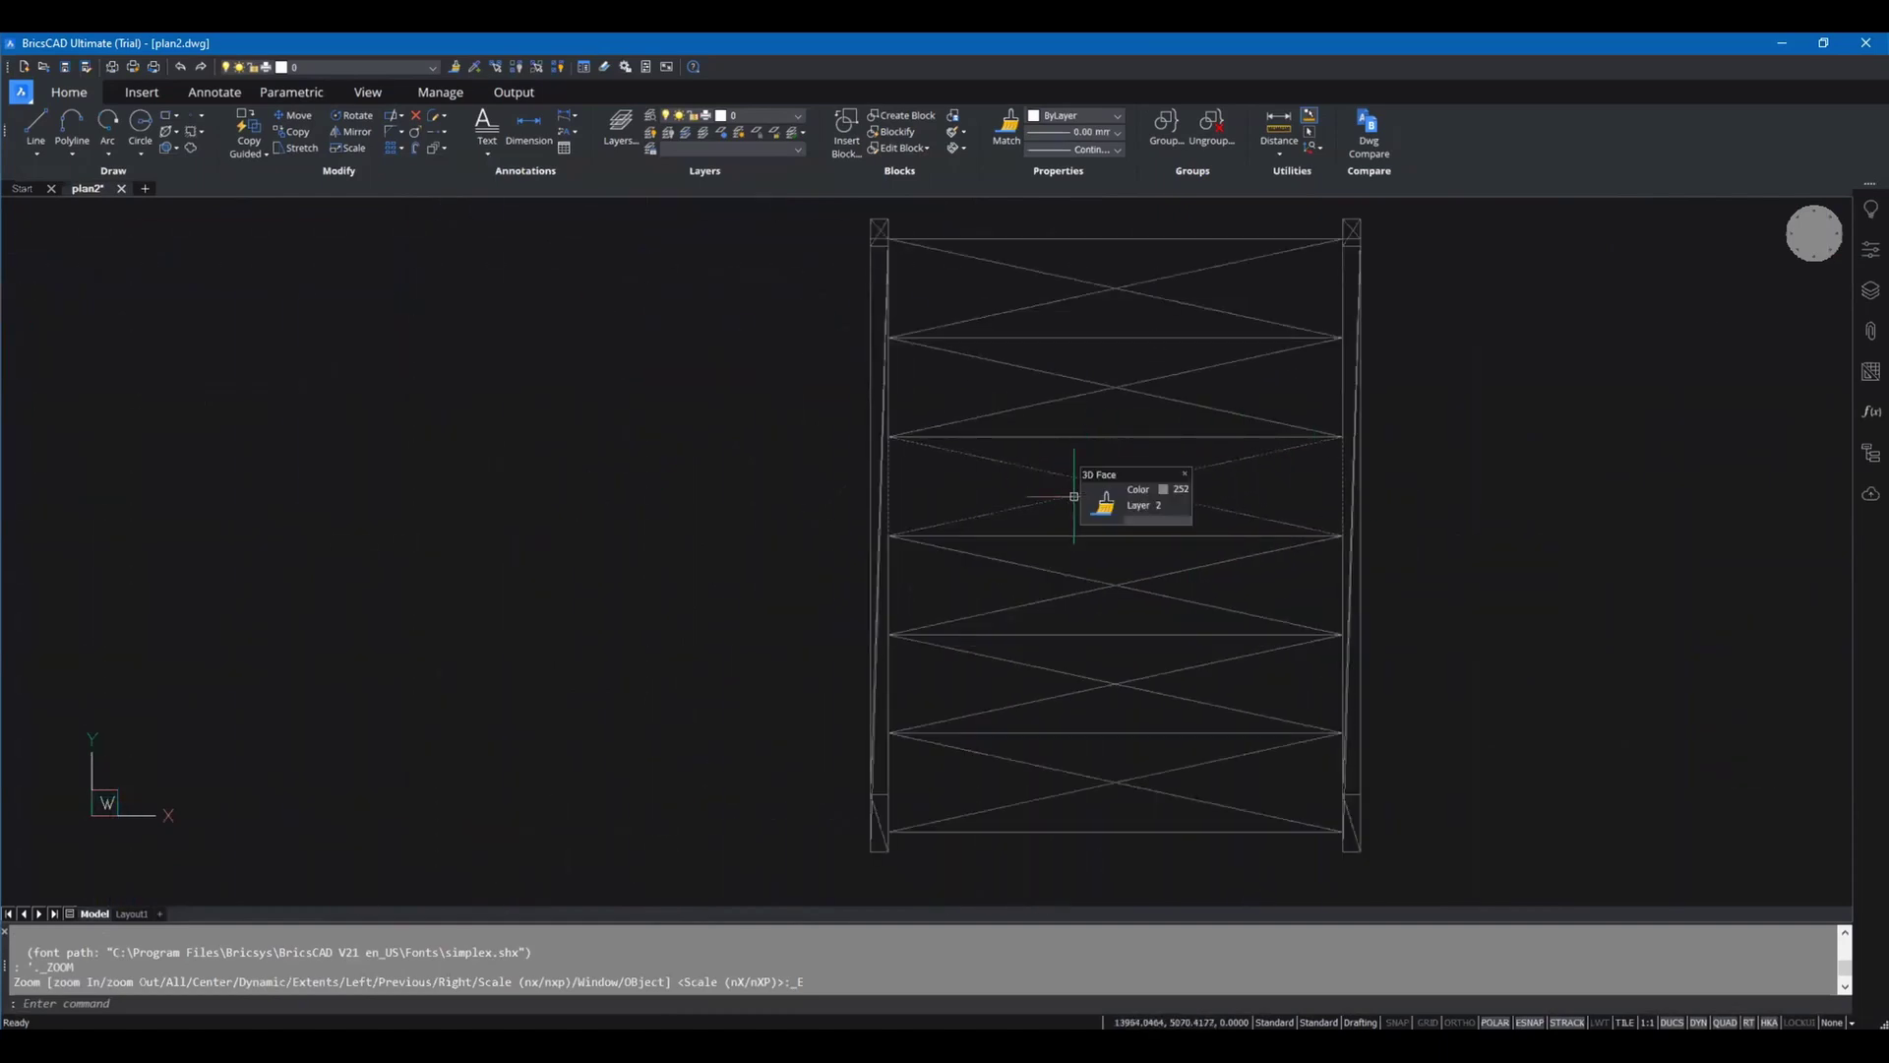
pyautogui.scroll(-7, 1171, 544)
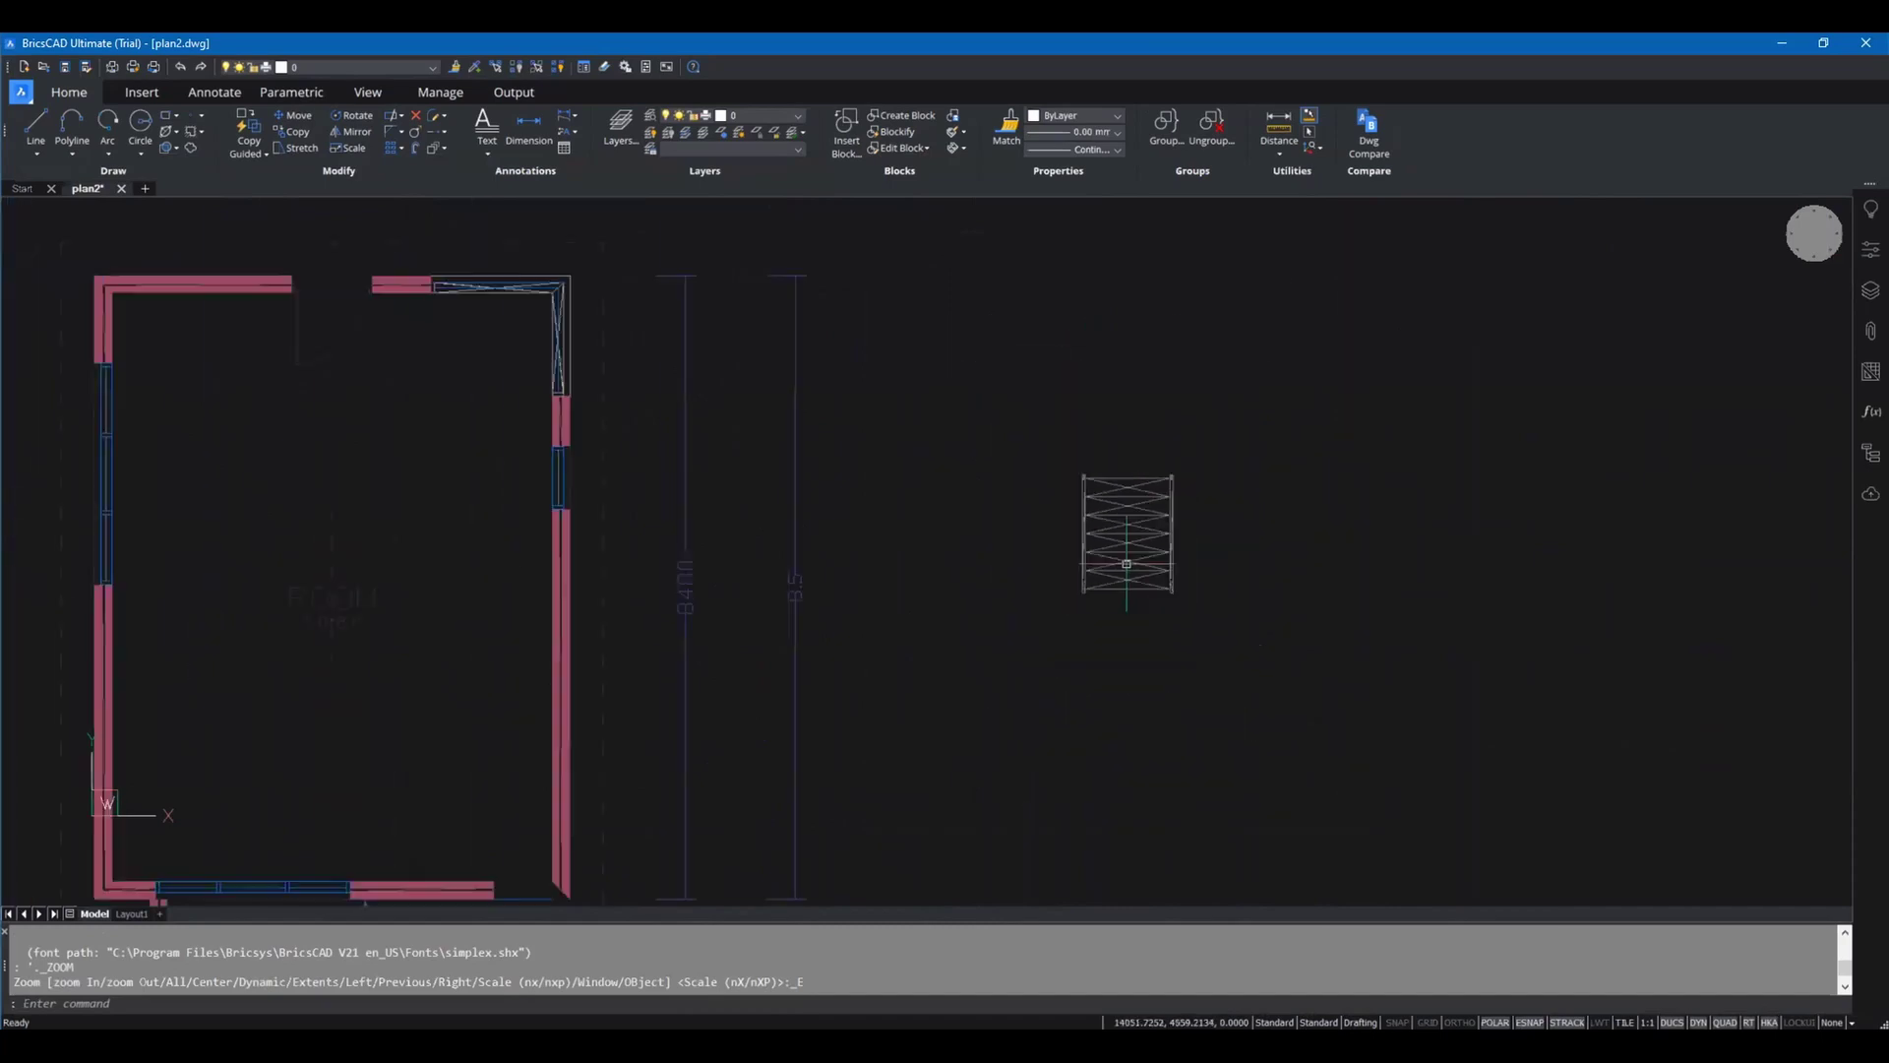
# - Inspect the wall hatches of plan2.dwg around the room's upper-left corner, selecting the inner and outer hatch bands
pyautogui.scroll(3, 684, 492)
pyautogui.scroll(6, 540, 329)
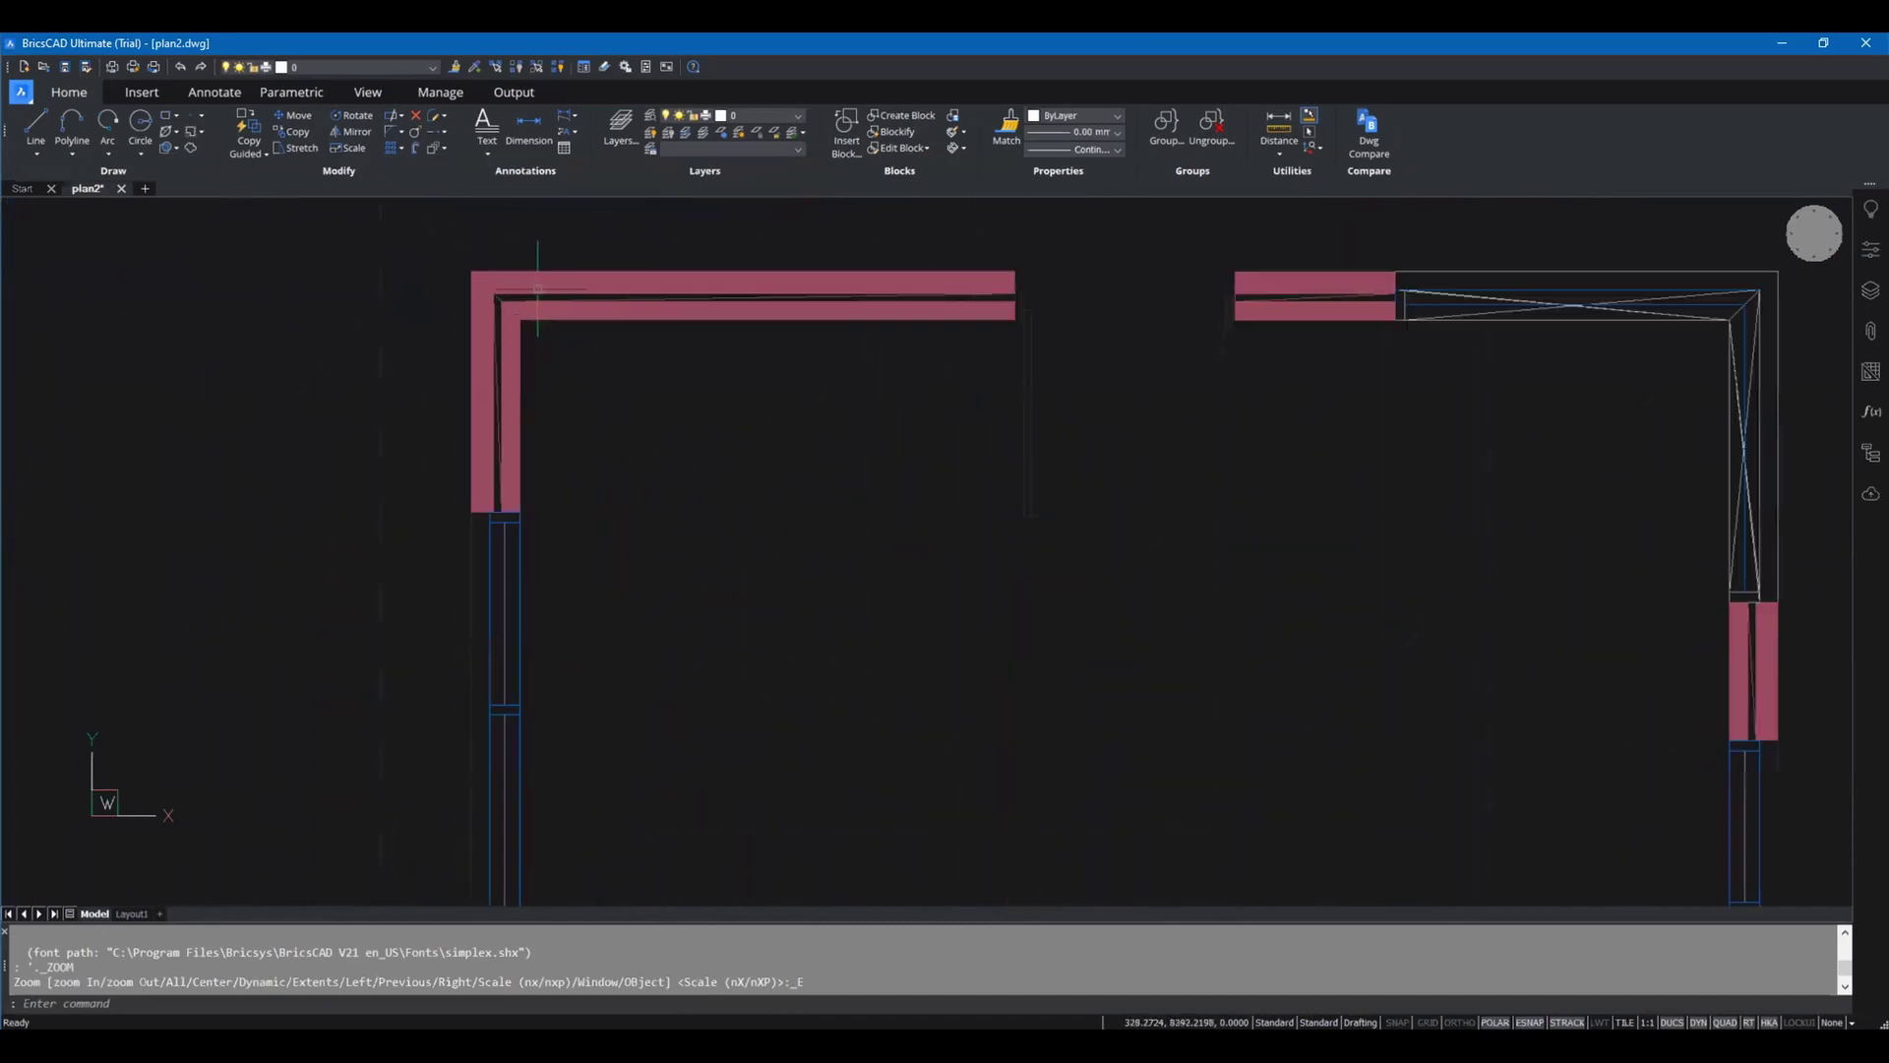
pyautogui.click(691, 331)
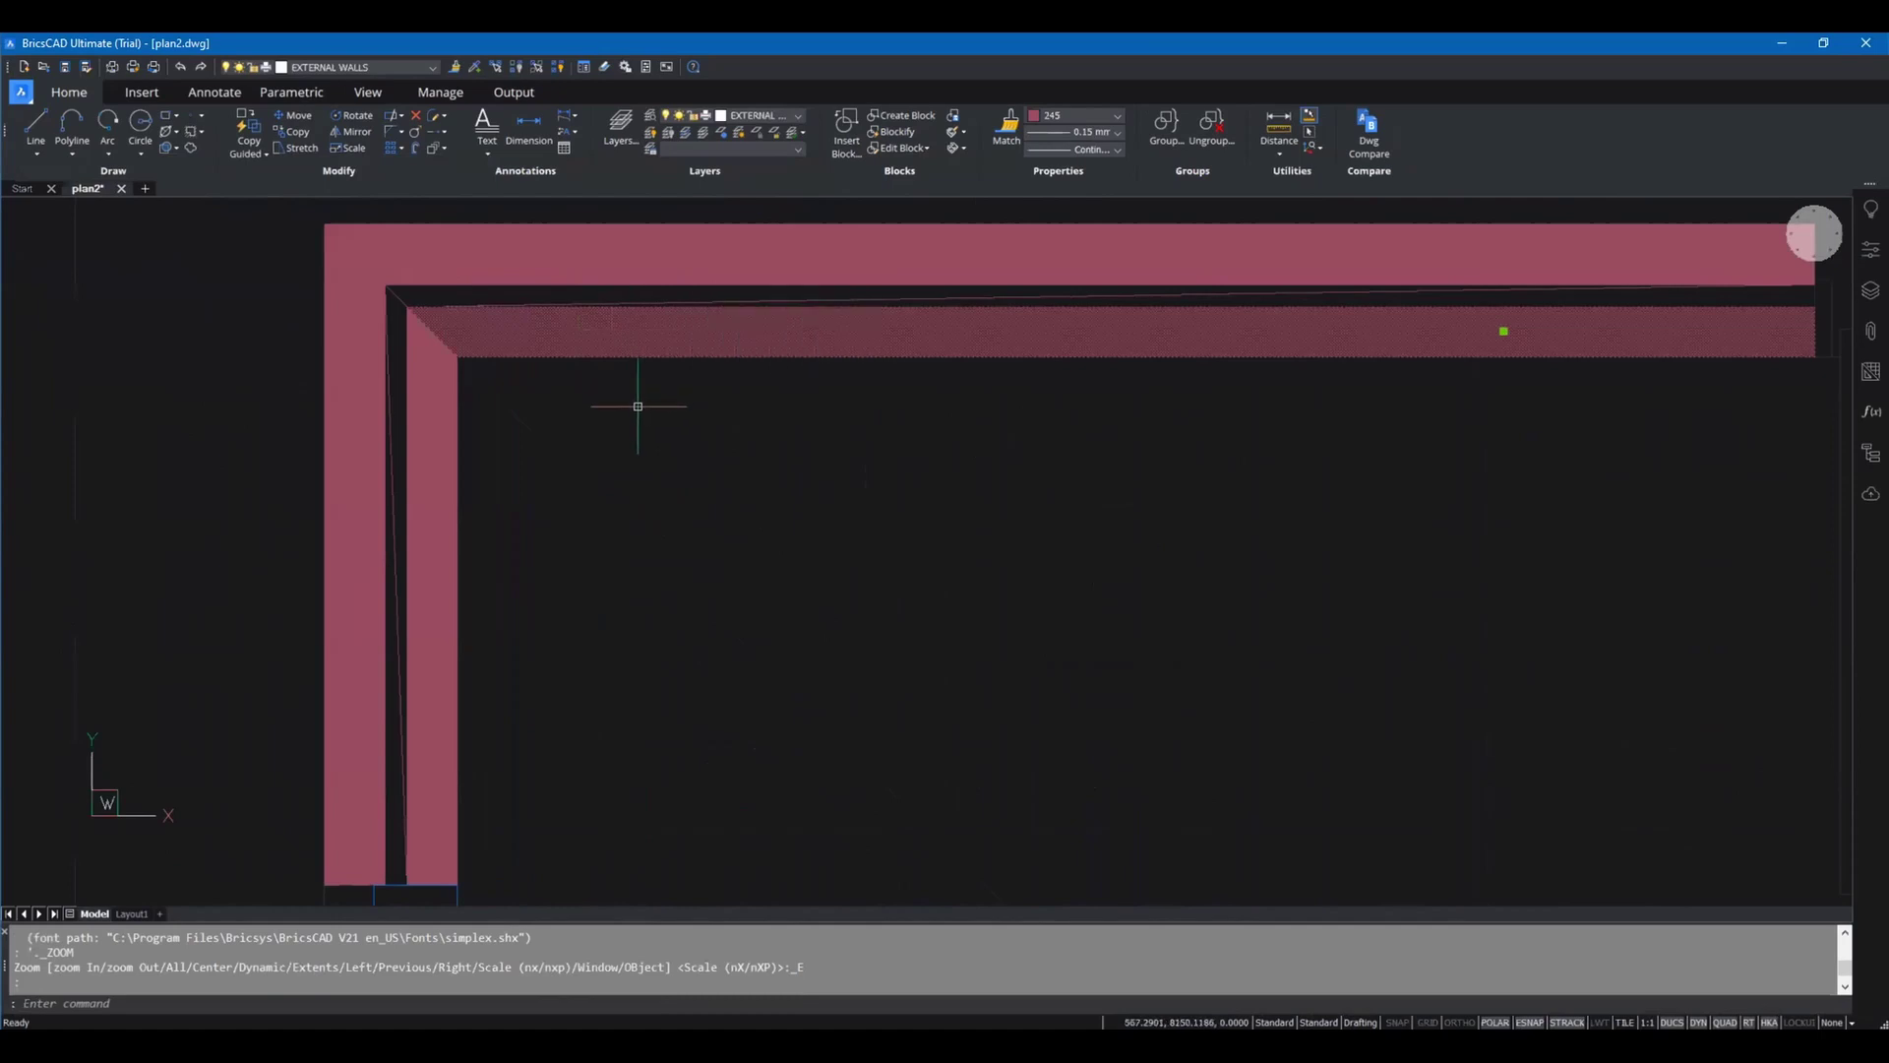
pyautogui.scroll(-6, 637, 411)
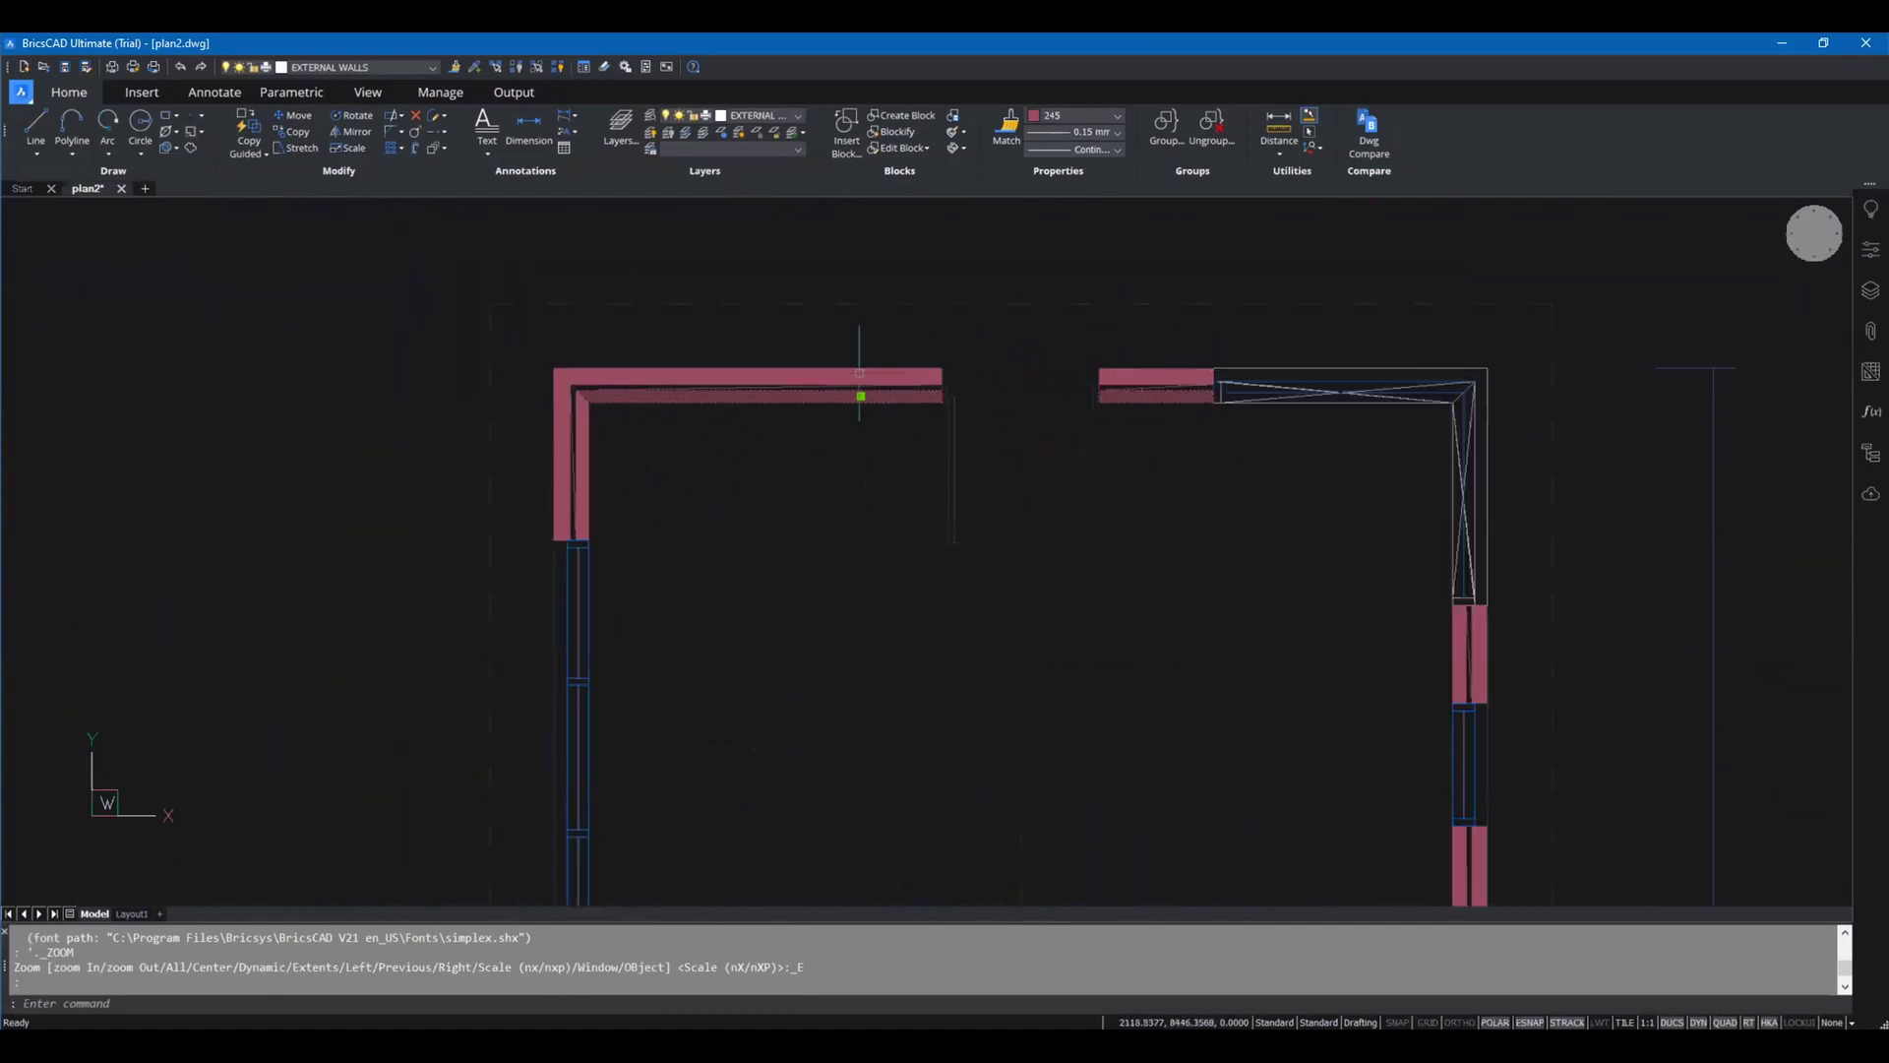
pyautogui.scroll(3, 620, 374)
pyautogui.click(756, 382)
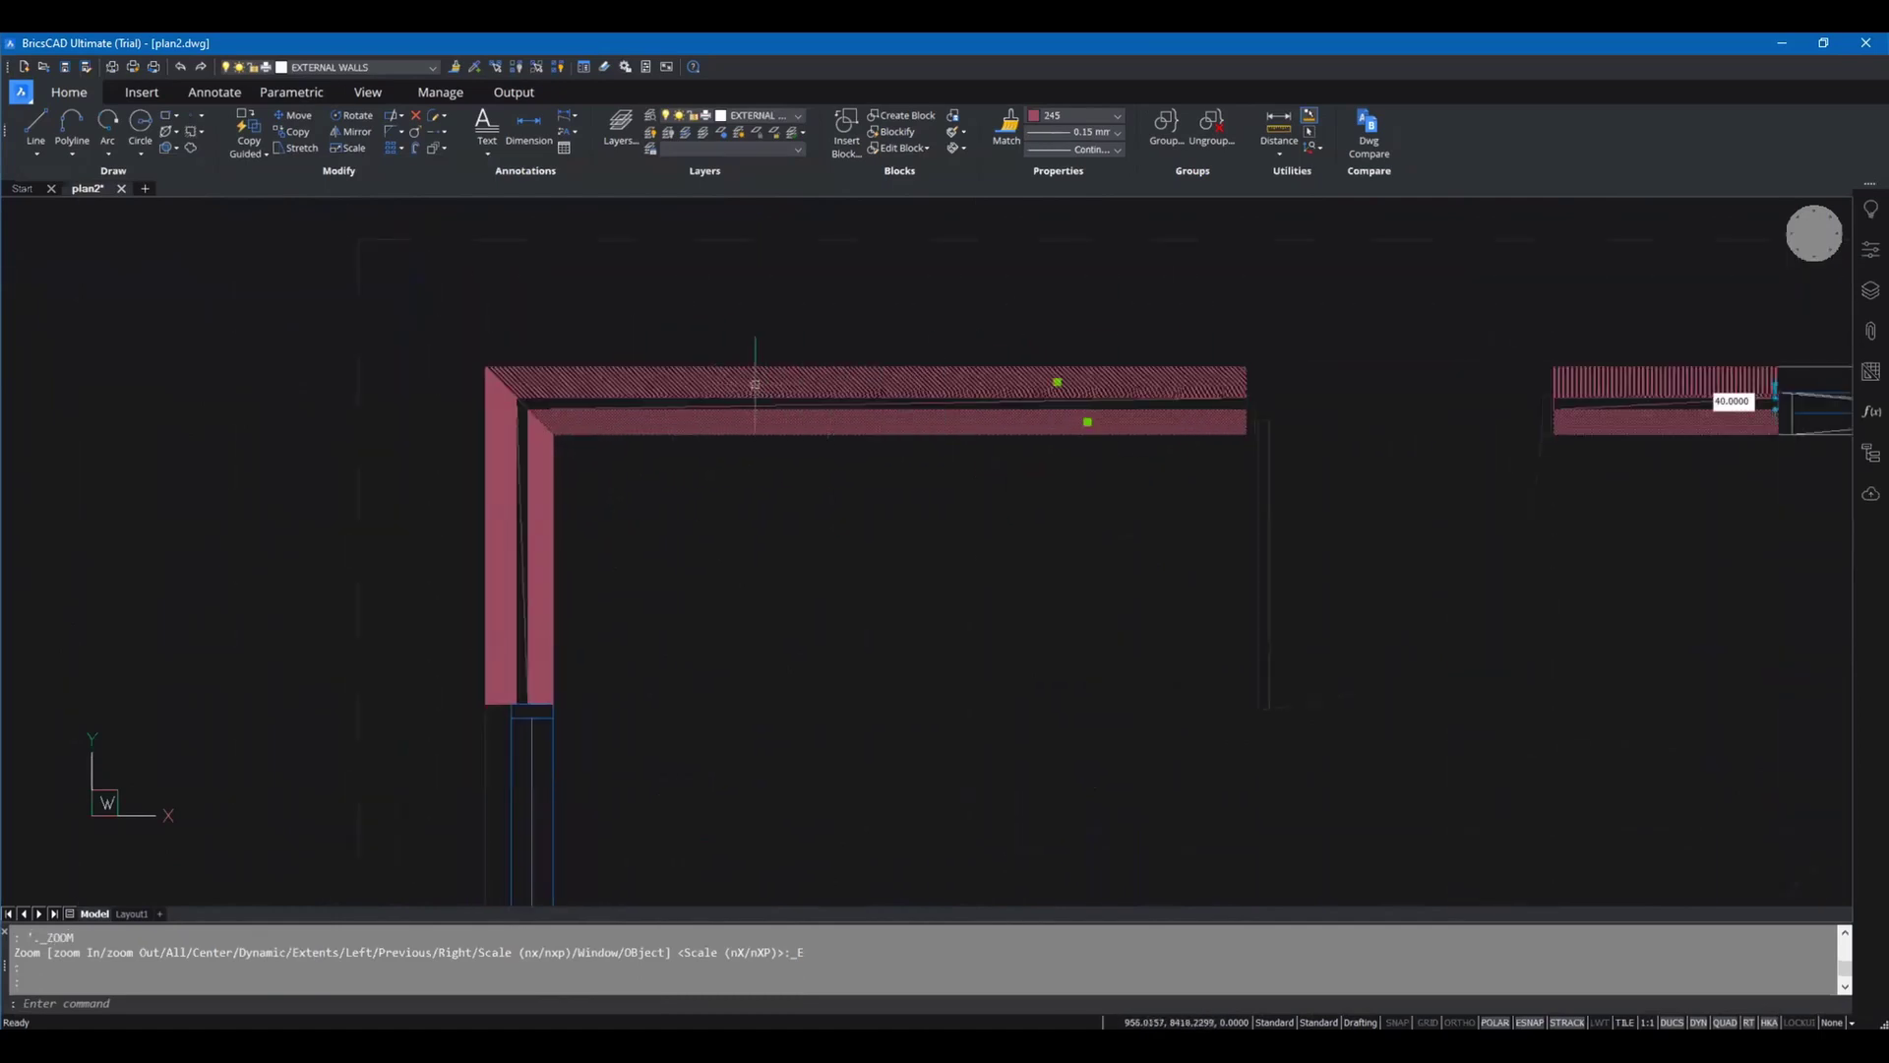
pyautogui.scroll(-4, 756, 355)
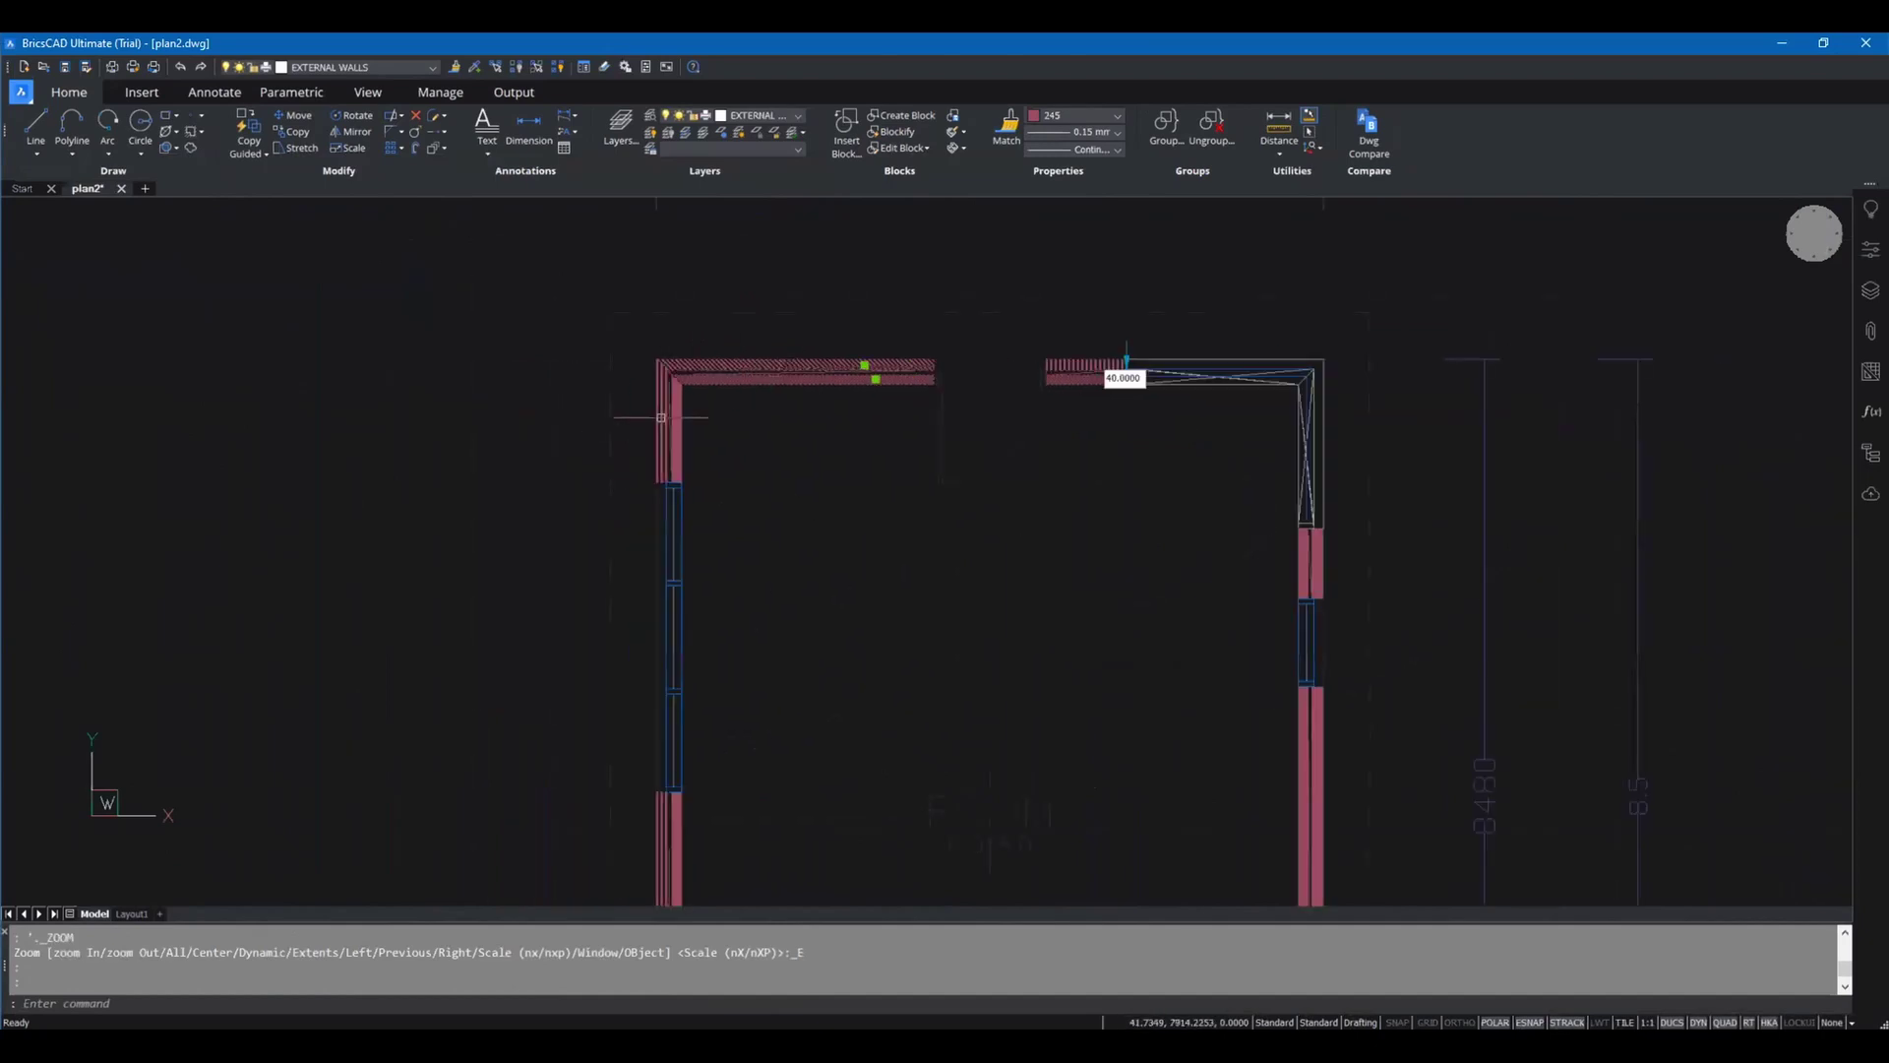
pyautogui.scroll(-4, 453, 361)
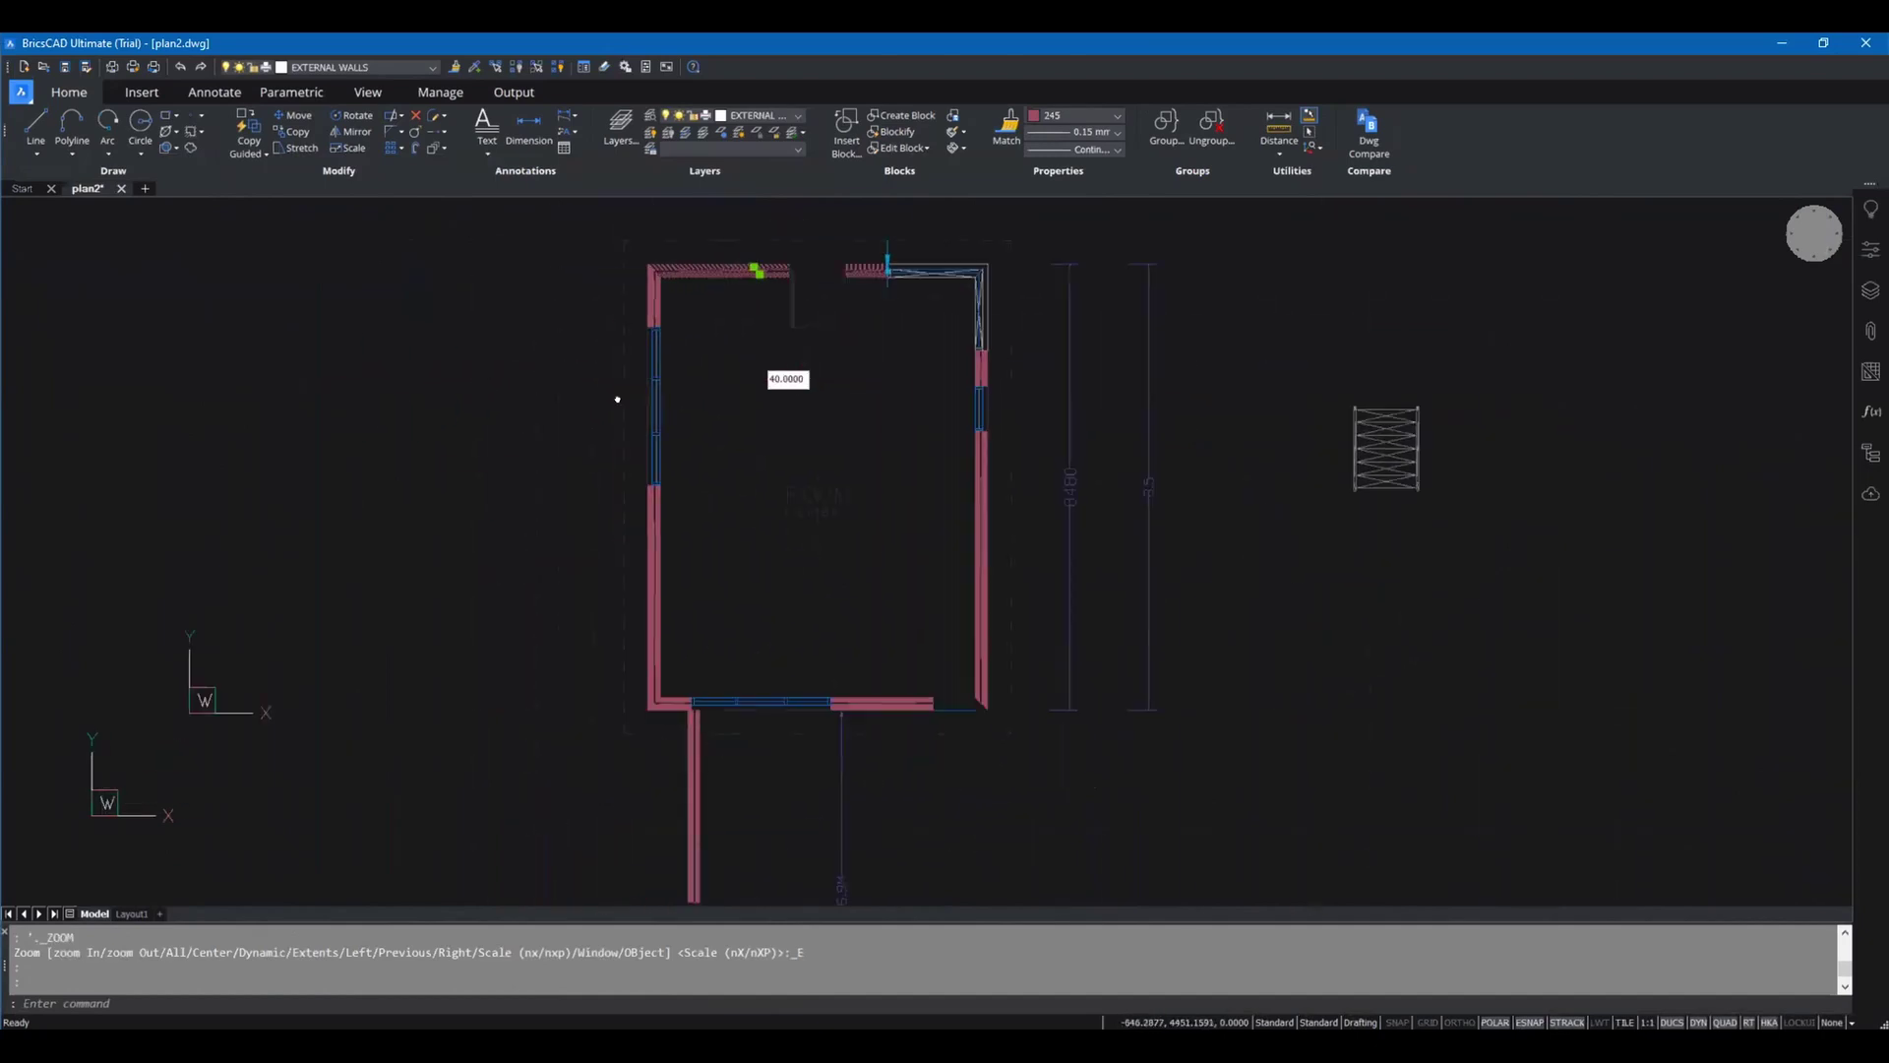
pyautogui.press('Escape')
pyautogui.press('Escape')
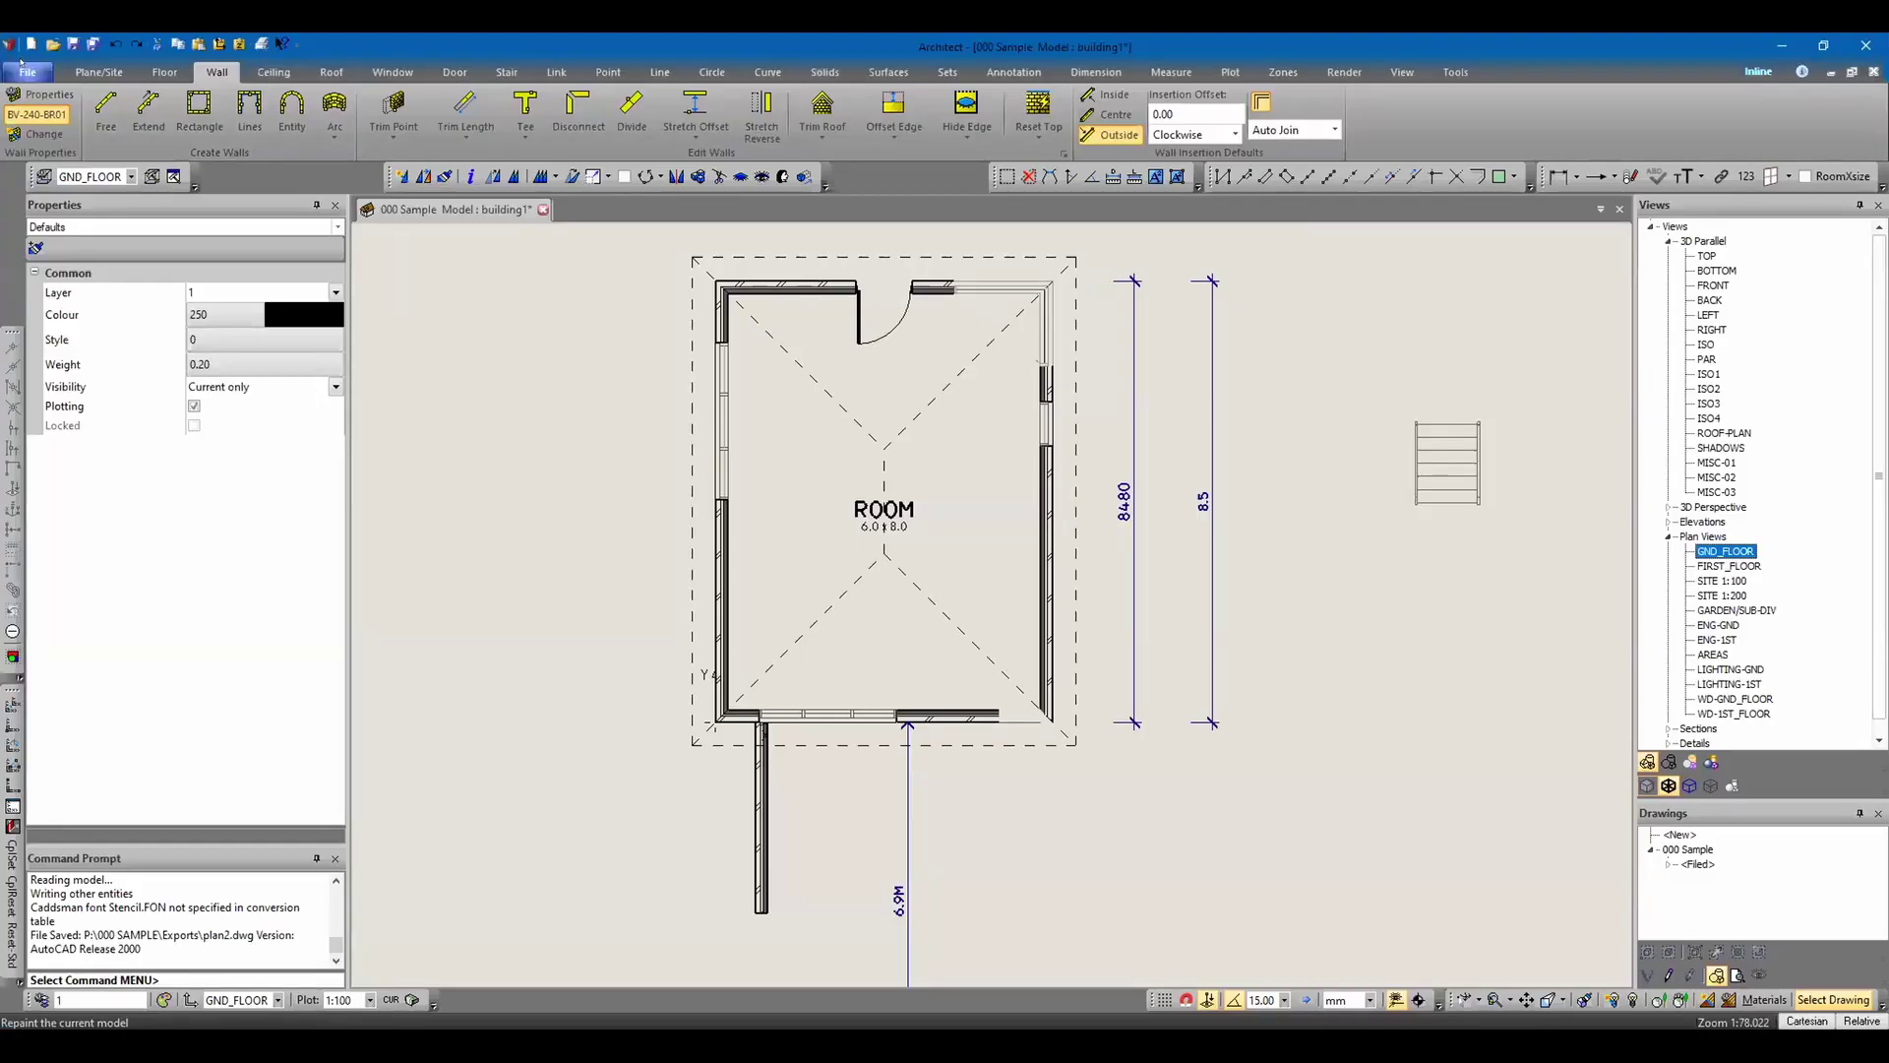
# - Switch to Architect and start a DWG/DXF export of the GND_FLOOR view, replacing the existing plan2.dwg
pyautogui.click(27, 72)
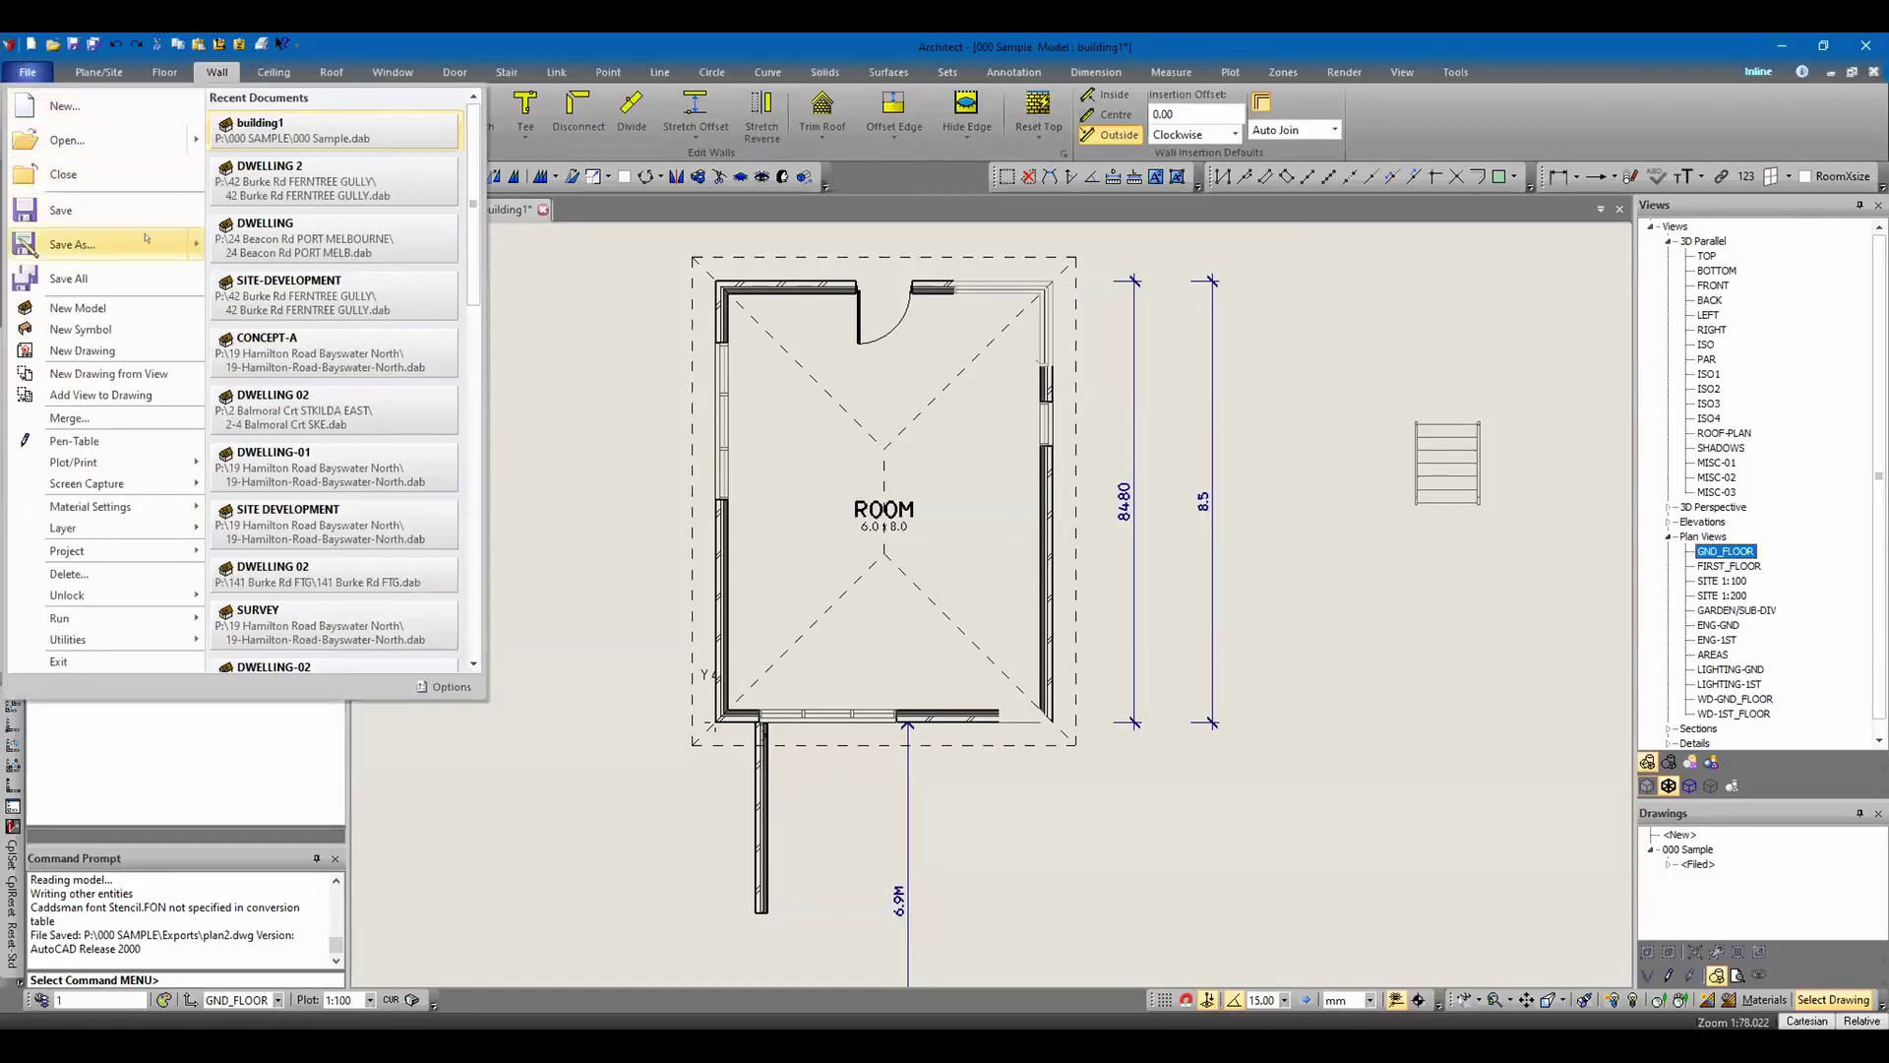
pyautogui.moveTo(190, 239)
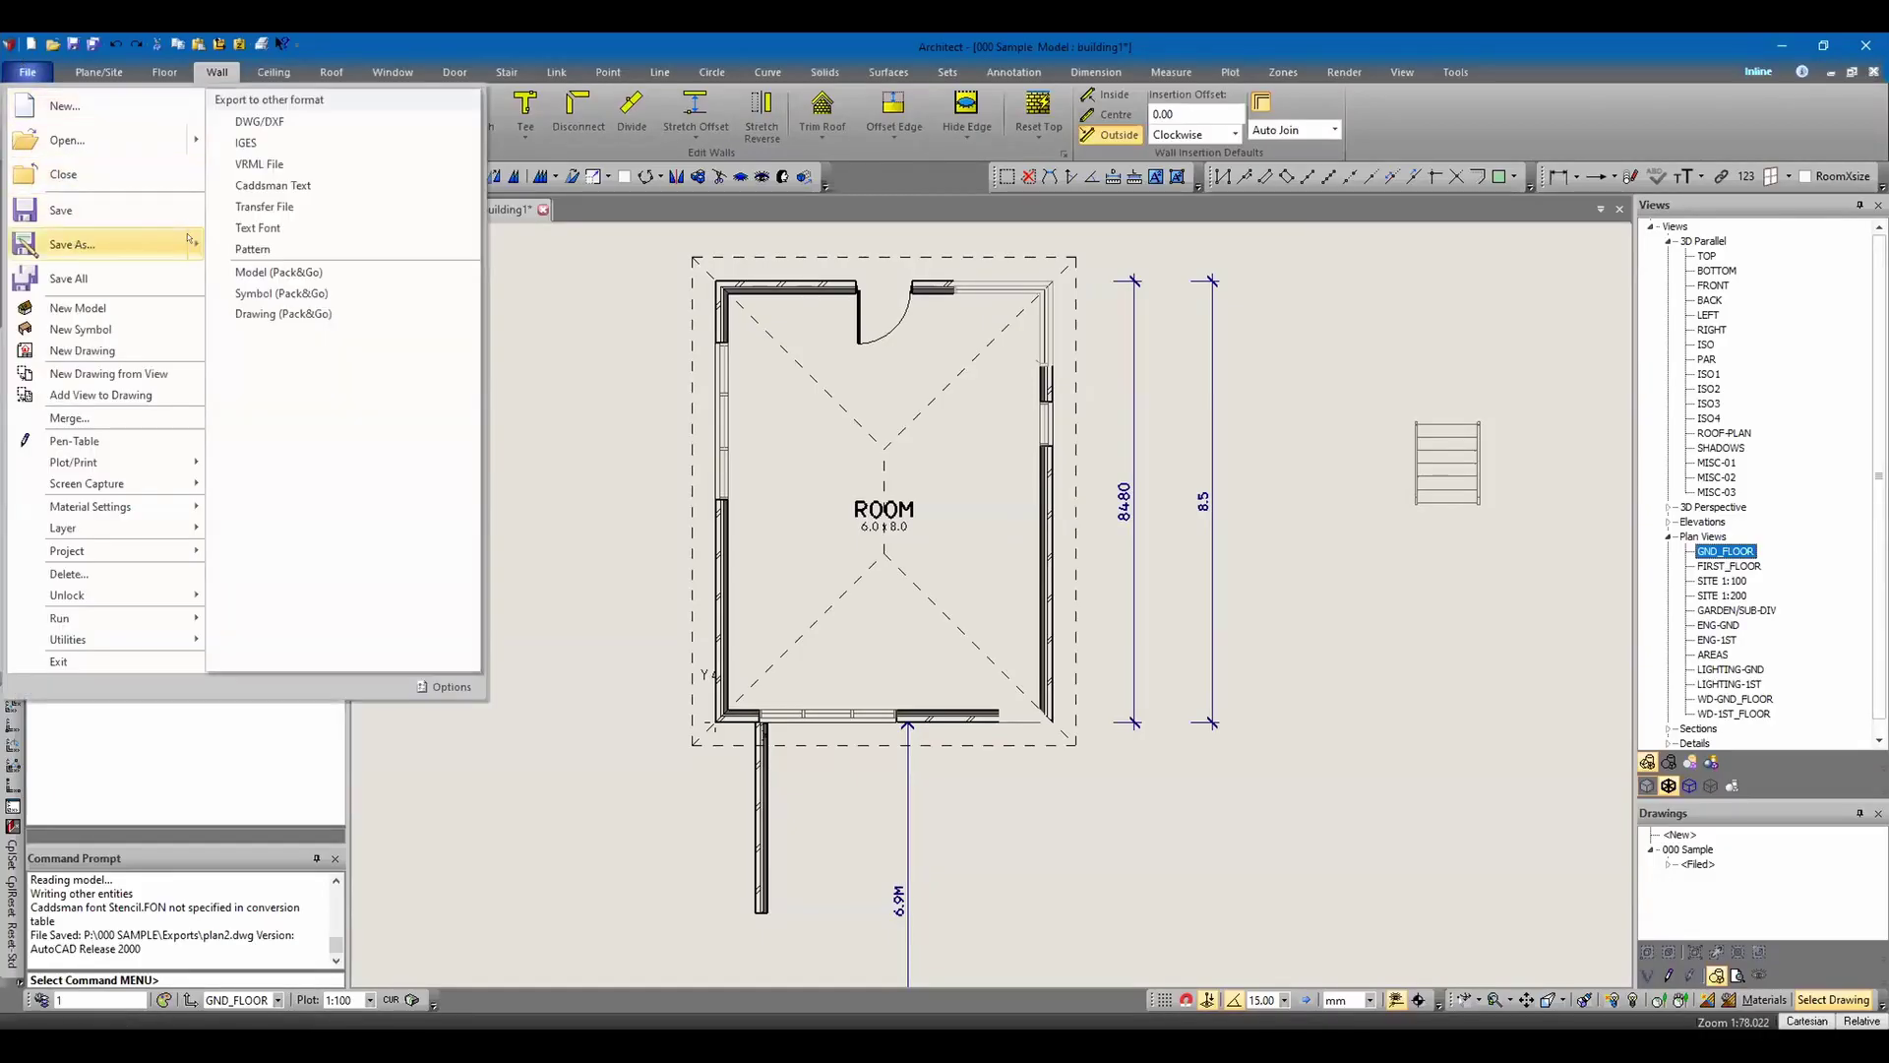
pyautogui.click(274, 120)
pyautogui.click(598, 262)
pyautogui.click(1078, 634)
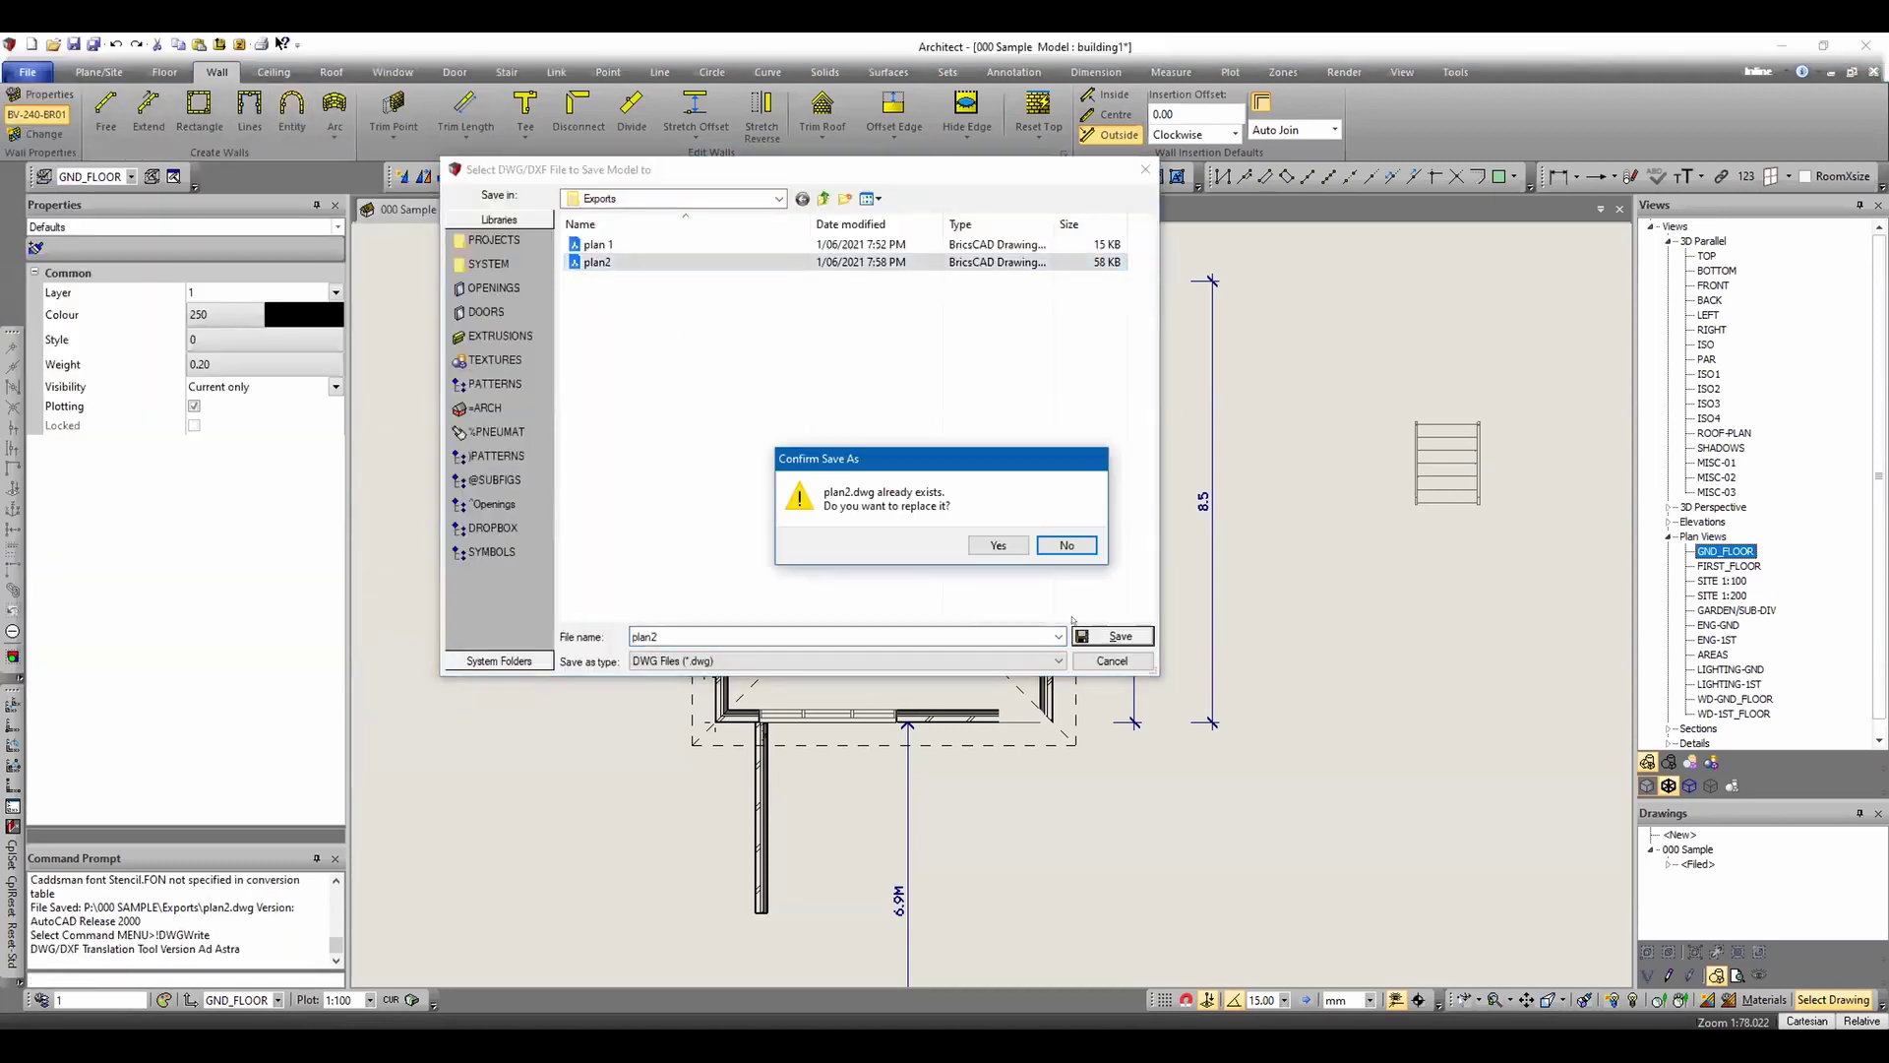
pyautogui.click(998, 545)
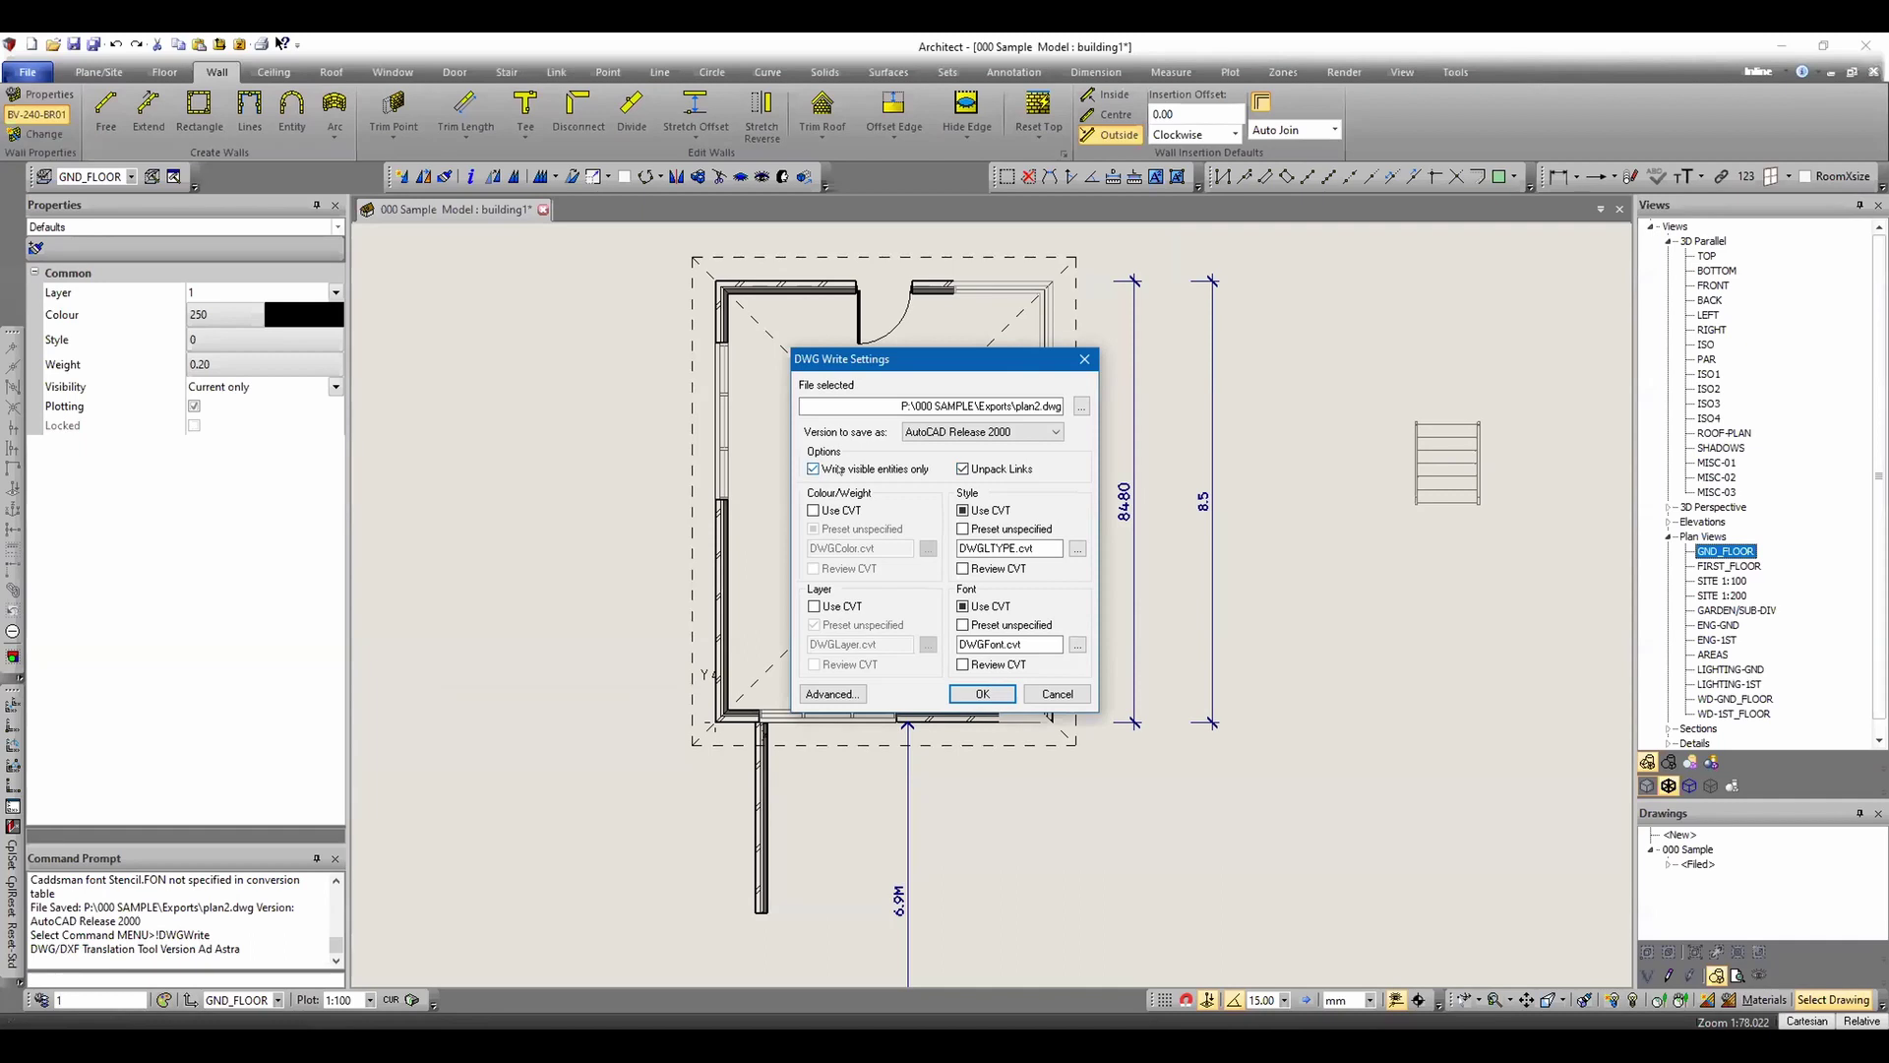
# - Enable Convert planes to wire frame in the advanced write settings, write the DWG file and accept the font conversion table
pyautogui.click(832, 694)
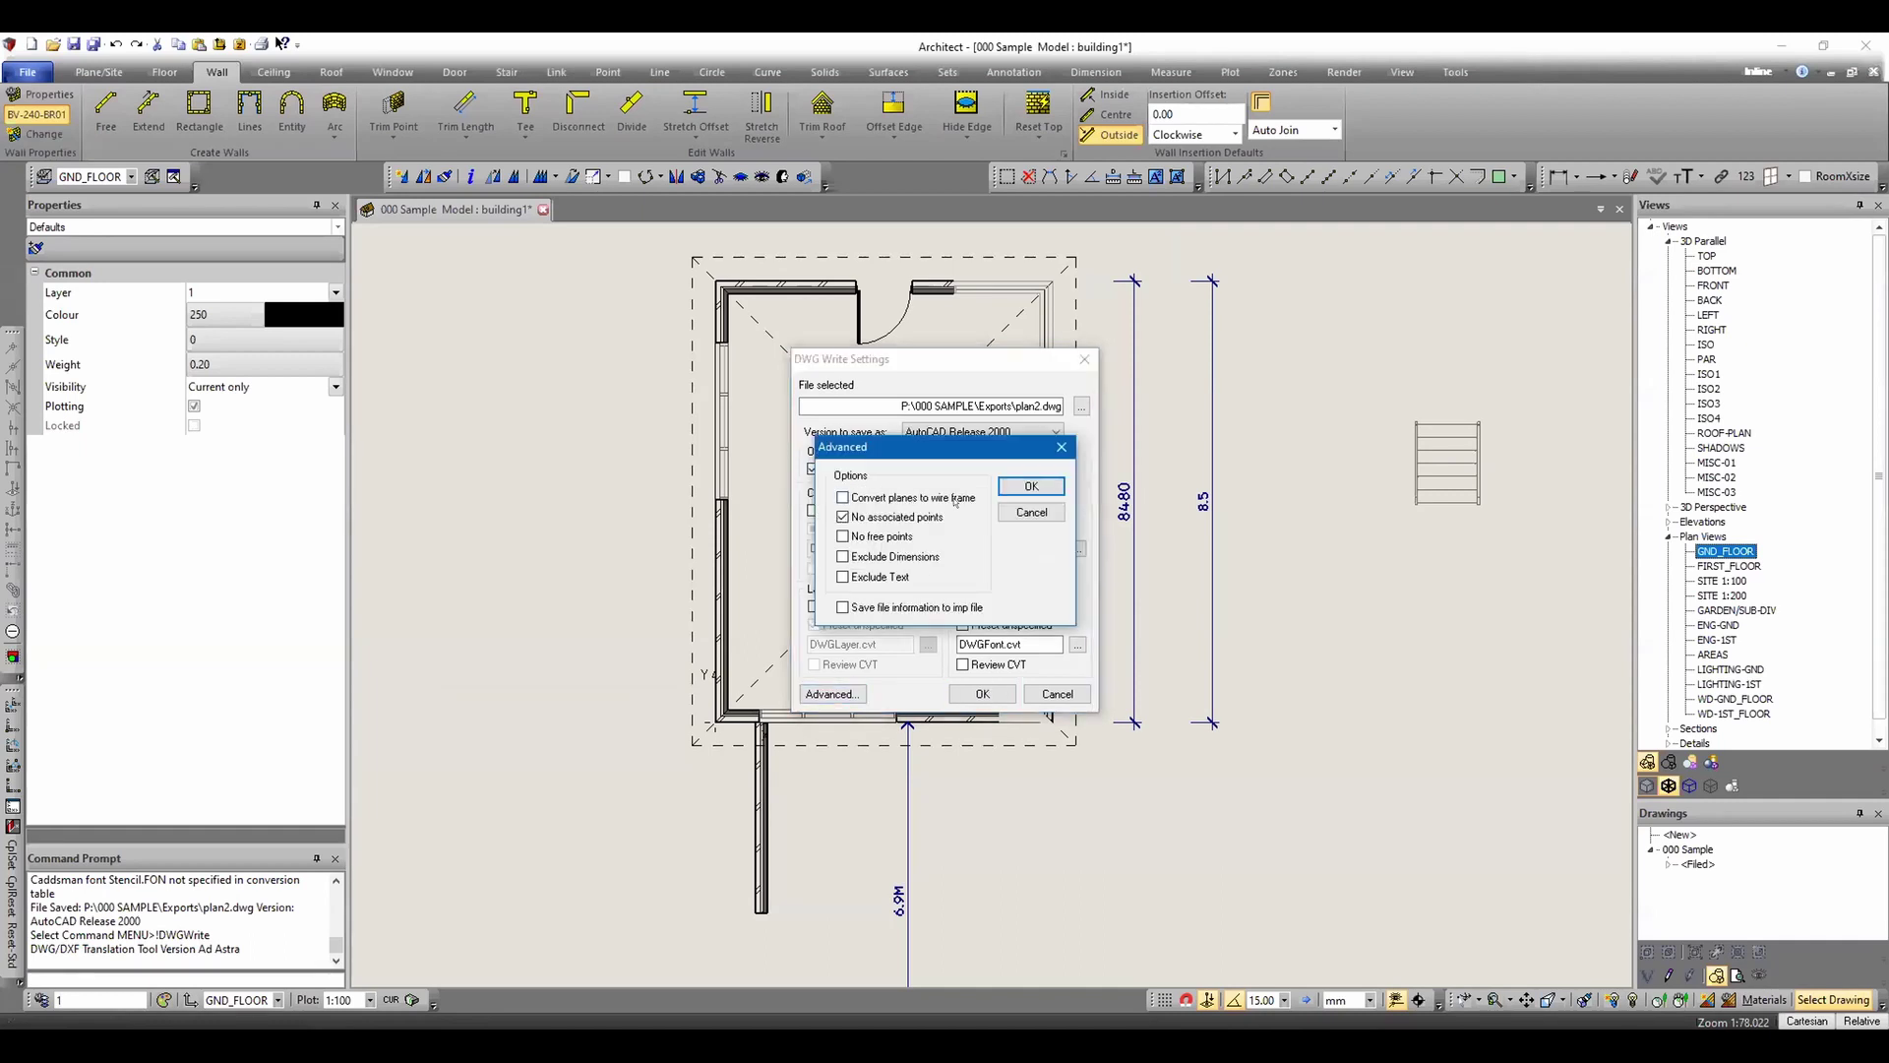
pyautogui.click(844, 498)
pyautogui.click(1028, 484)
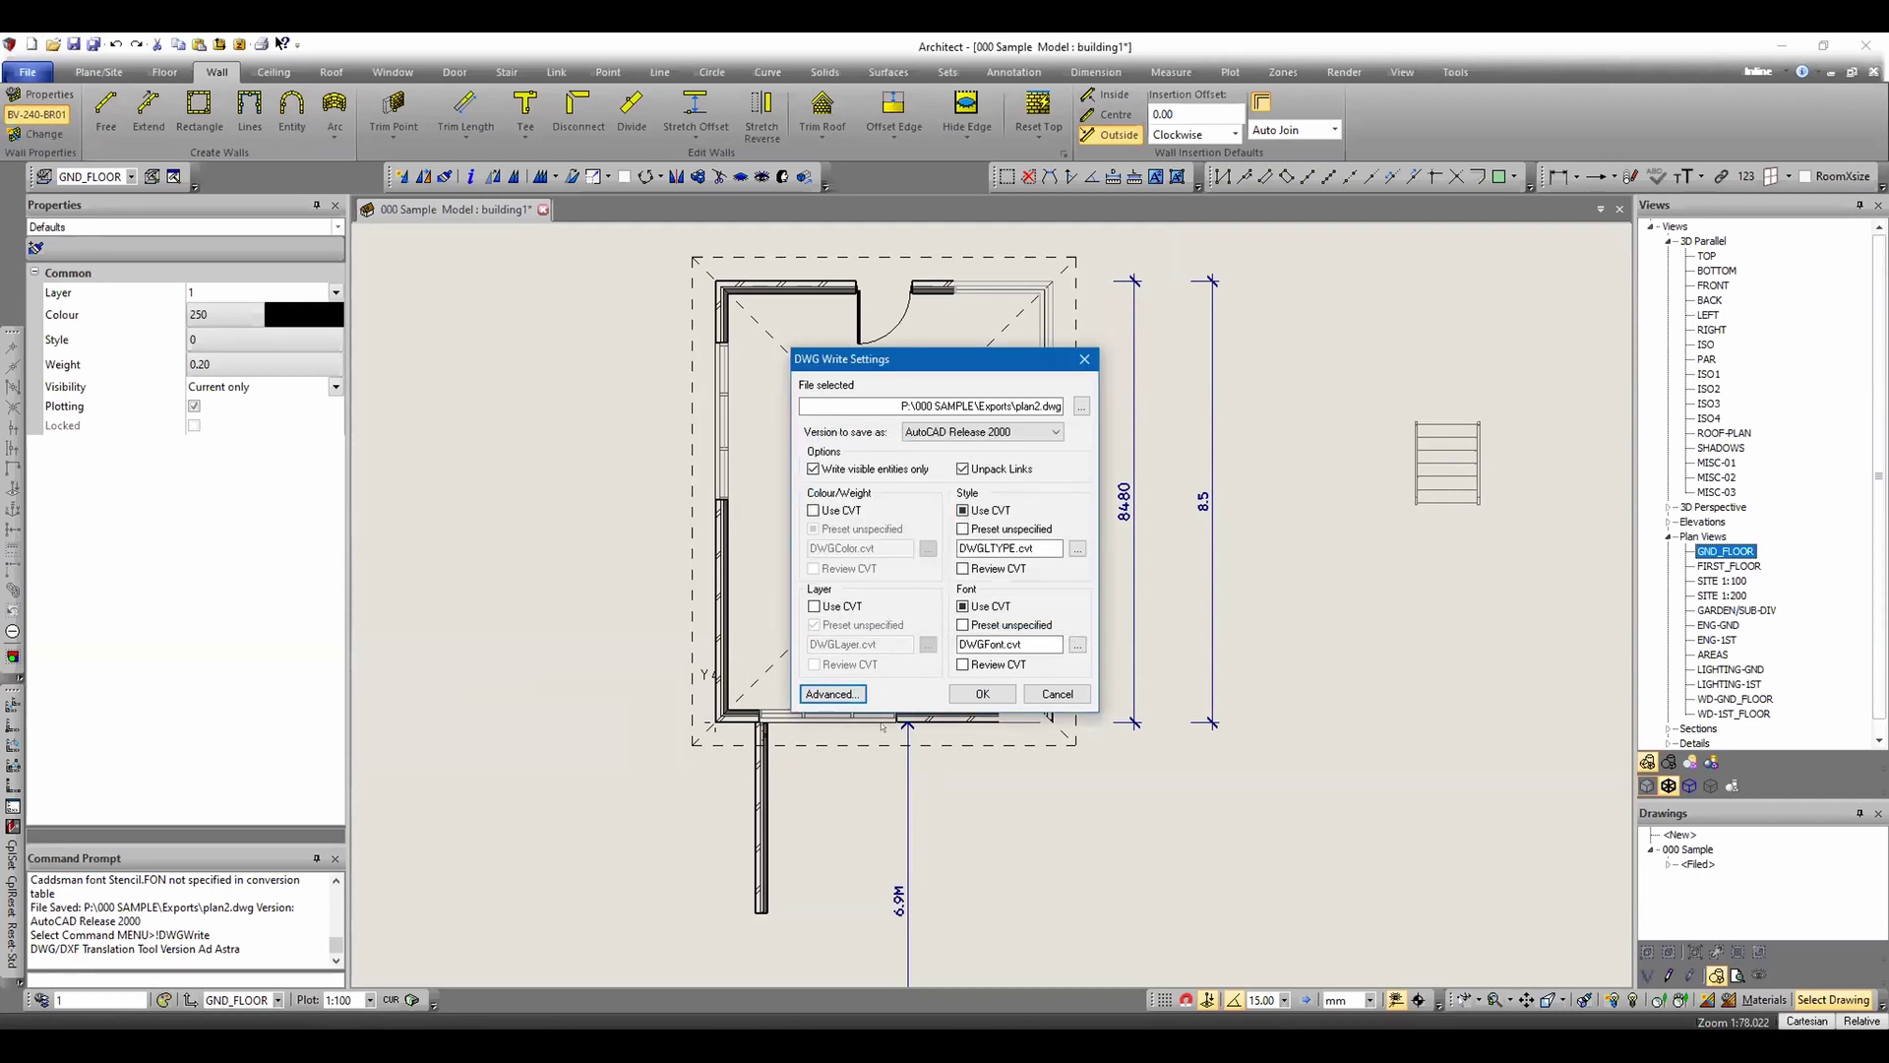
pyautogui.click(968, 694)
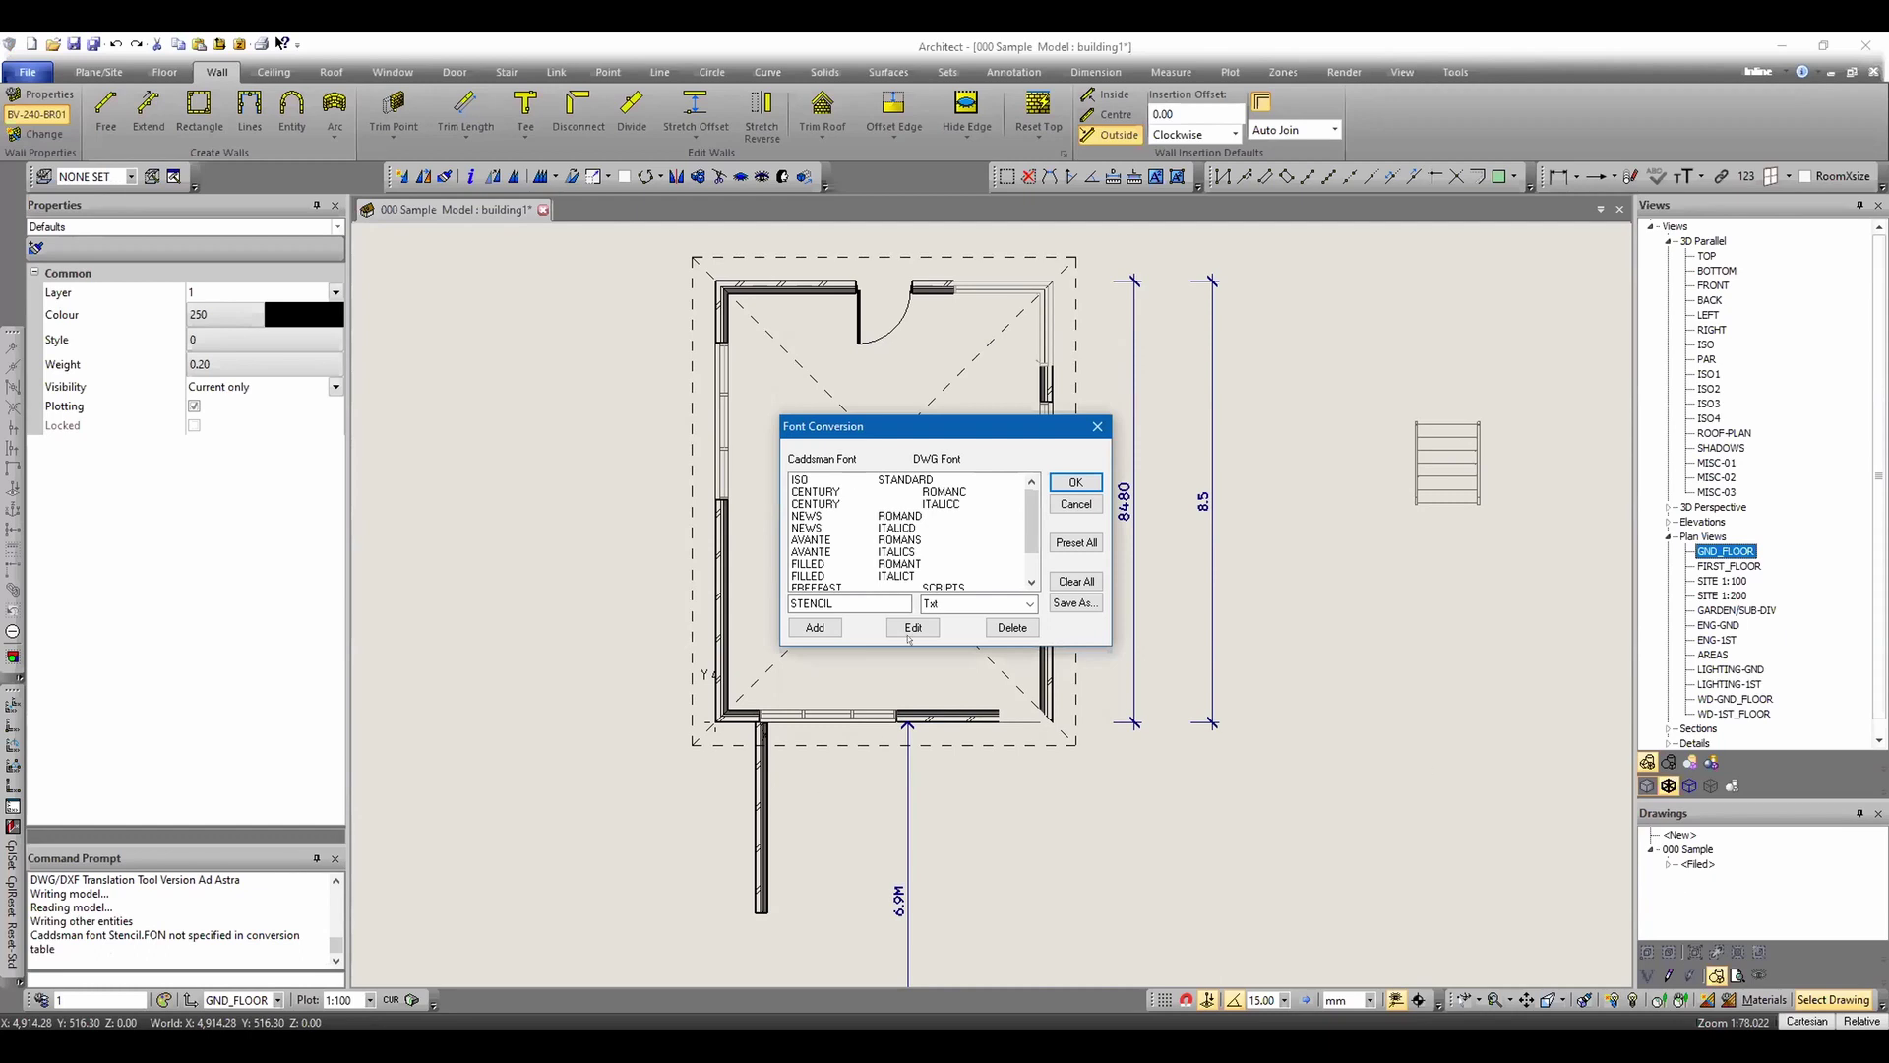
pyautogui.click(1075, 482)
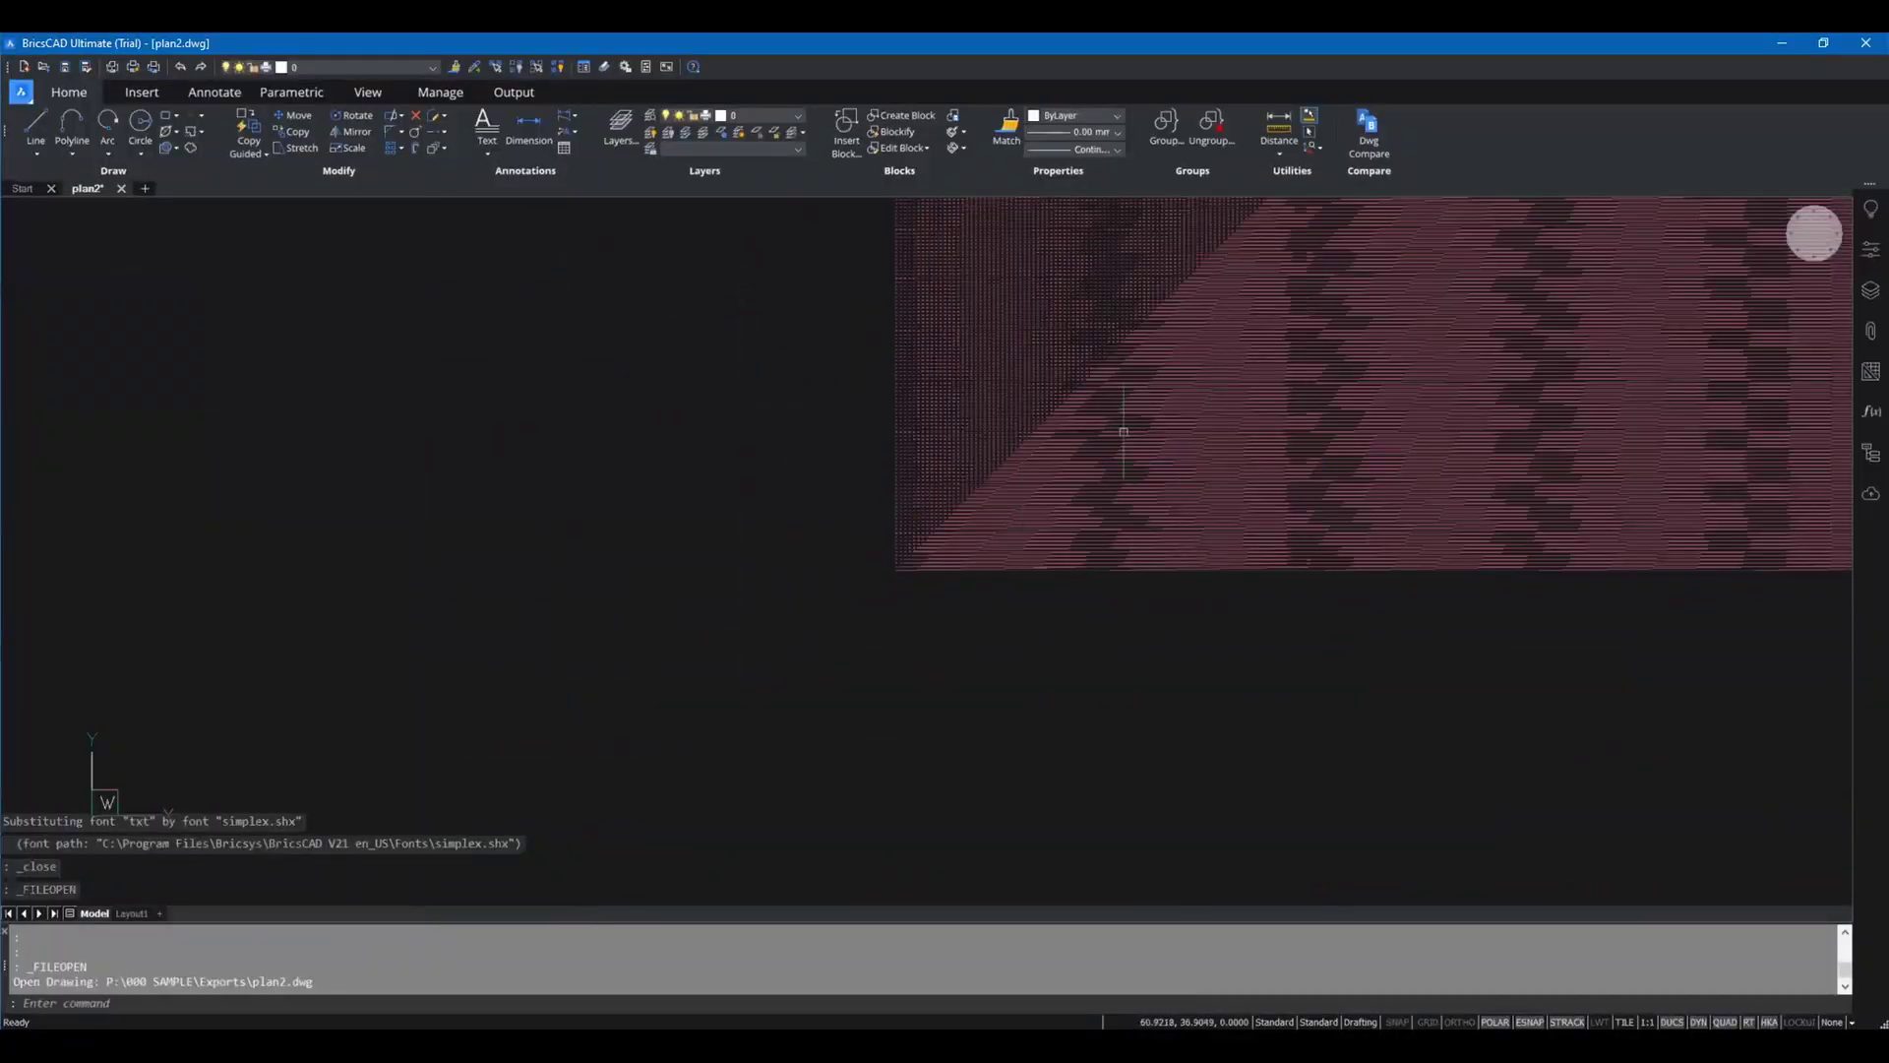
# - Examine the slatted object and the upper-left wall corner of the re-exported plan2.dwg in BricsCAD
pyautogui.scroll(-10, 1123, 431)
pyautogui.scroll(6, 787, 465)
pyautogui.moveTo(1245, 401); pyautogui.dragTo(1090, 409)
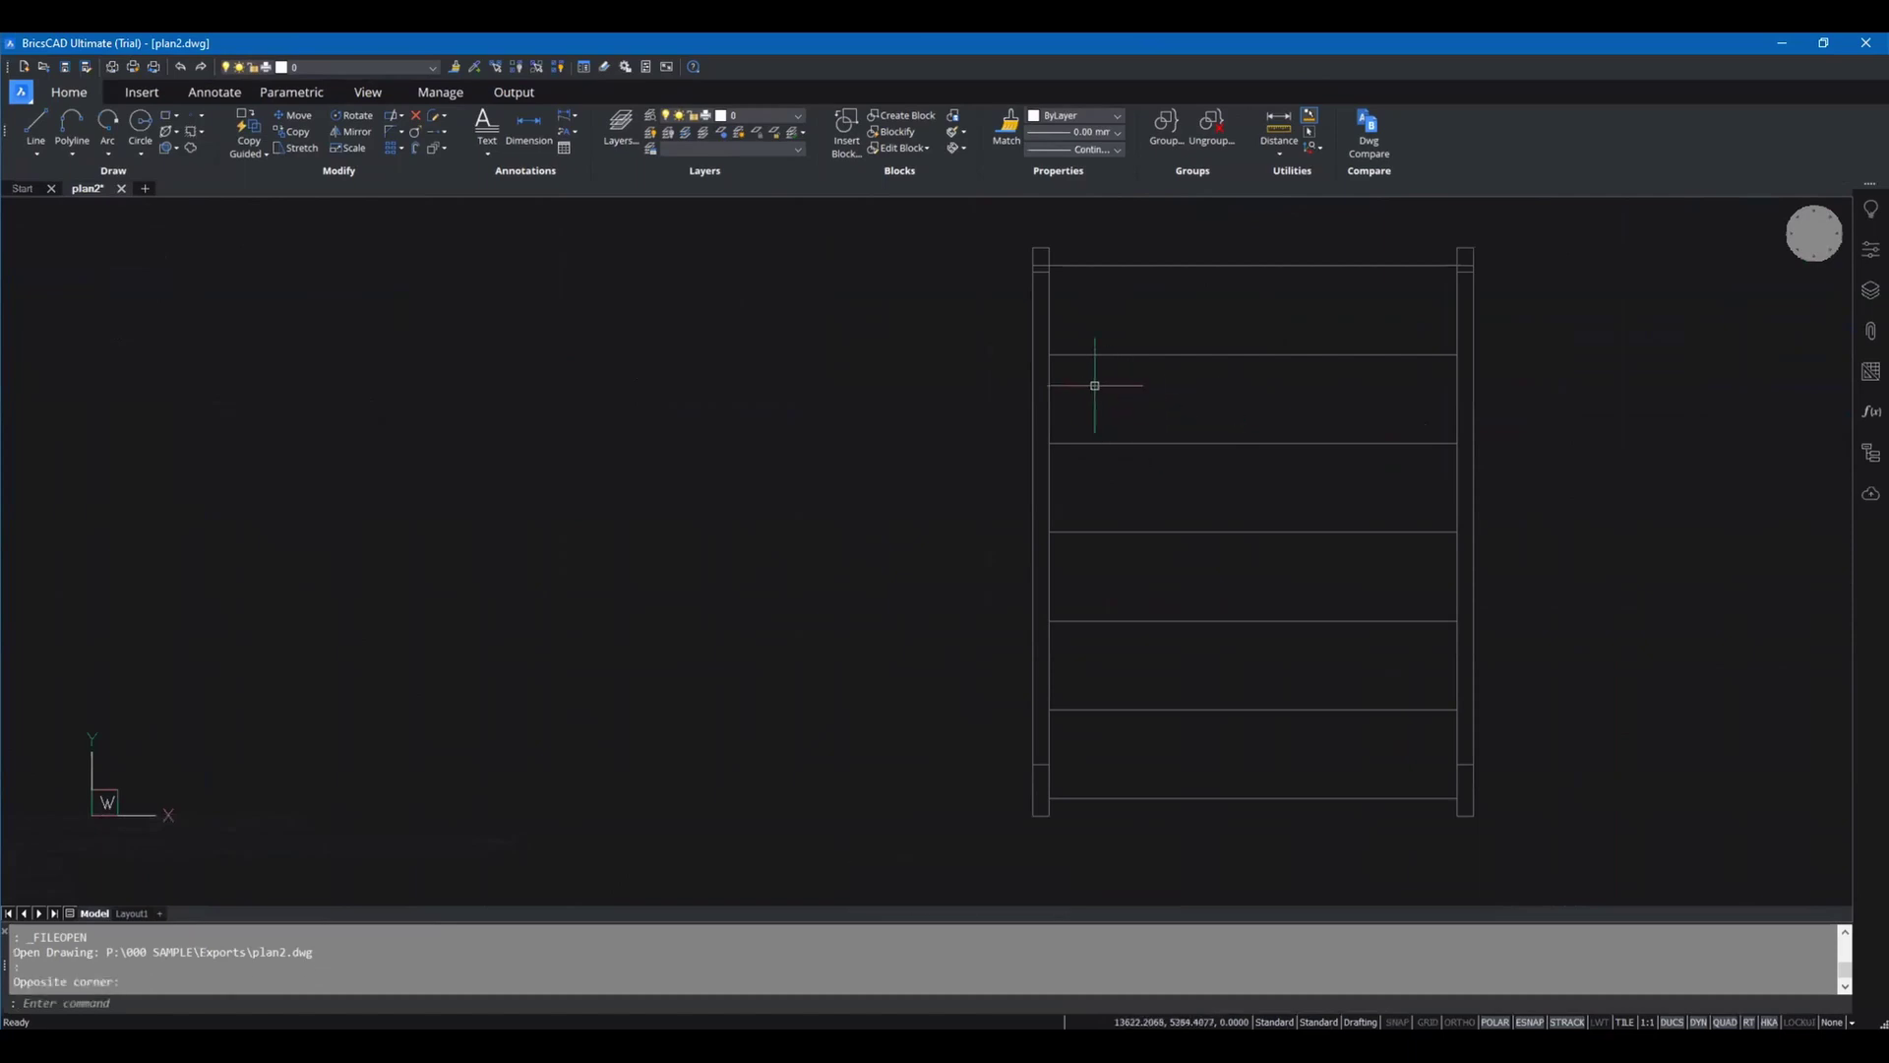
pyautogui.scroll(-8, 1224, 380)
pyautogui.scroll(8, 736, 301)
pyautogui.scroll(-2, 1033, 536)
pyautogui.scroll(1, 987, 385)
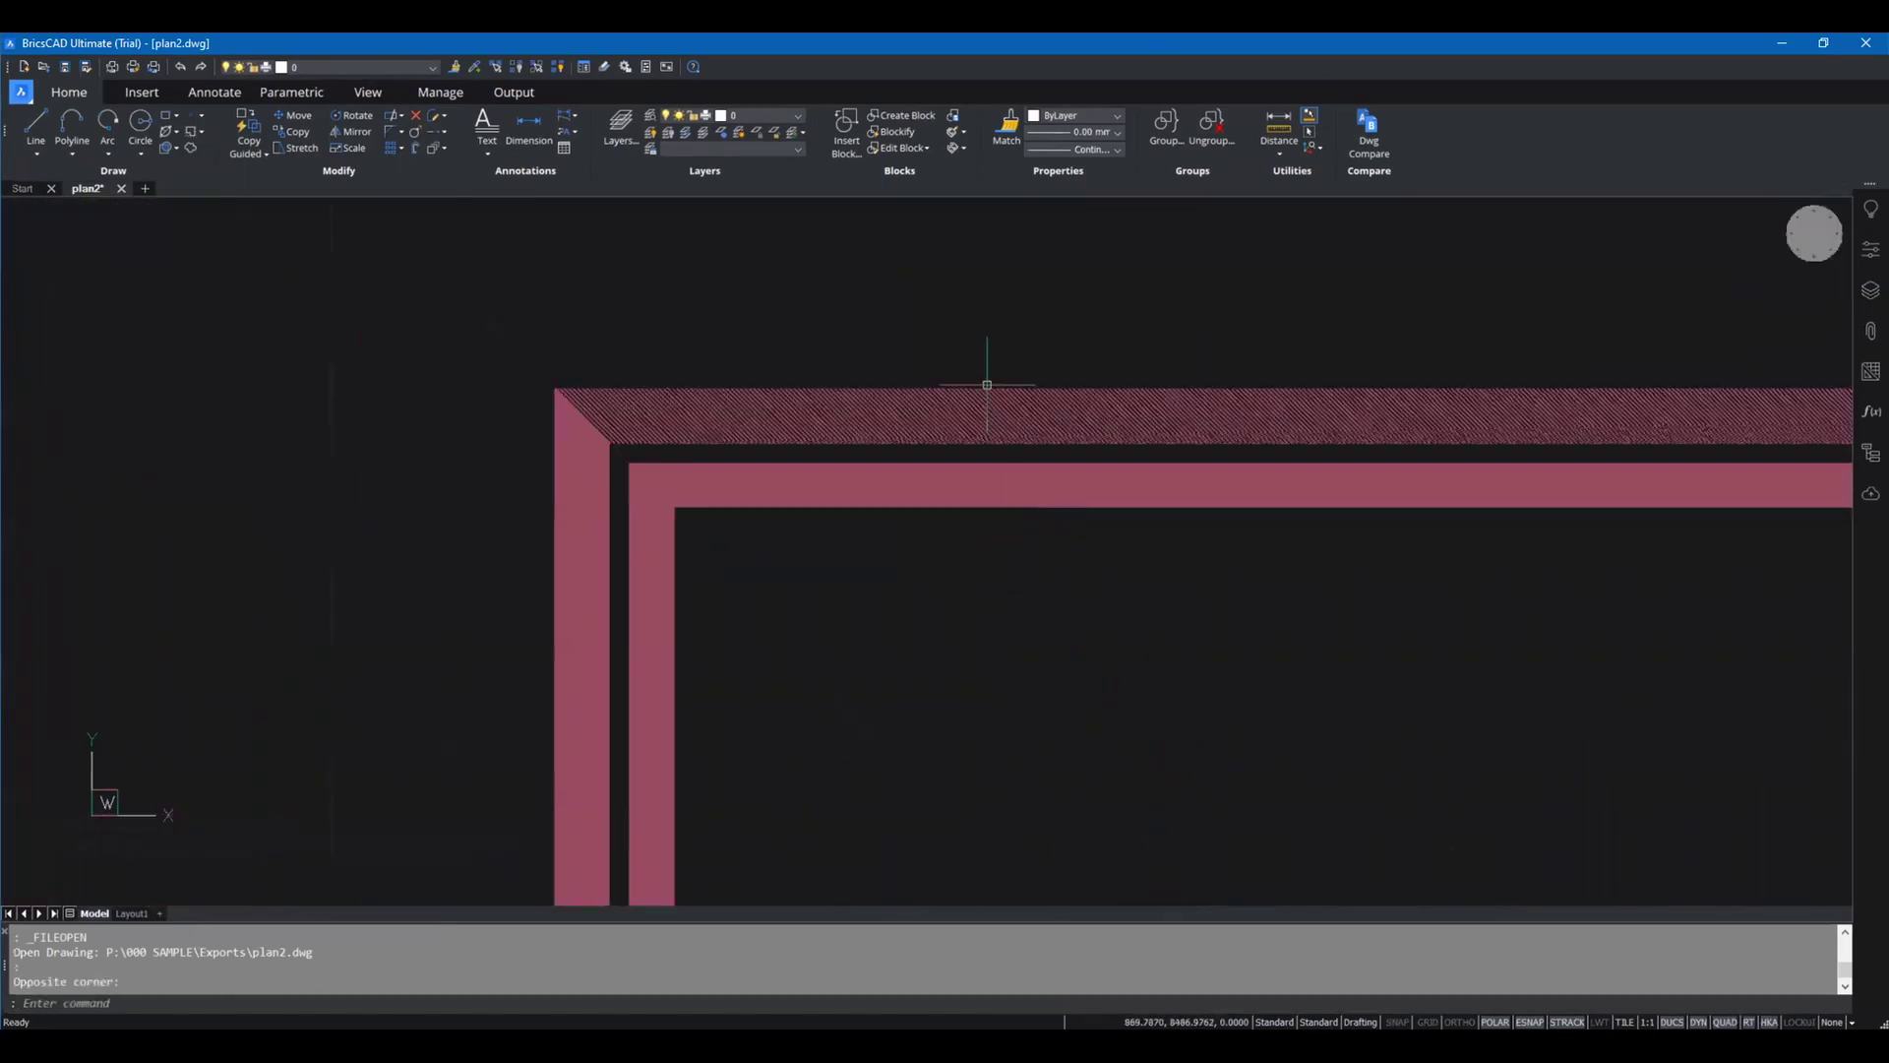
# - Move the upper wall's outer hatch above its outline and check its hatch properties up close
pyautogui.click(962, 417)
pyautogui.moveTo(941, 421); pyautogui.dragTo(944, 266)
pyautogui.press('Escape')
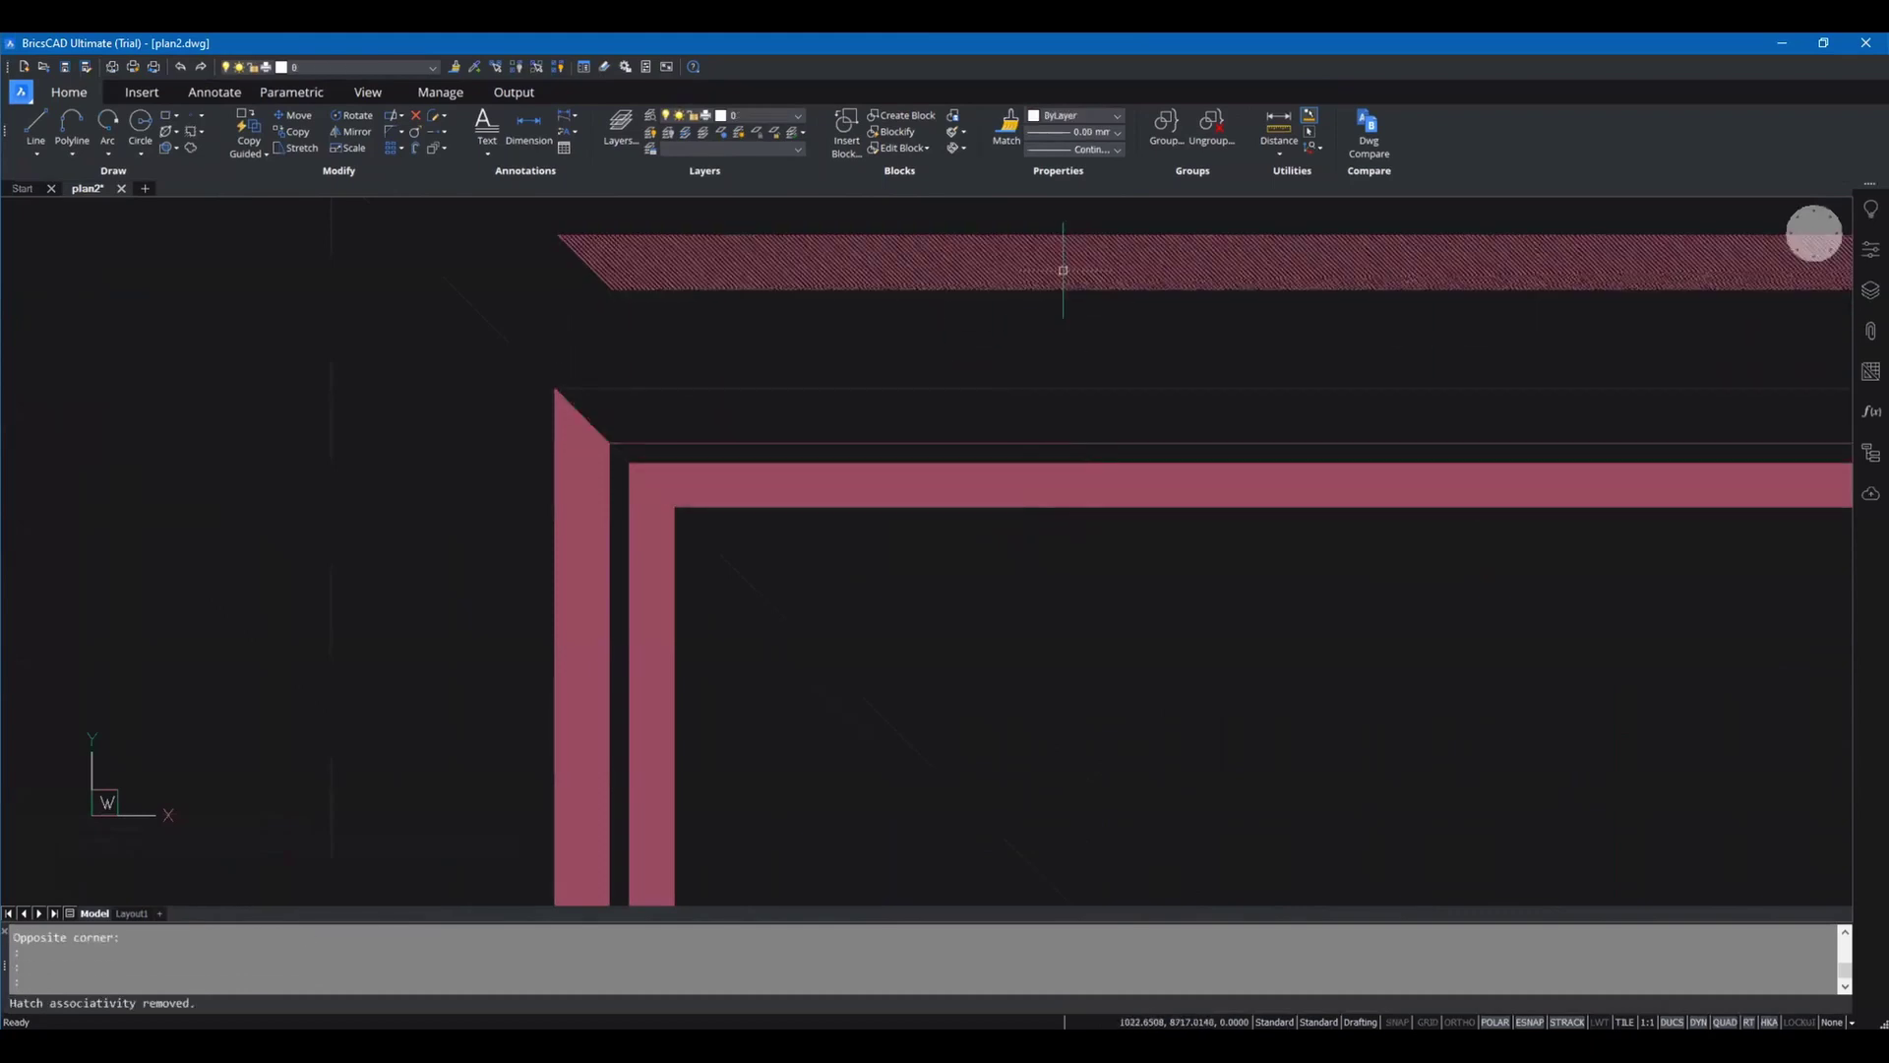
pyautogui.click(1013, 266)
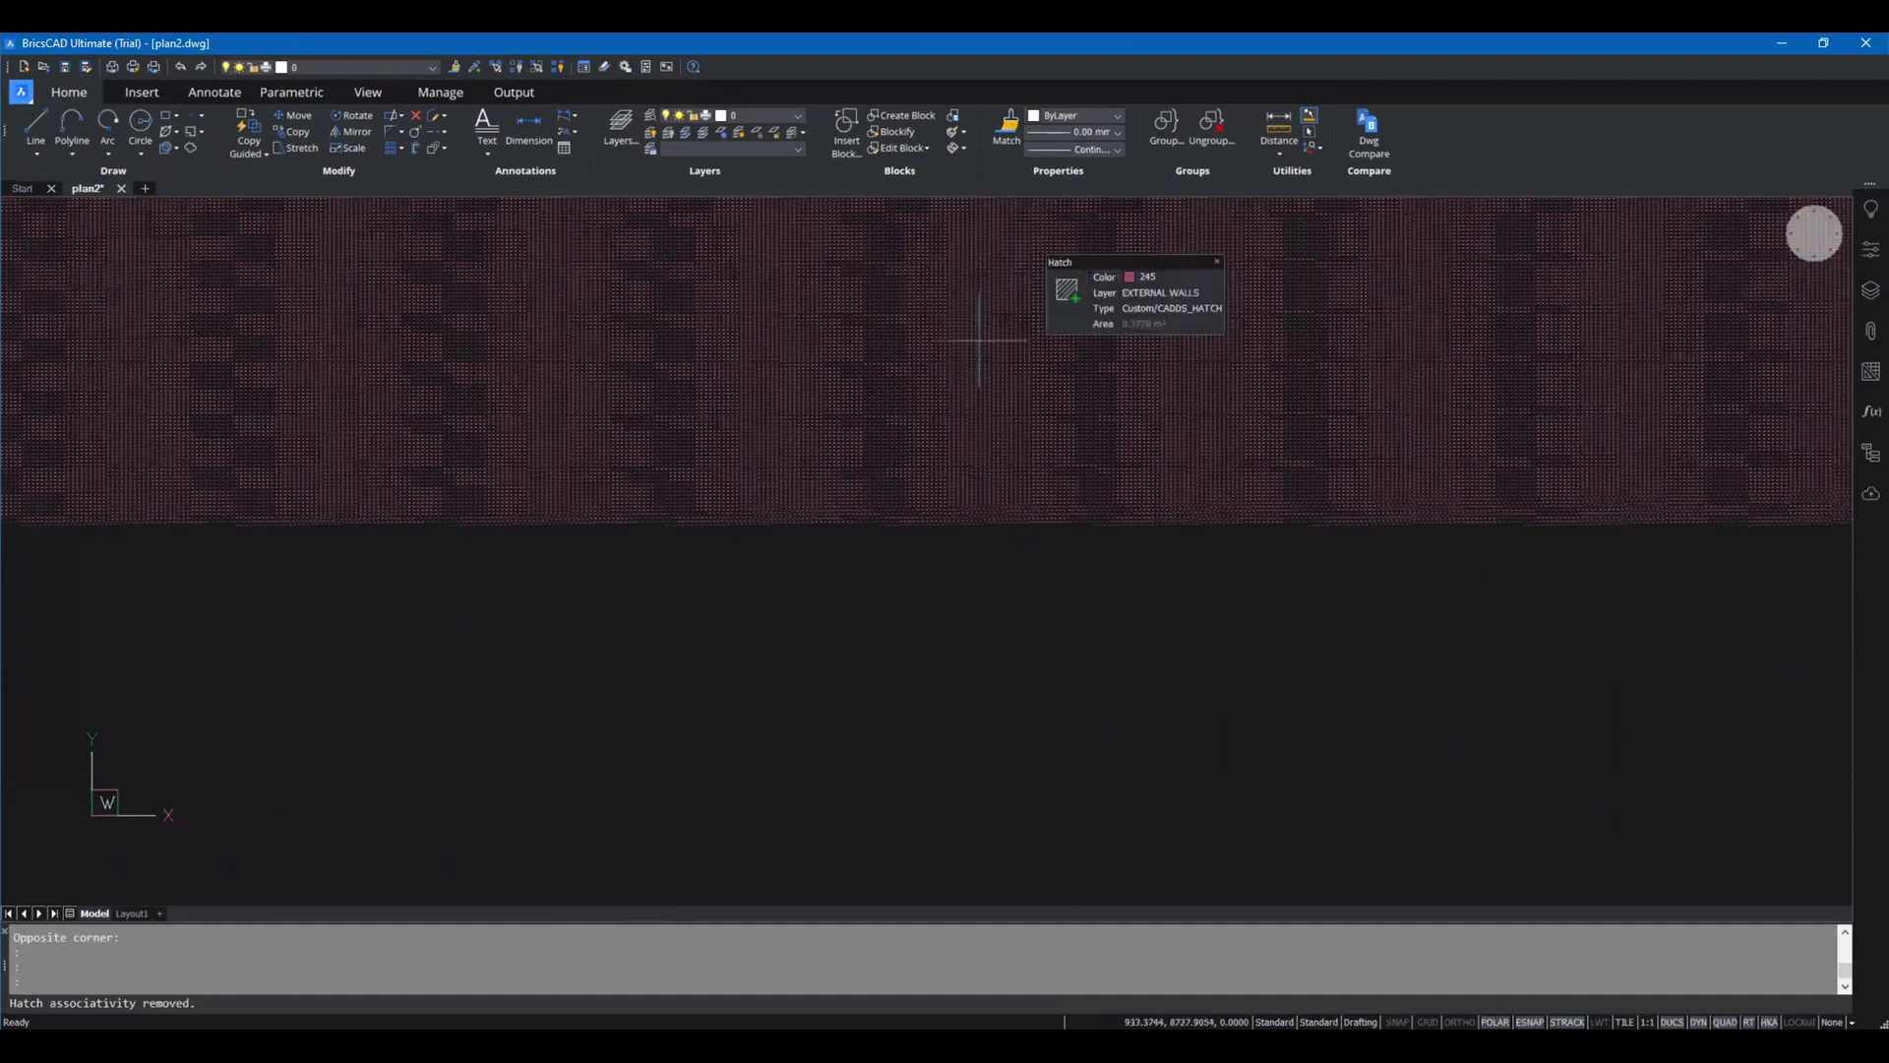
pyautogui.press('Escape')
pyautogui.scroll(-2, 866, 354)
pyautogui.scroll(2, 894, 358)
# - Undo the view changes and the move of the upper wall's outer hatch
pyautogui.hotkey('ctrl', 'z')
pyautogui.hotkey('ctrl', 'z')
pyautogui.hotkey('ctrl', 'z')
pyautogui.hotkey('ctrl', 'z')
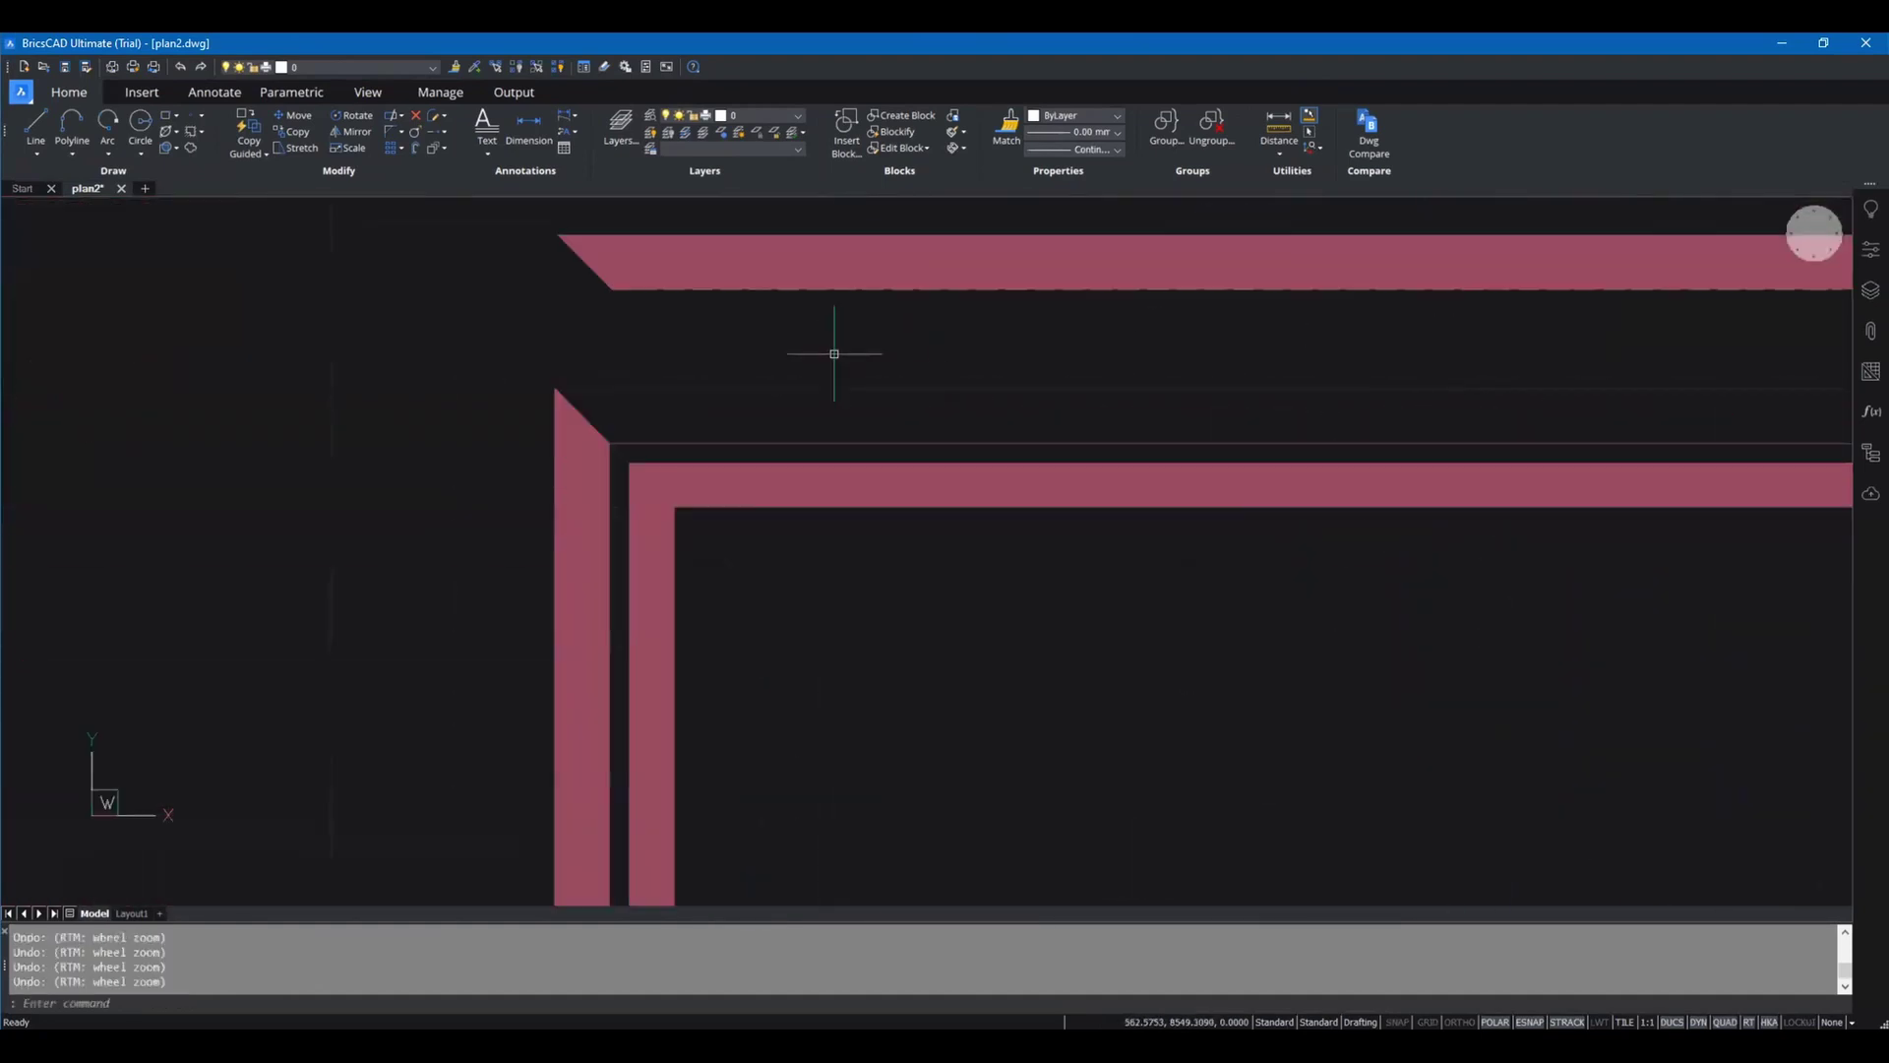
pyautogui.hotkey('ctrl', 'z')
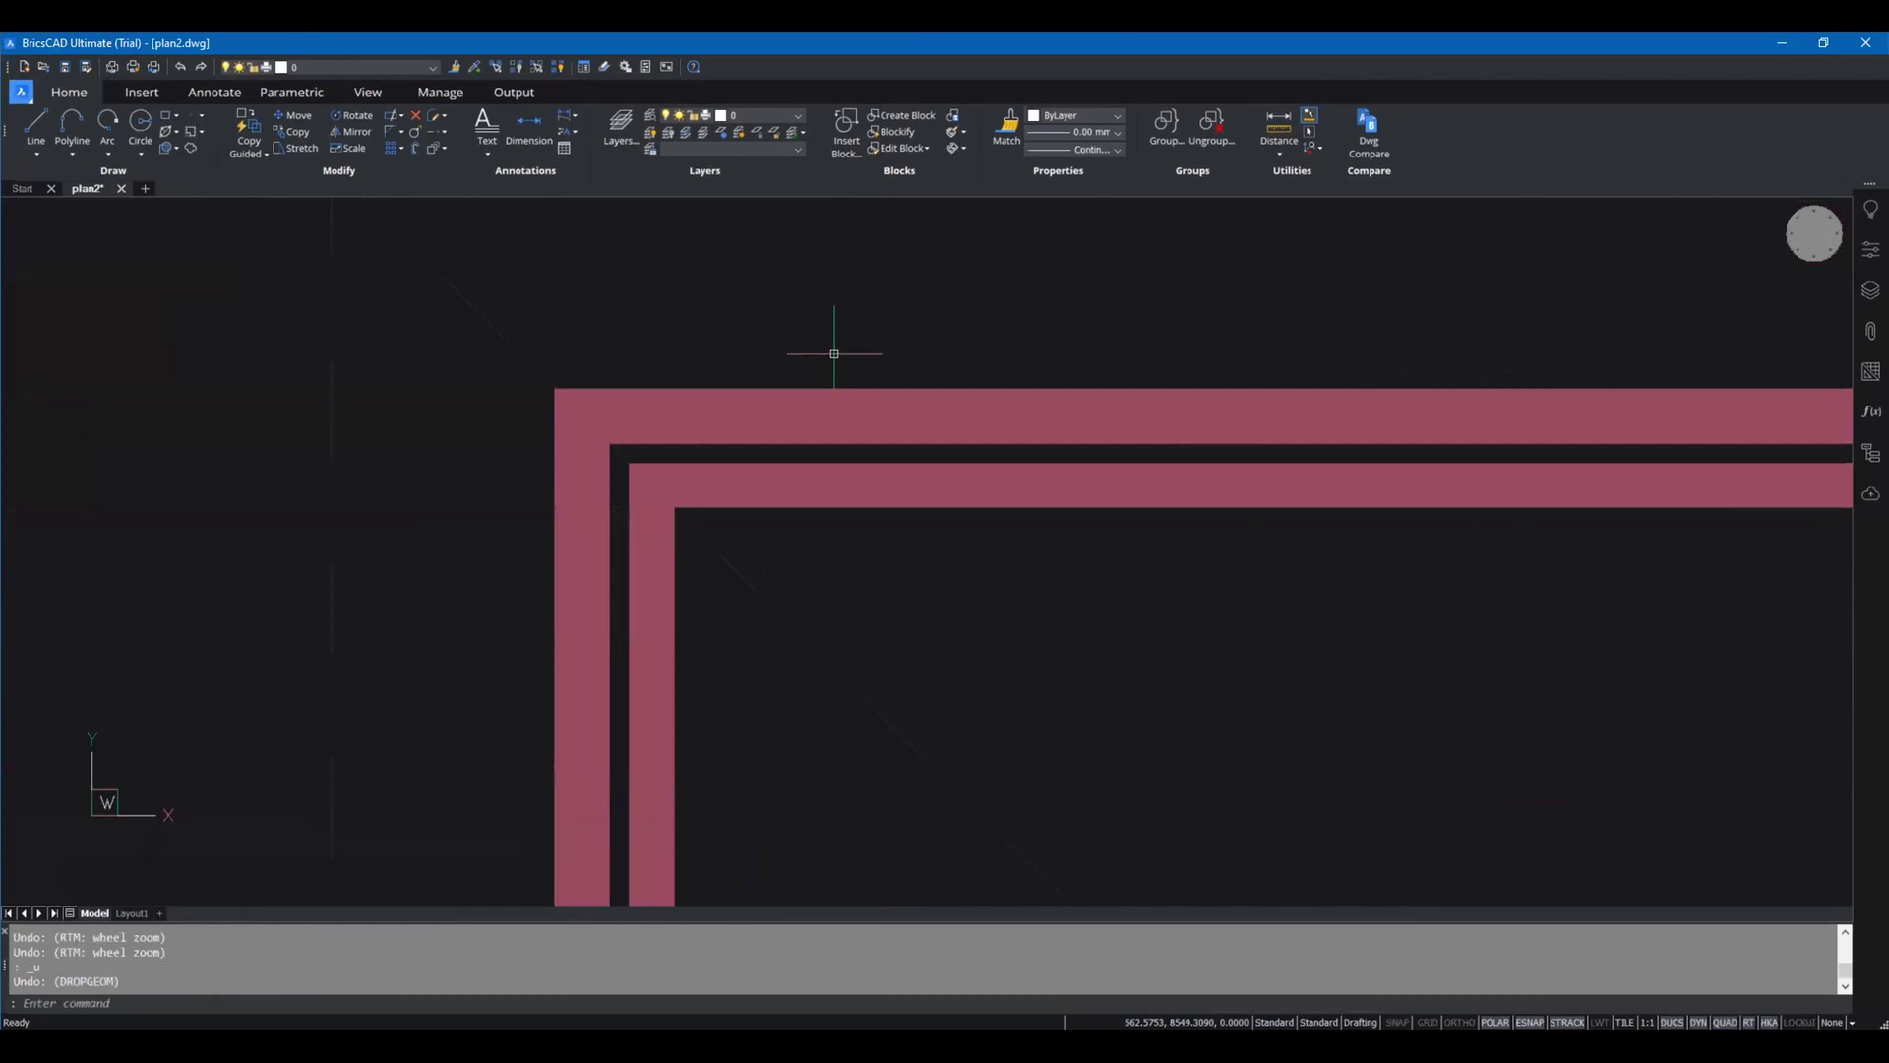
# - Examine the whole exported plan and the lettering of the ROOM label with its 6.0*8.0 size text
pyautogui.scroll(-5, 834, 353)
pyautogui.moveTo(801, 654); pyautogui.dragTo(982, 552, button='middle')
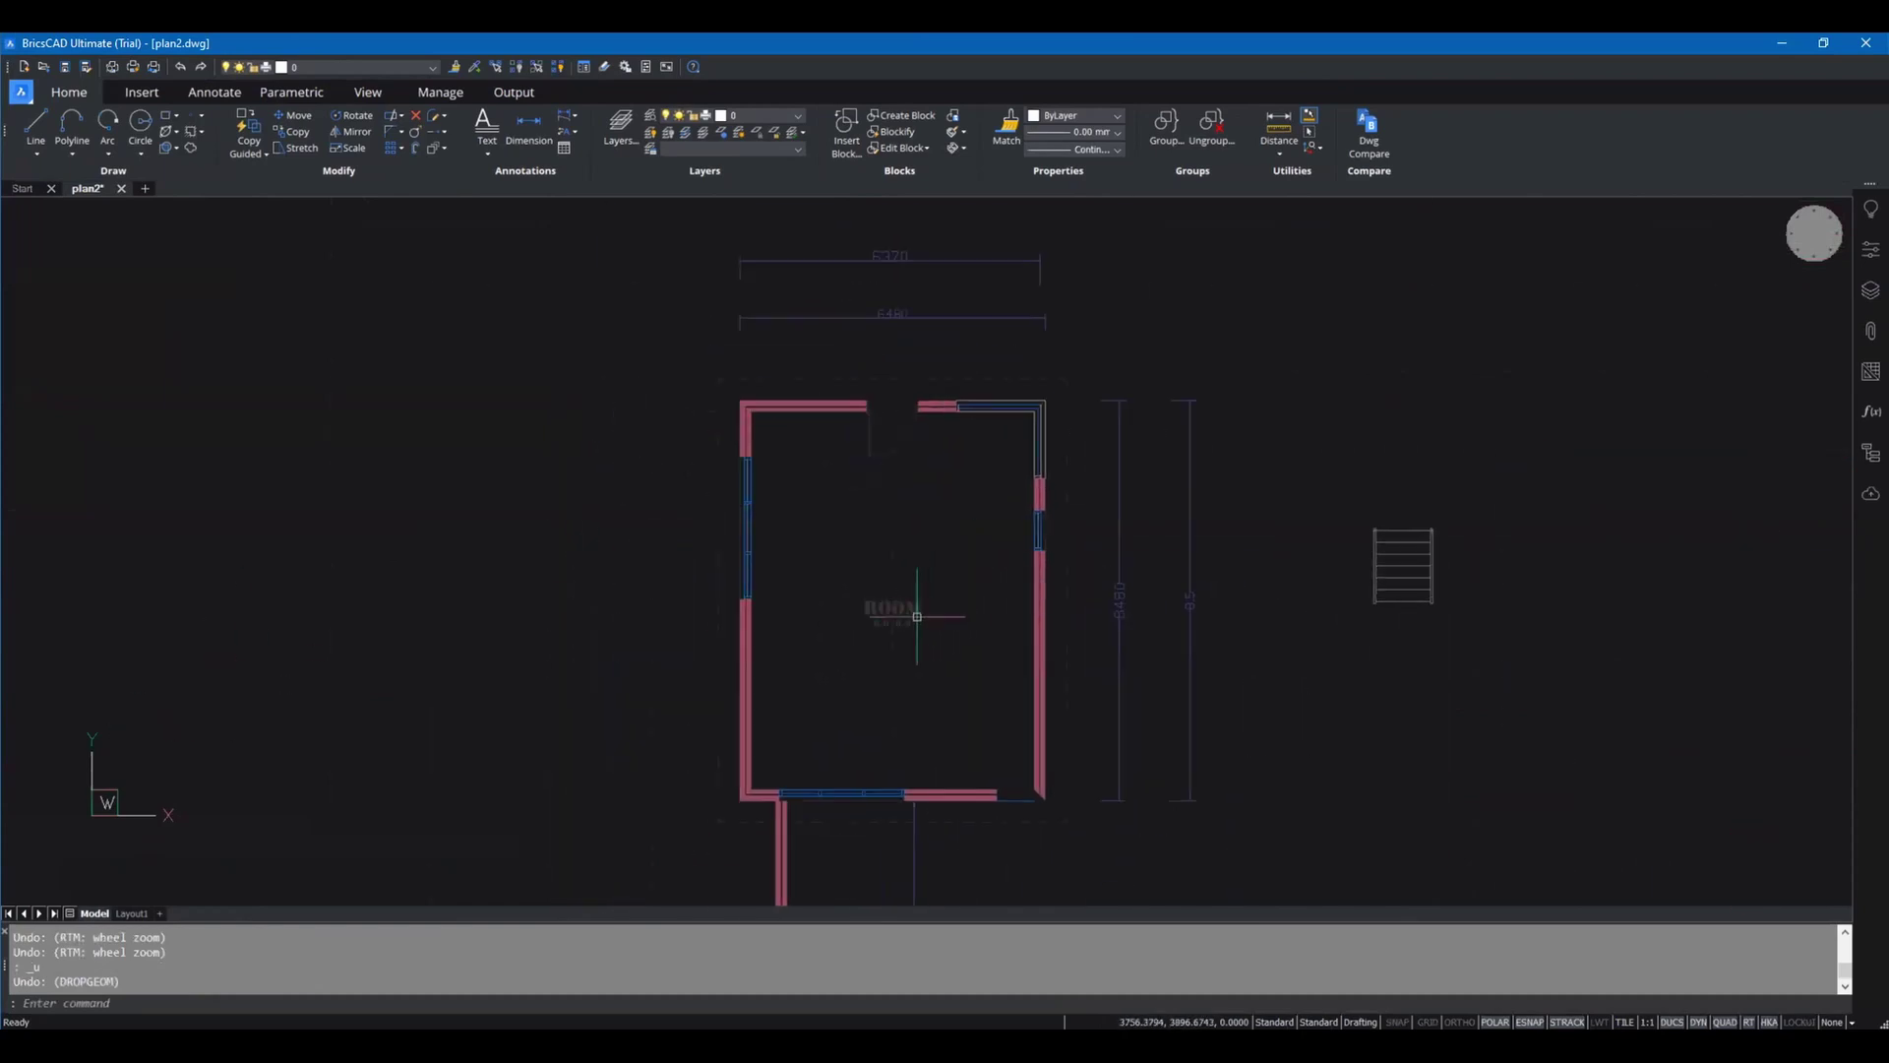
pyautogui.scroll(7, 916, 617)
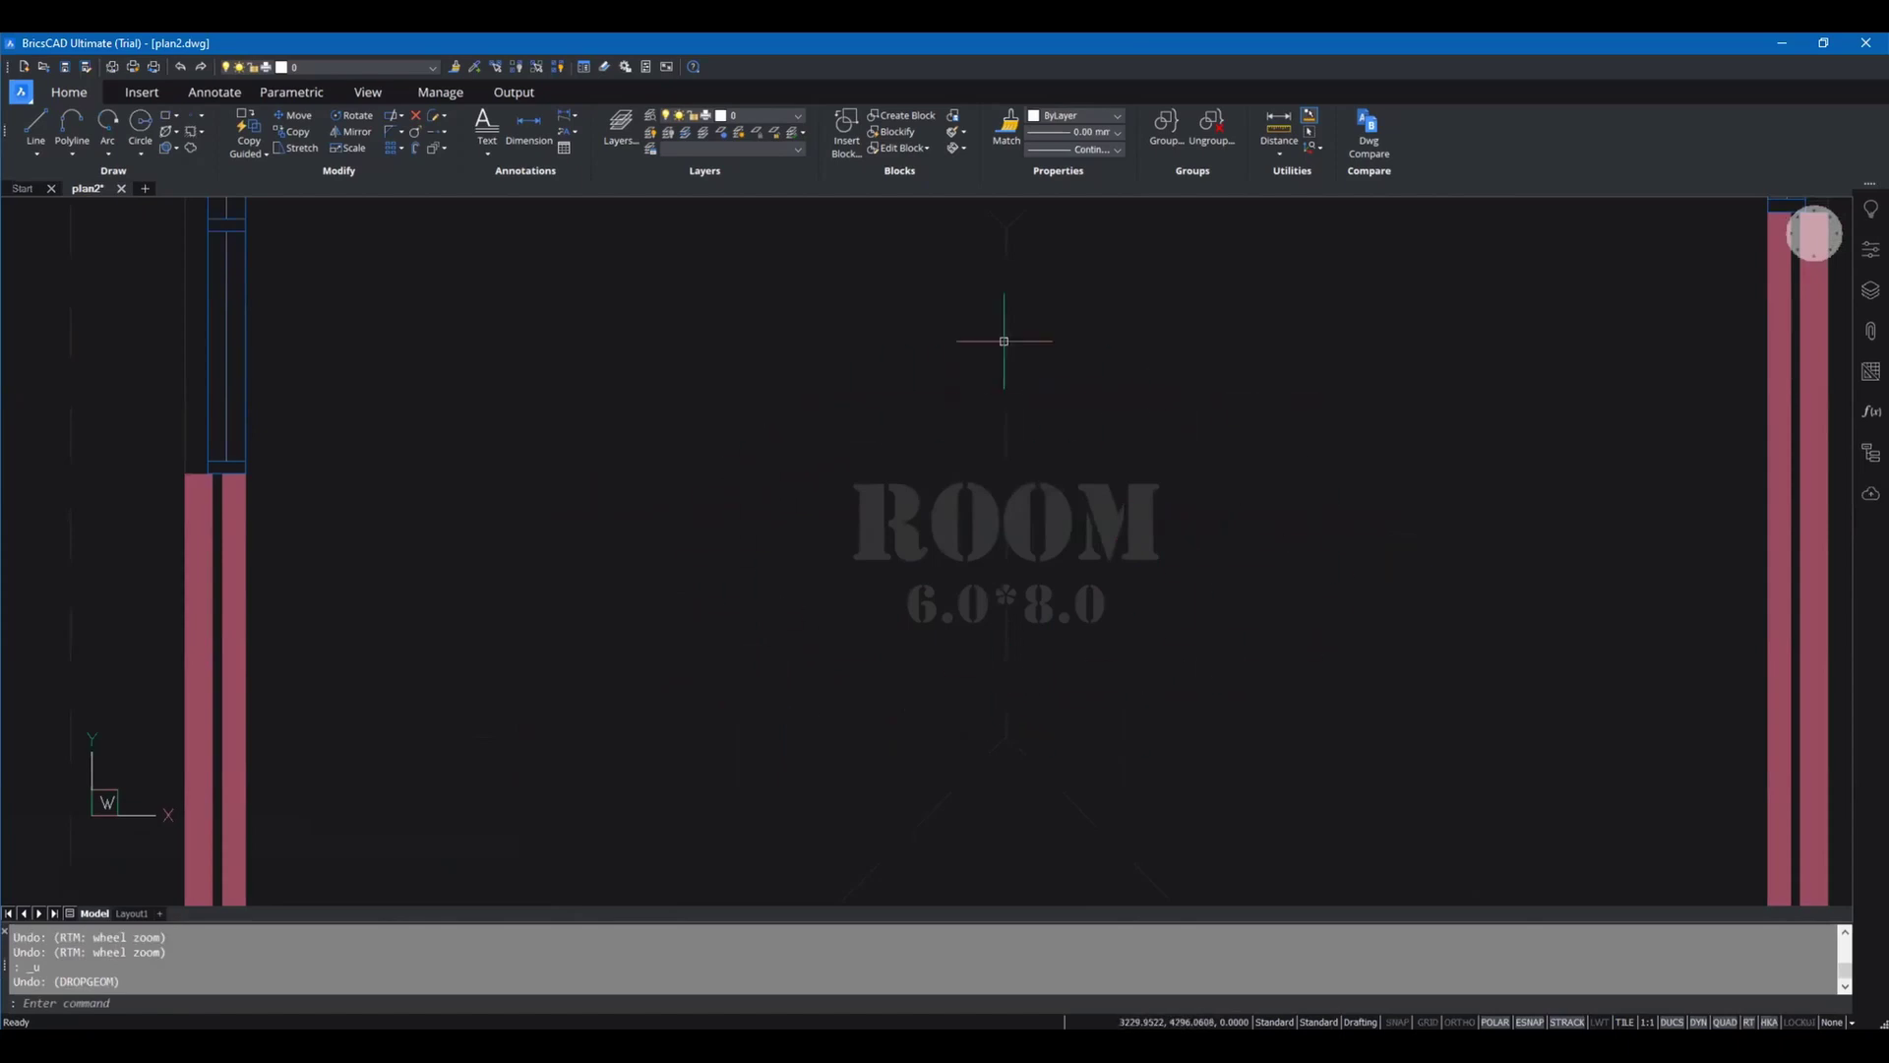
pyautogui.scroll(-5, 925, 570)
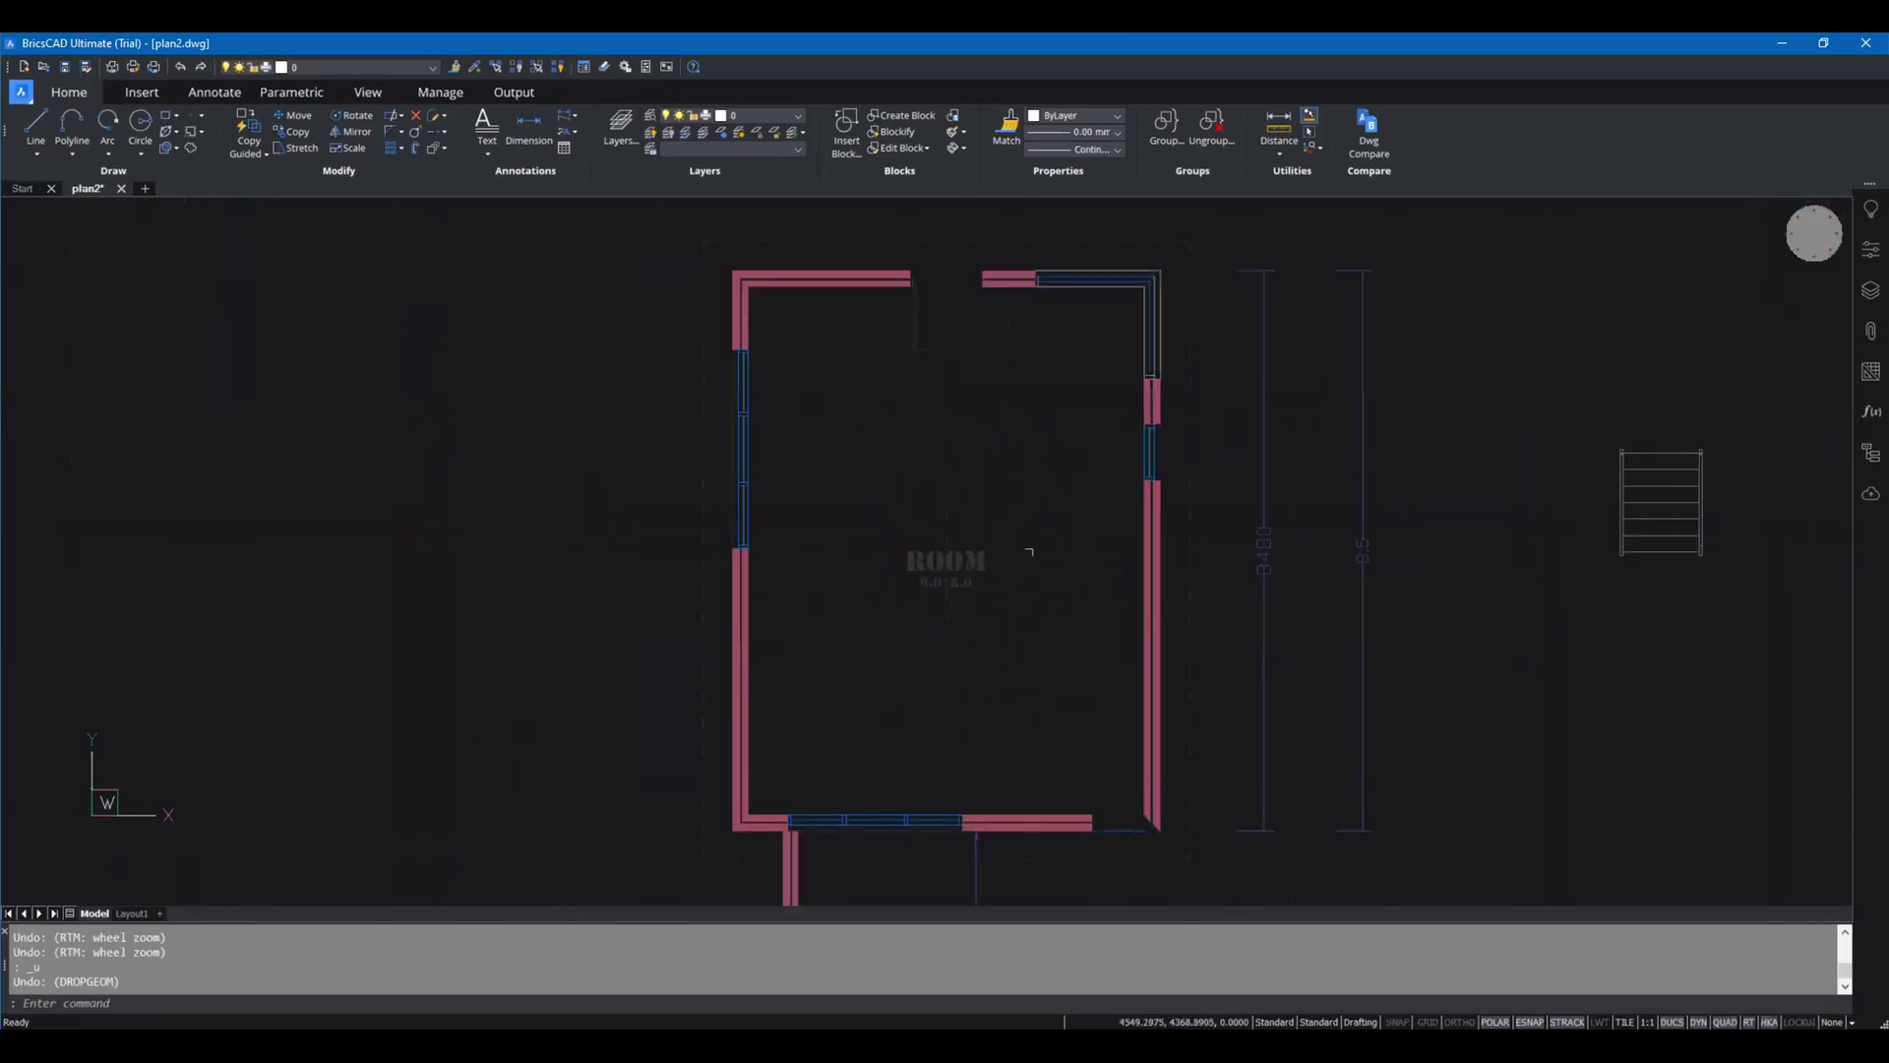
pyautogui.scroll(4, 843, 532)
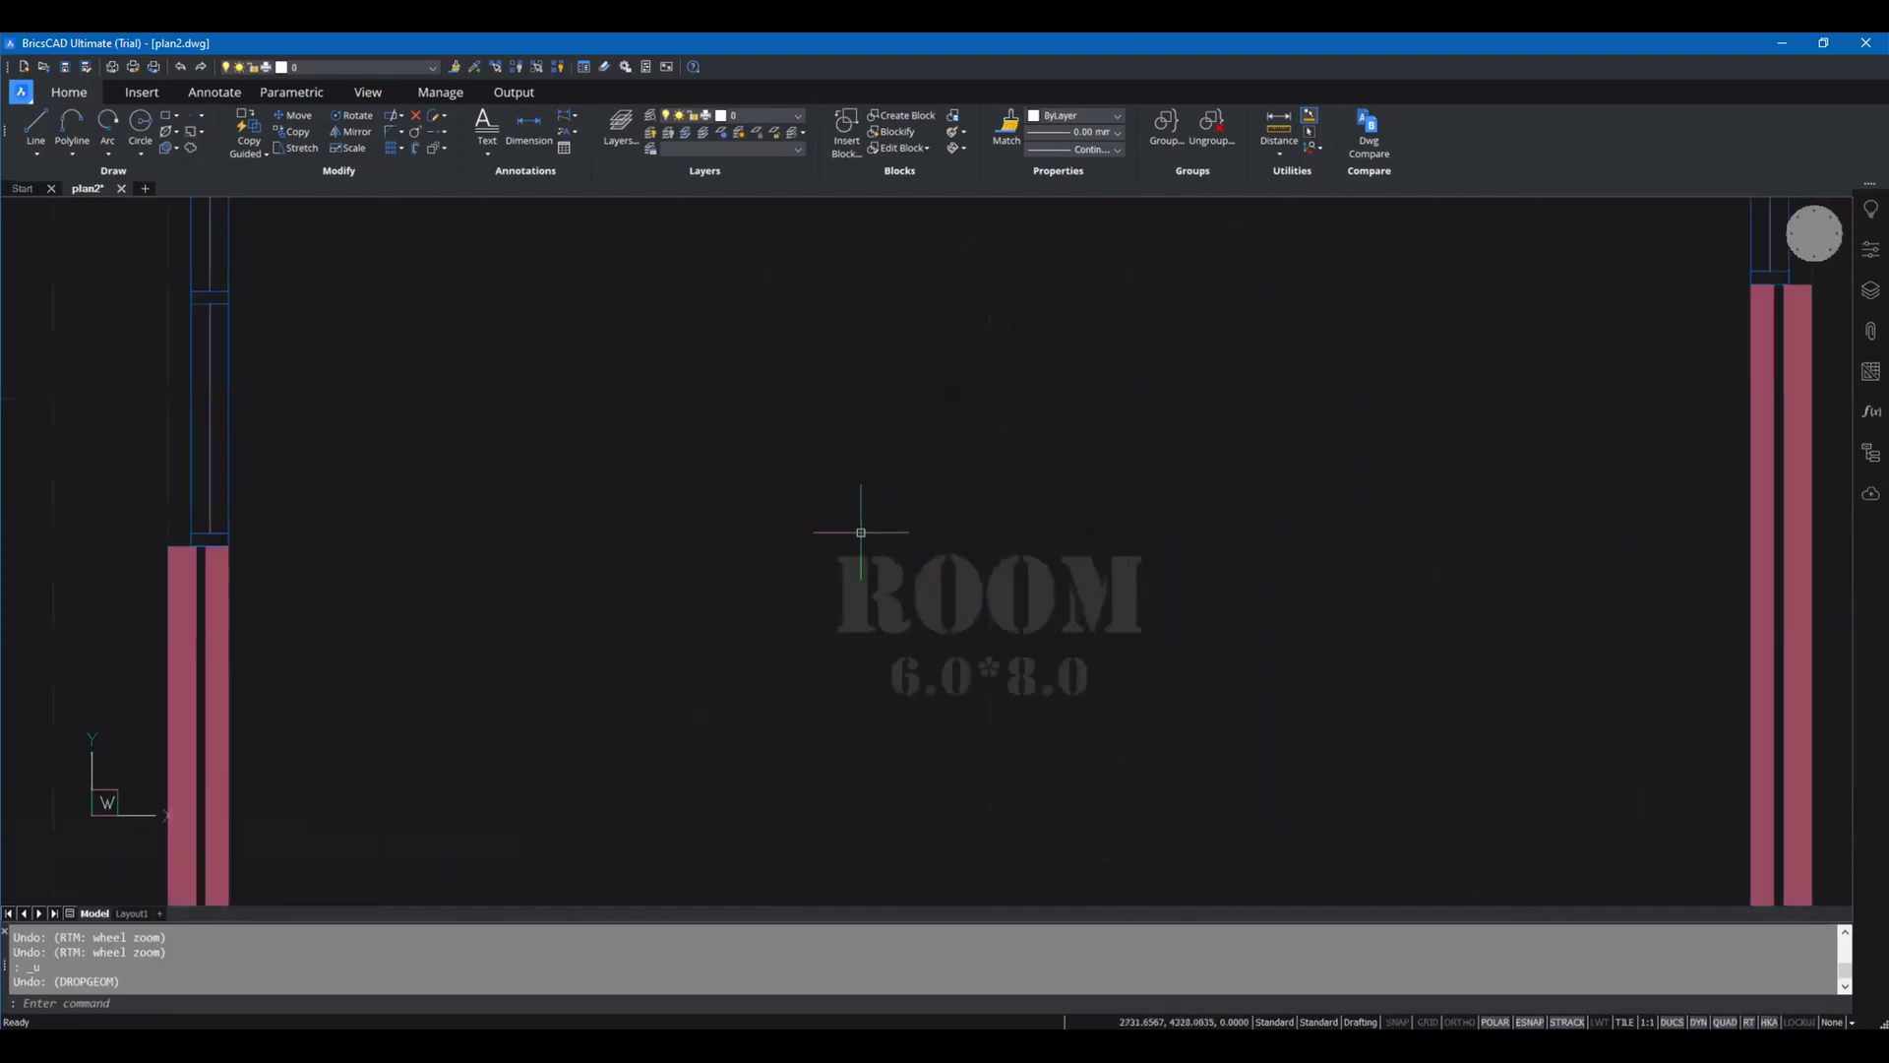
pyautogui.scroll(-8, 843, 531)
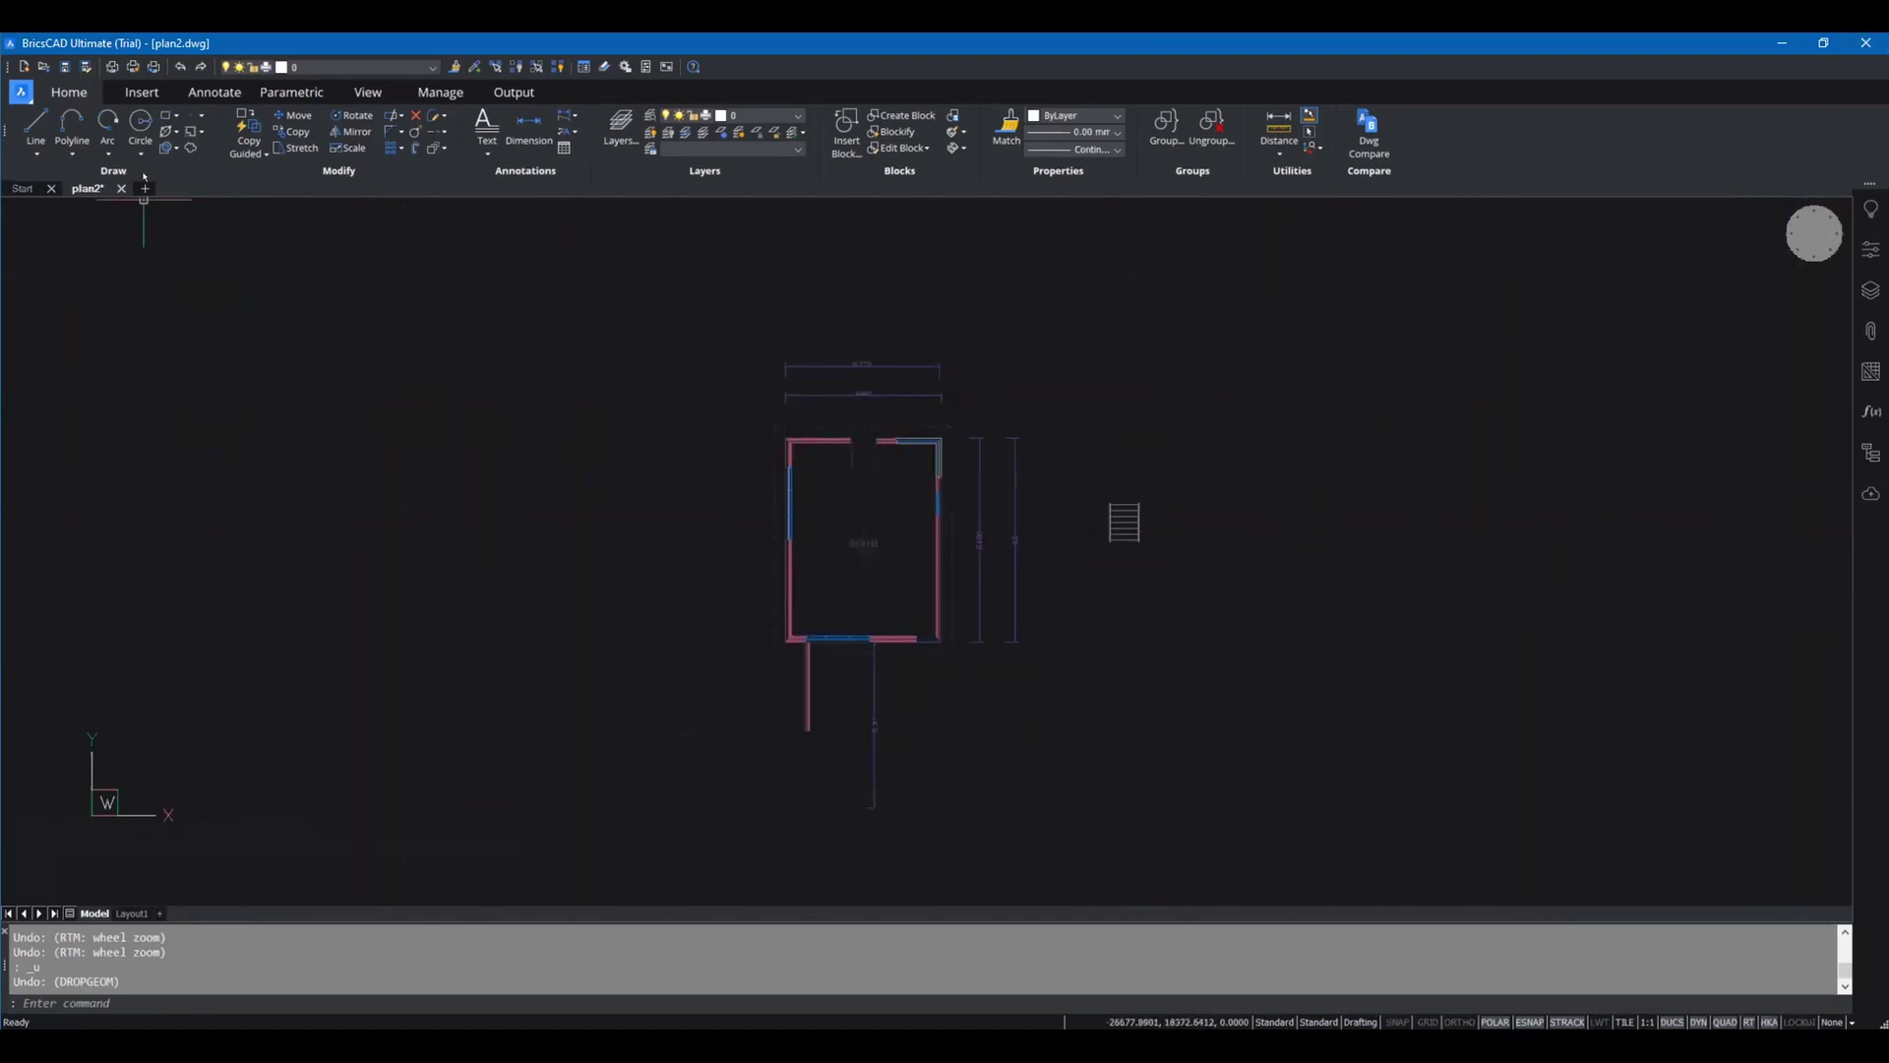
pyautogui.click(15, 91)
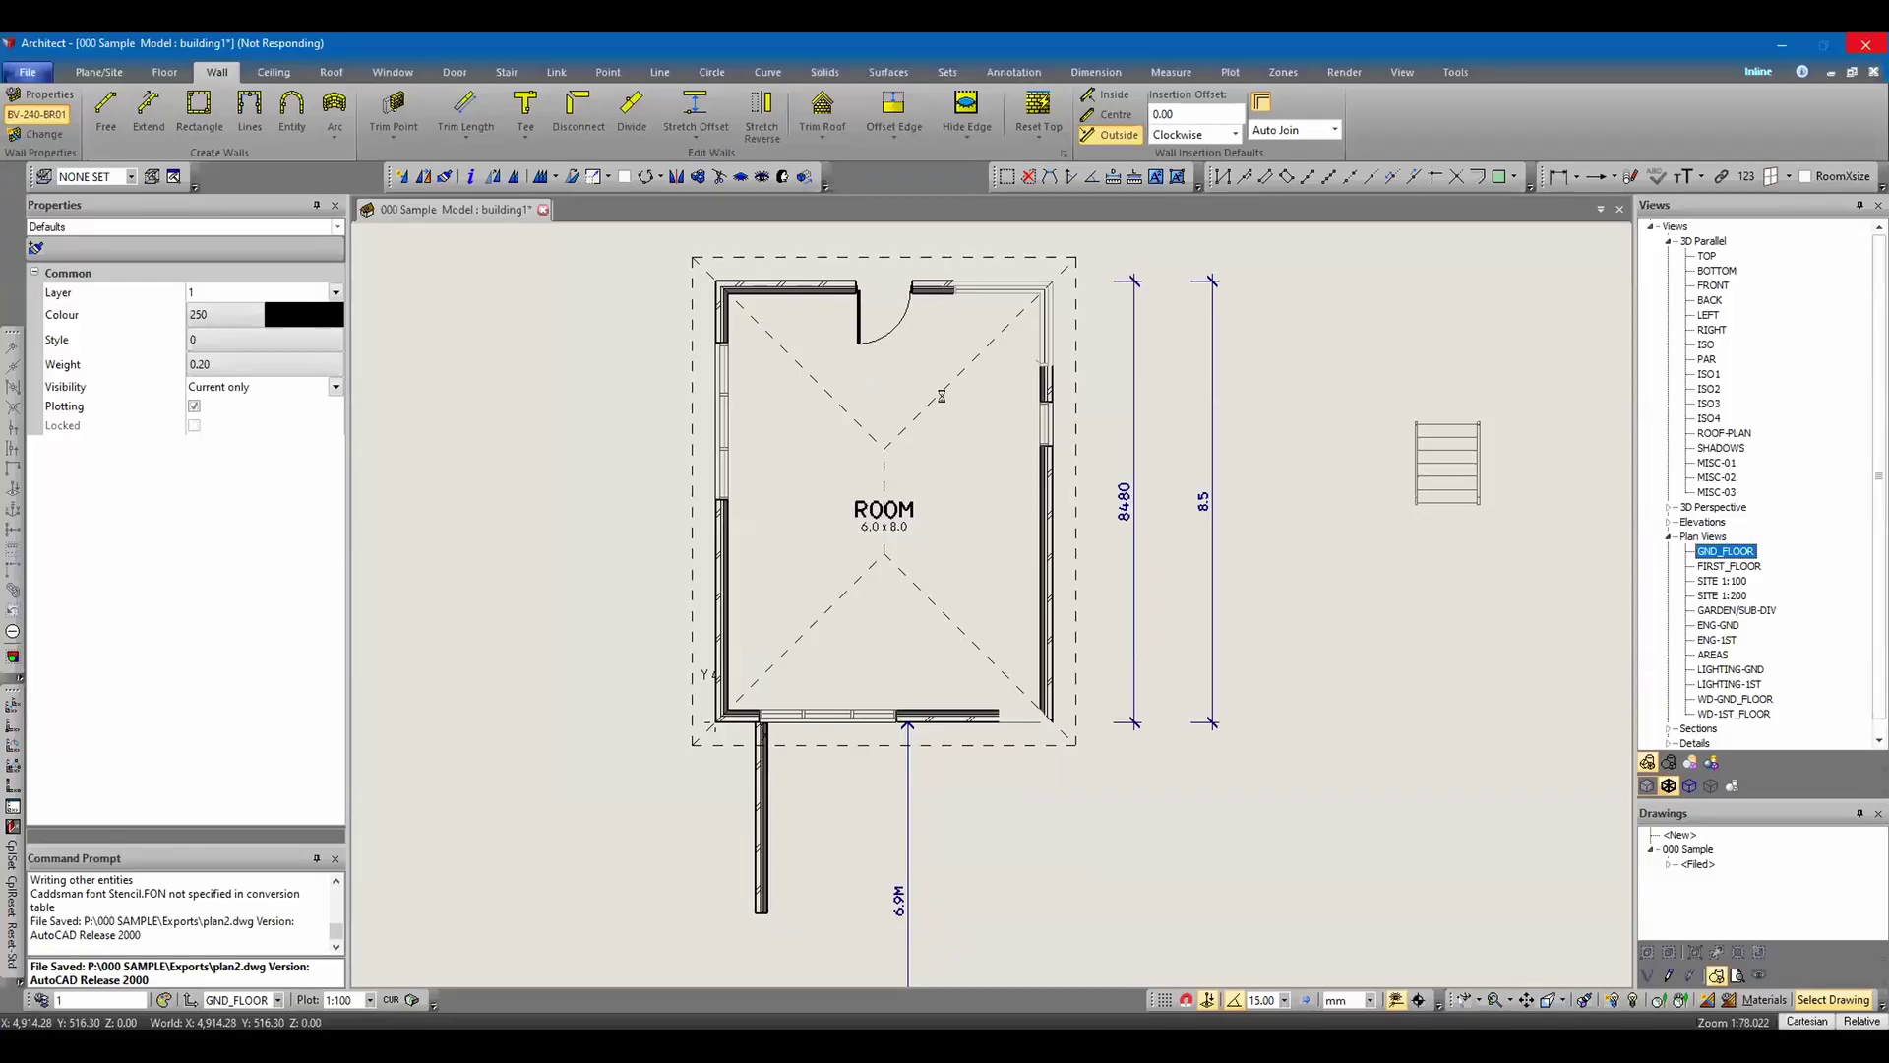
# - Set up a plot of the GND_FLOOR view in Architect with paper size A4-P, no plot rotation and plotter type DXF
pyautogui.hotkey('ctrl', 'p')
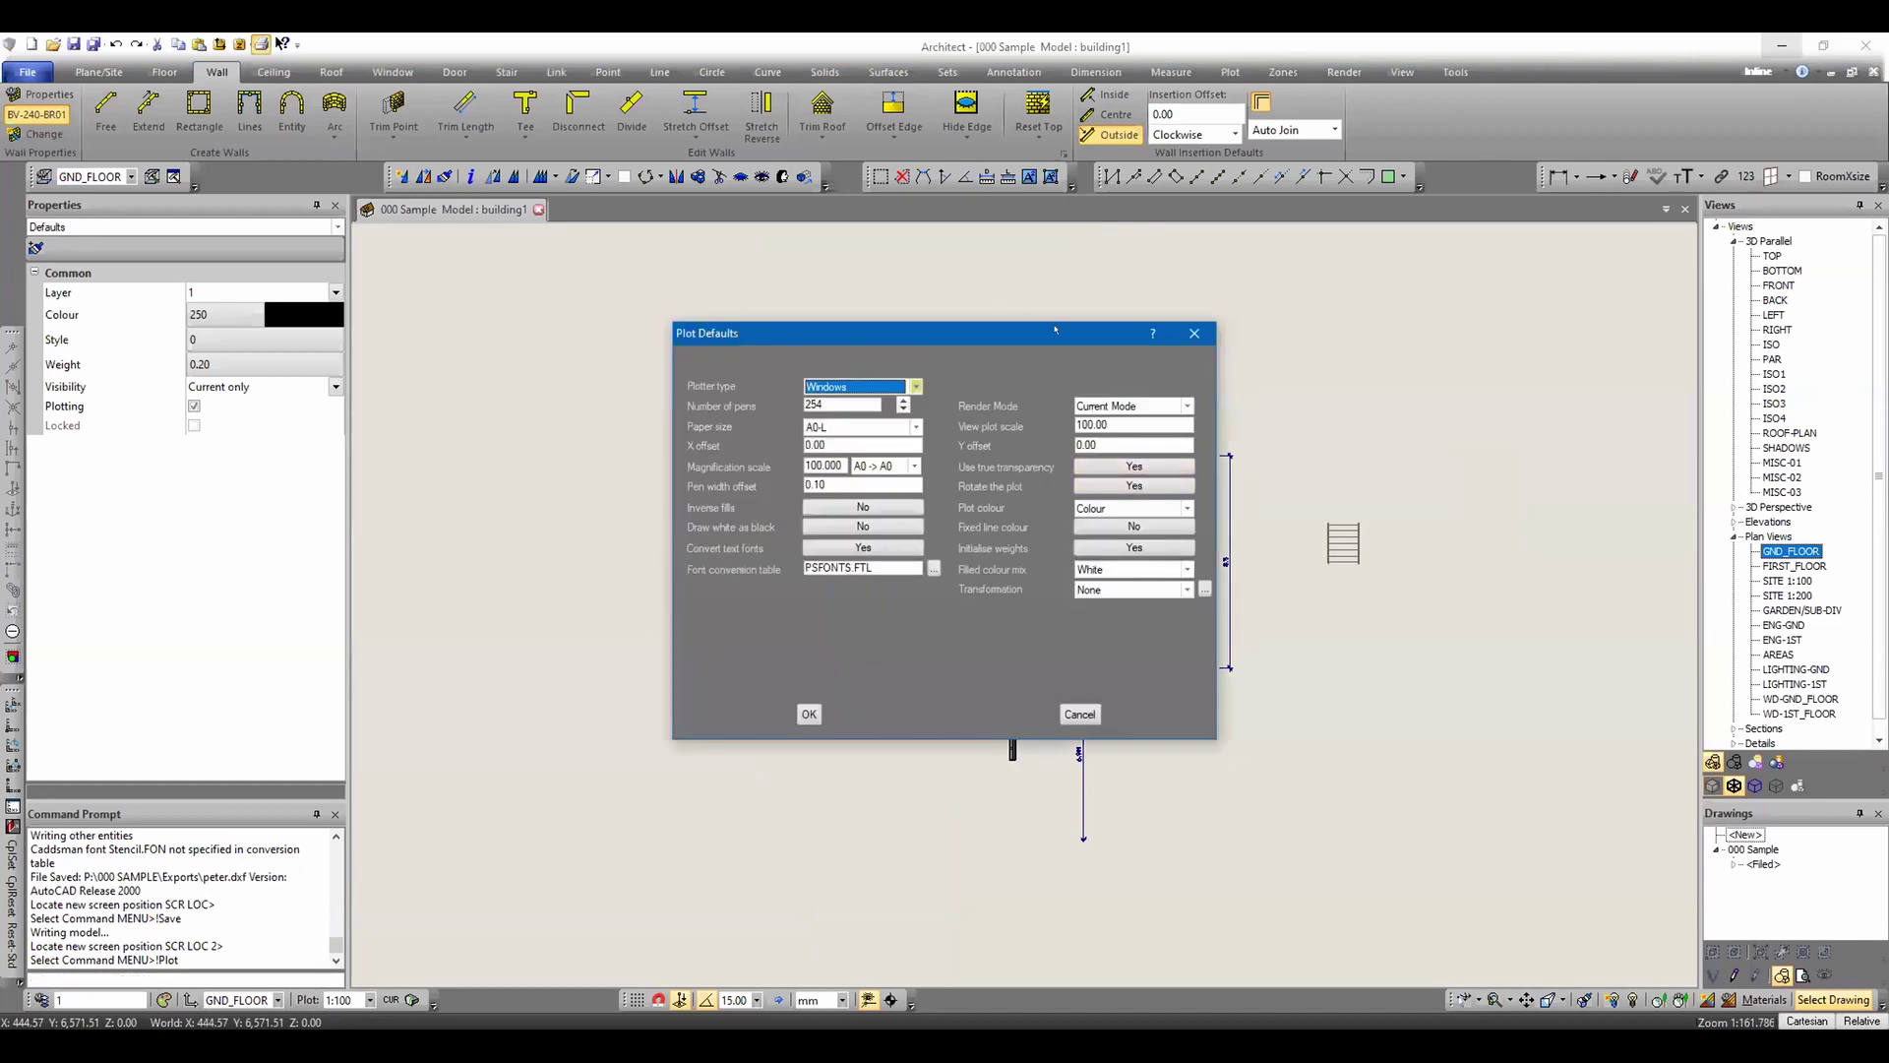
pyautogui.click(822, 427)
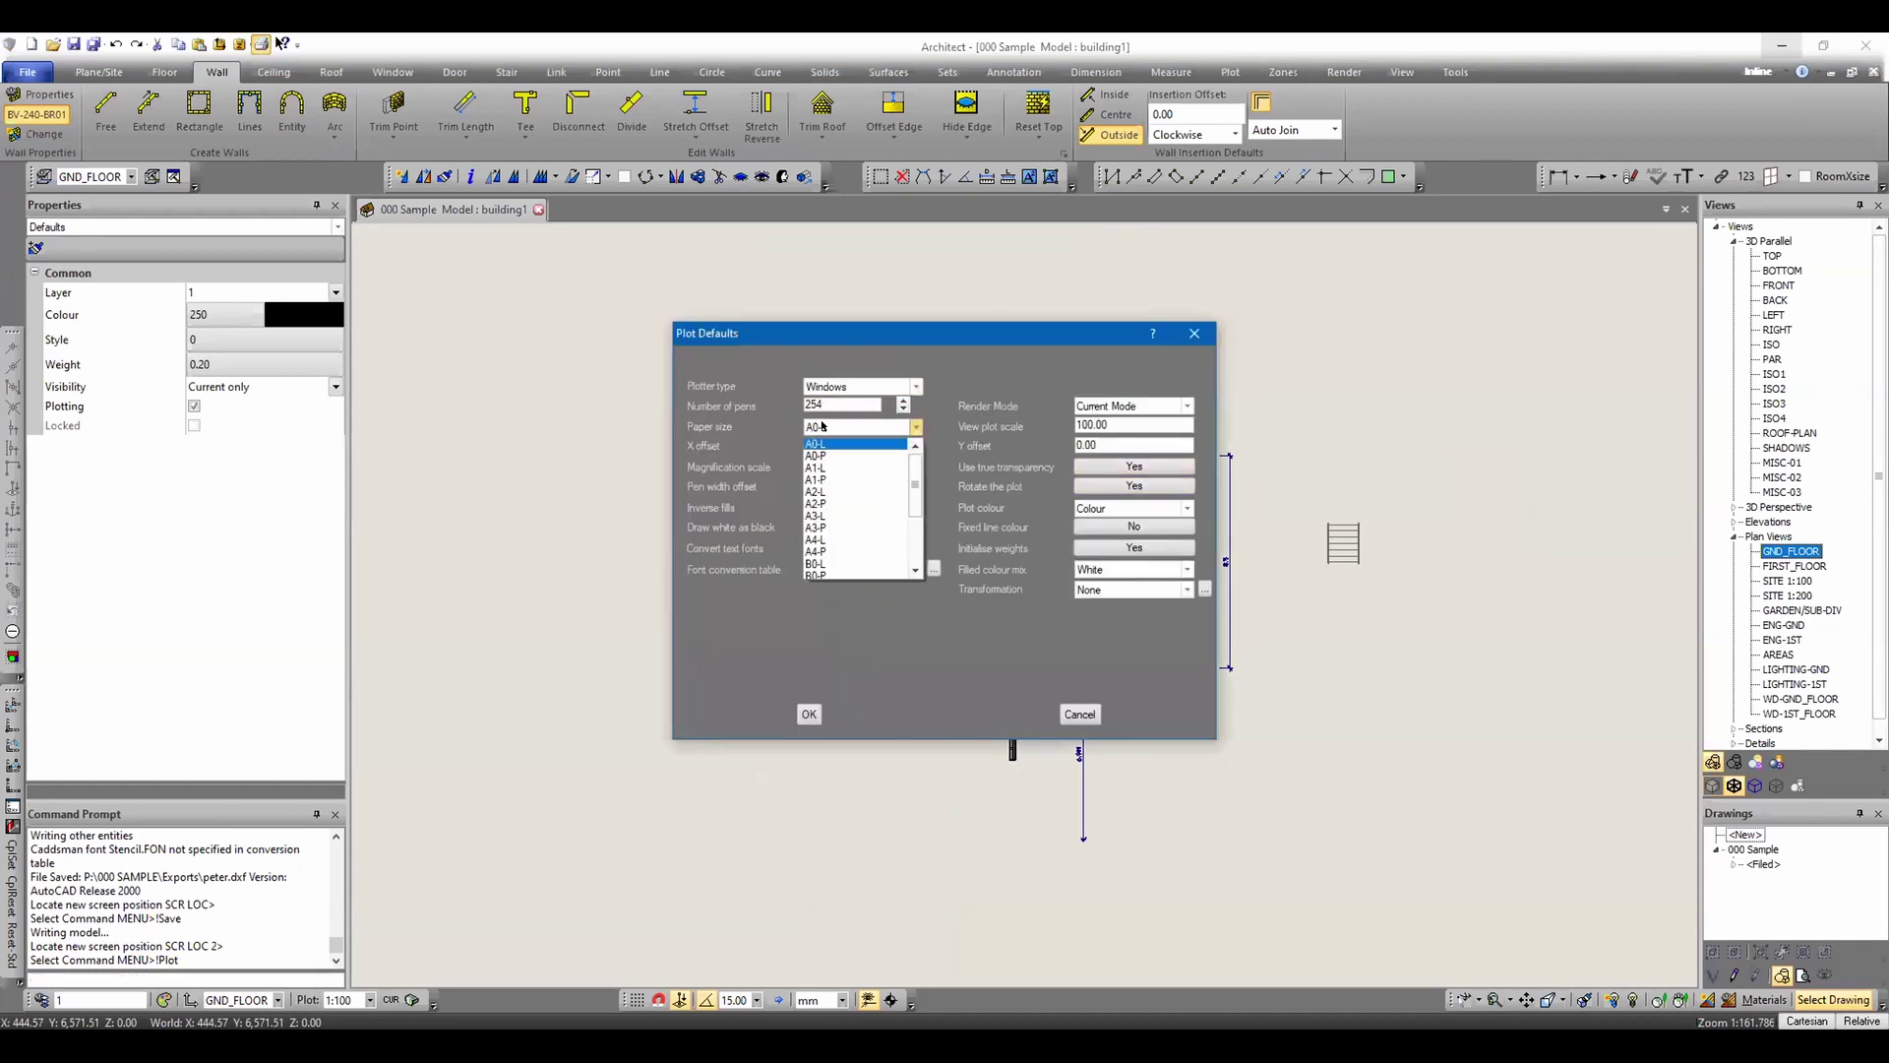
pyautogui.click(848, 550)
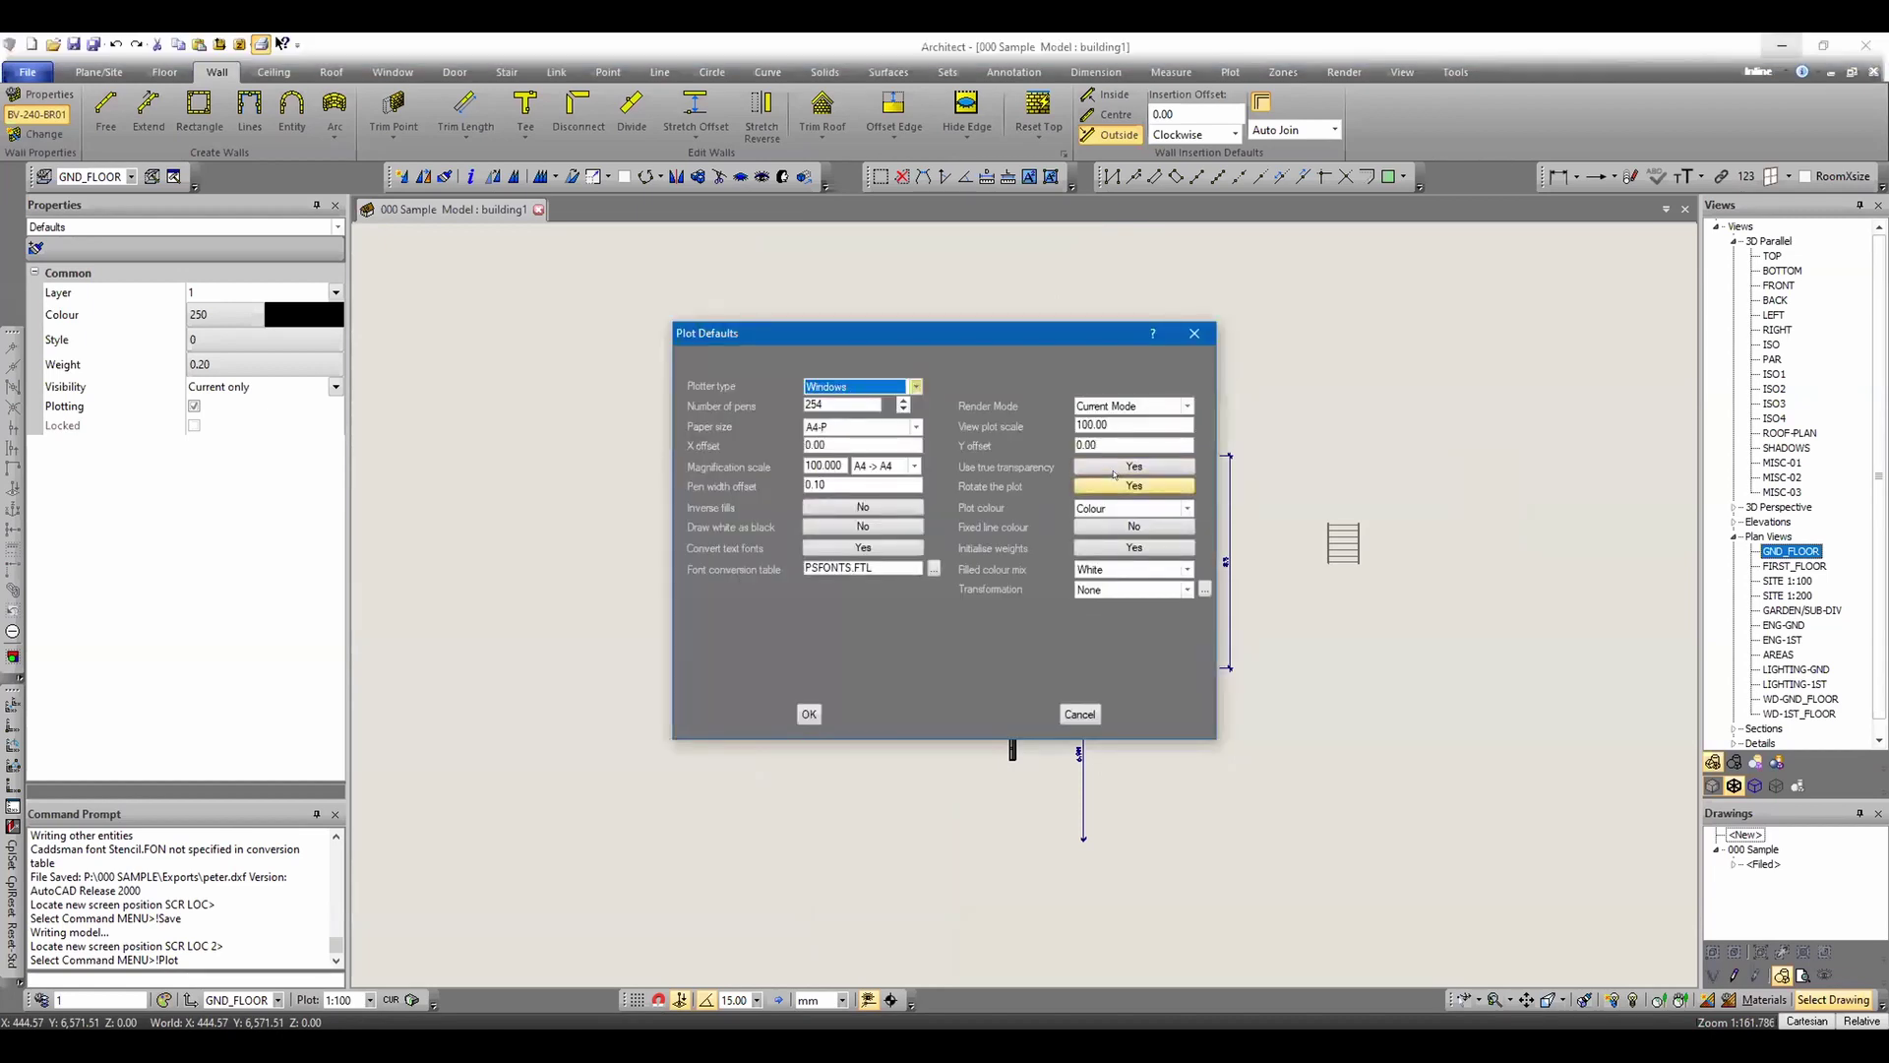
pyautogui.click(1107, 484)
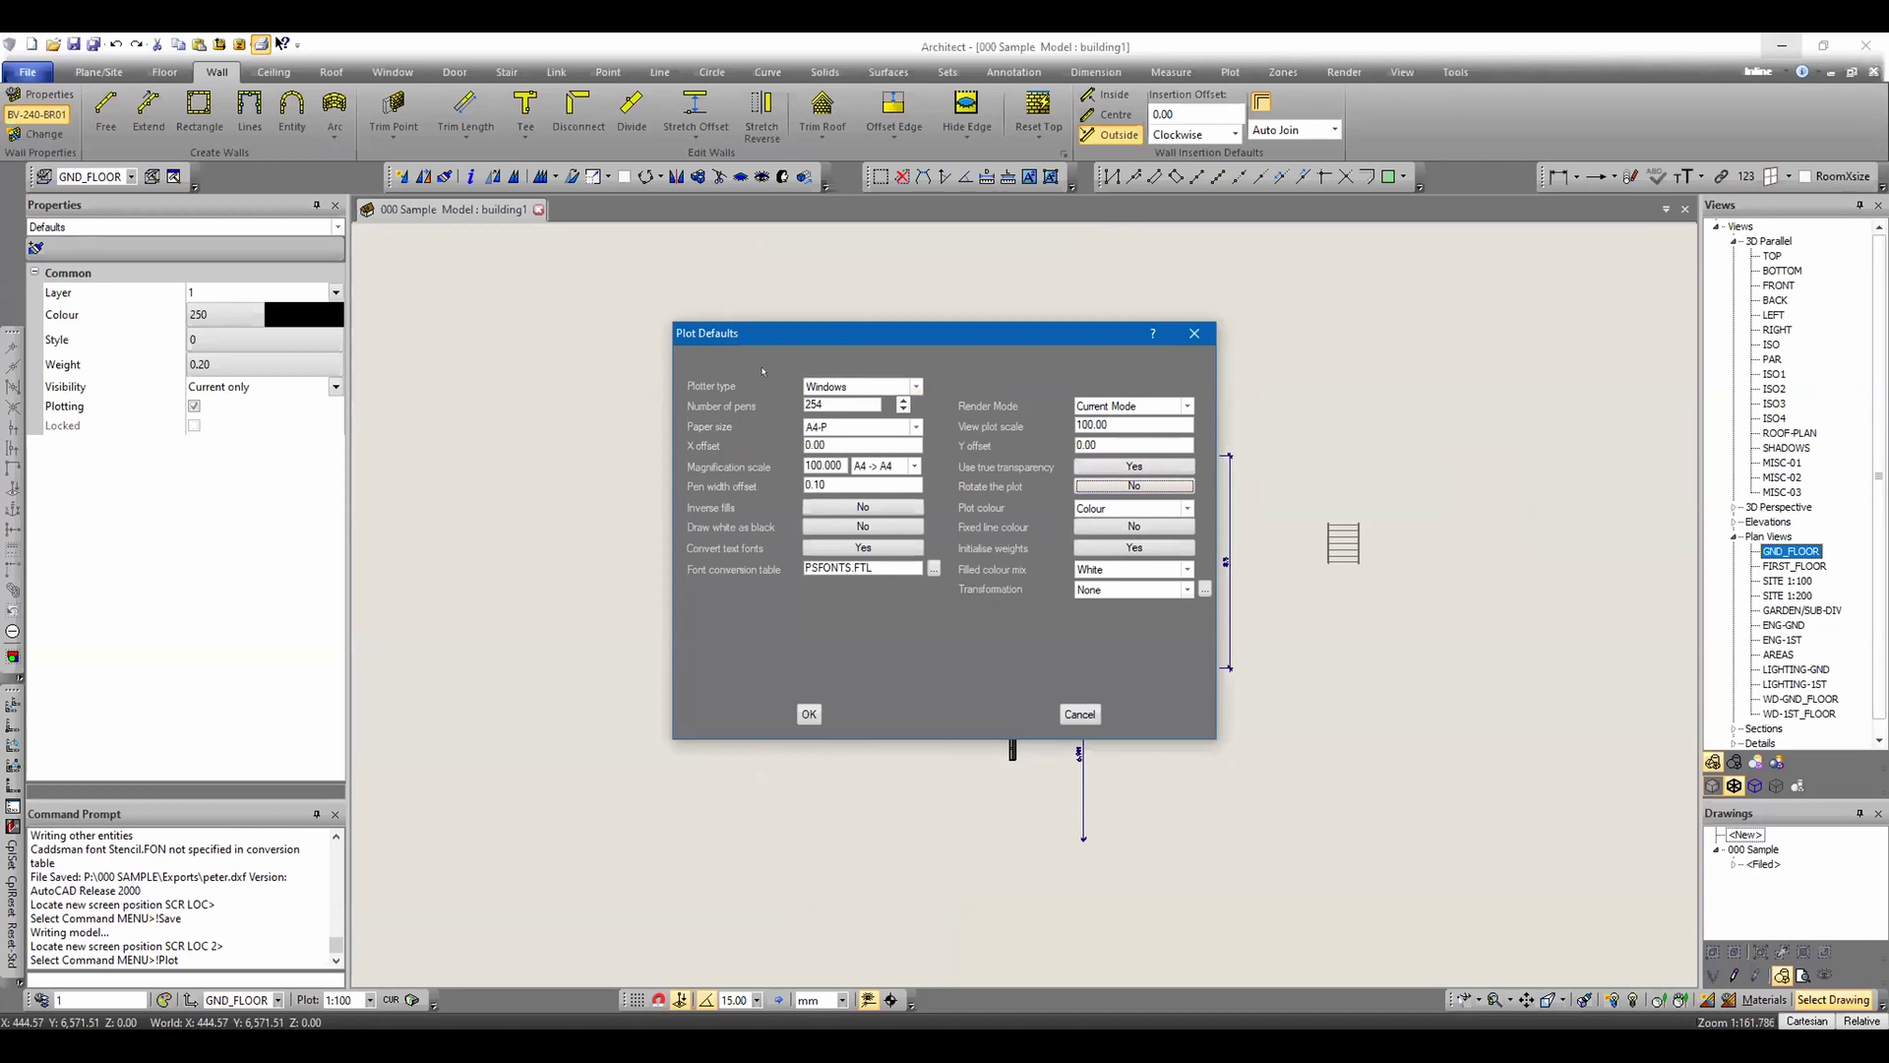
pyautogui.click(865, 385)
pyautogui.click(824, 486)
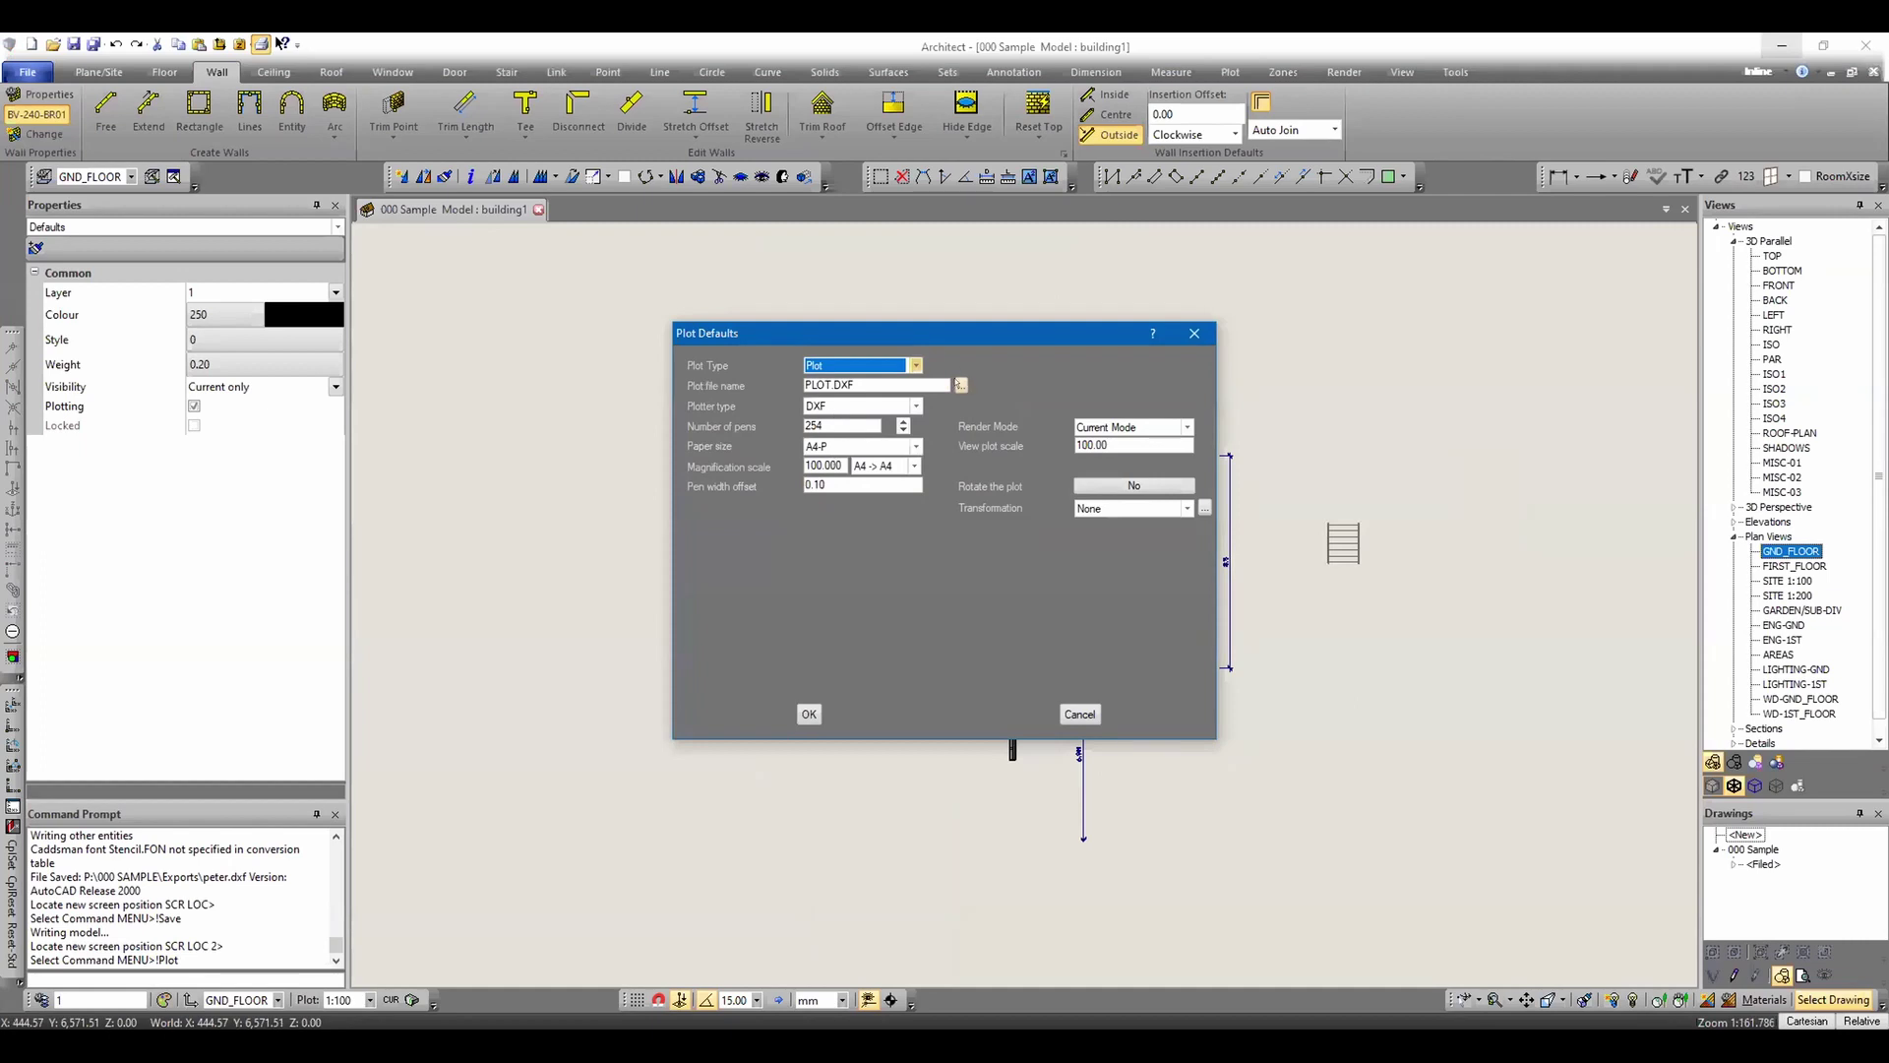
# - Name the plot file print to dxf in the 000 SAMPLE project's Exports folder and plot it with the paper placed around the plan
pyautogui.click(960, 385)
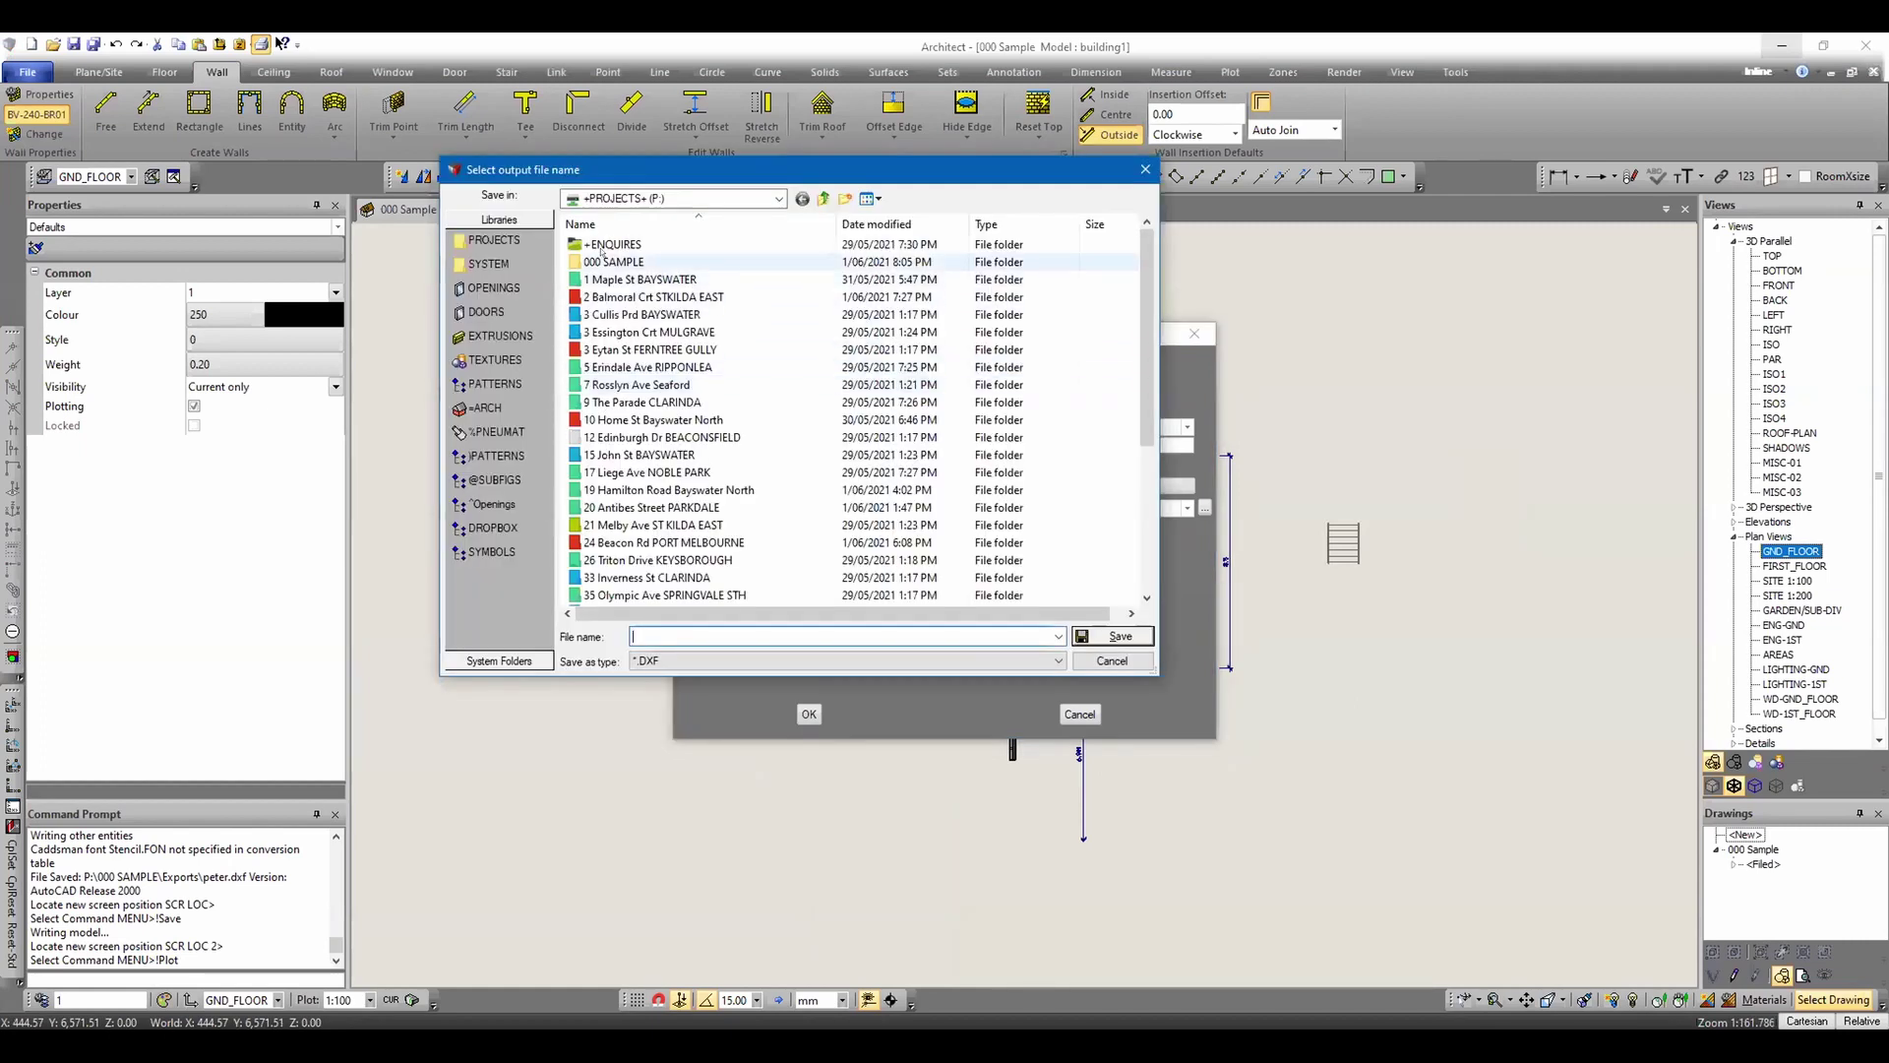
pyautogui.doubleClick(603, 258)
pyautogui.doubleClick(600, 402)
pyautogui.click(657, 630)
pyautogui.write('plo')
pyautogui.press('BackSpace')
pyautogui.press('BackSpace')
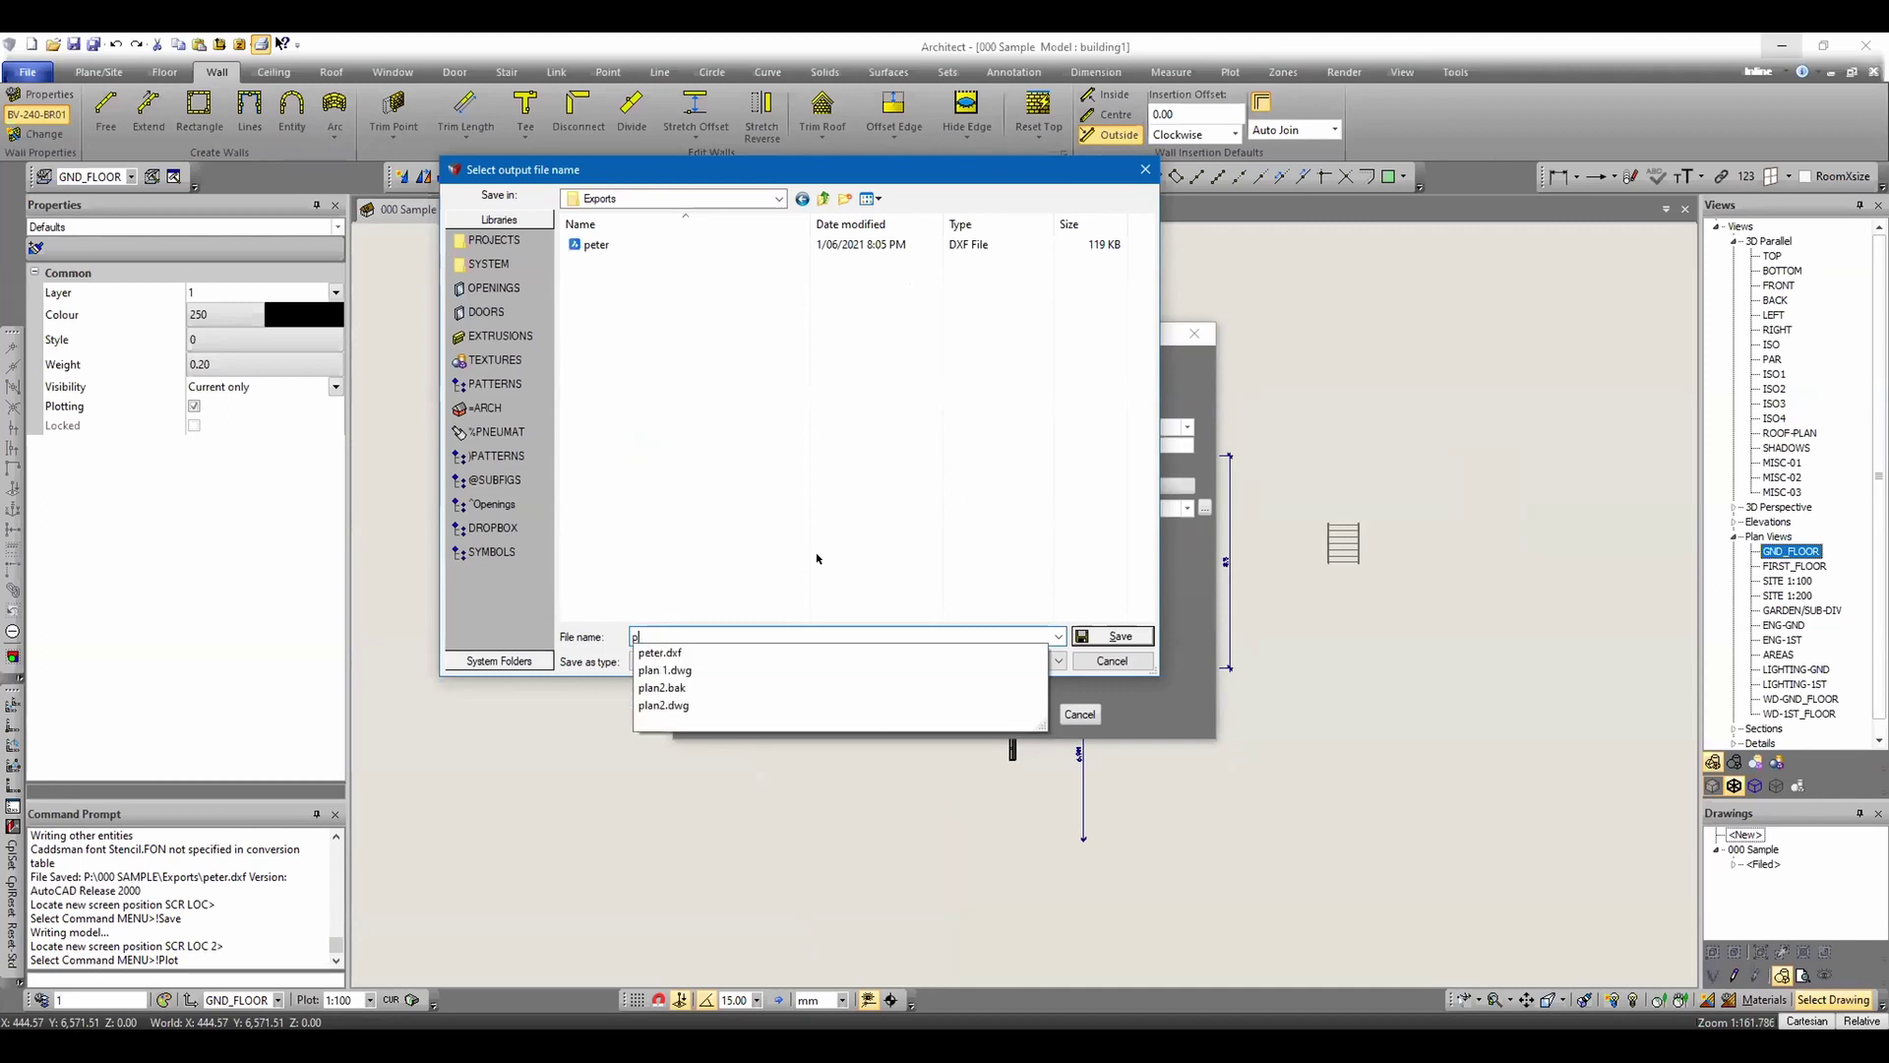
pyautogui.write('rint to dxf')
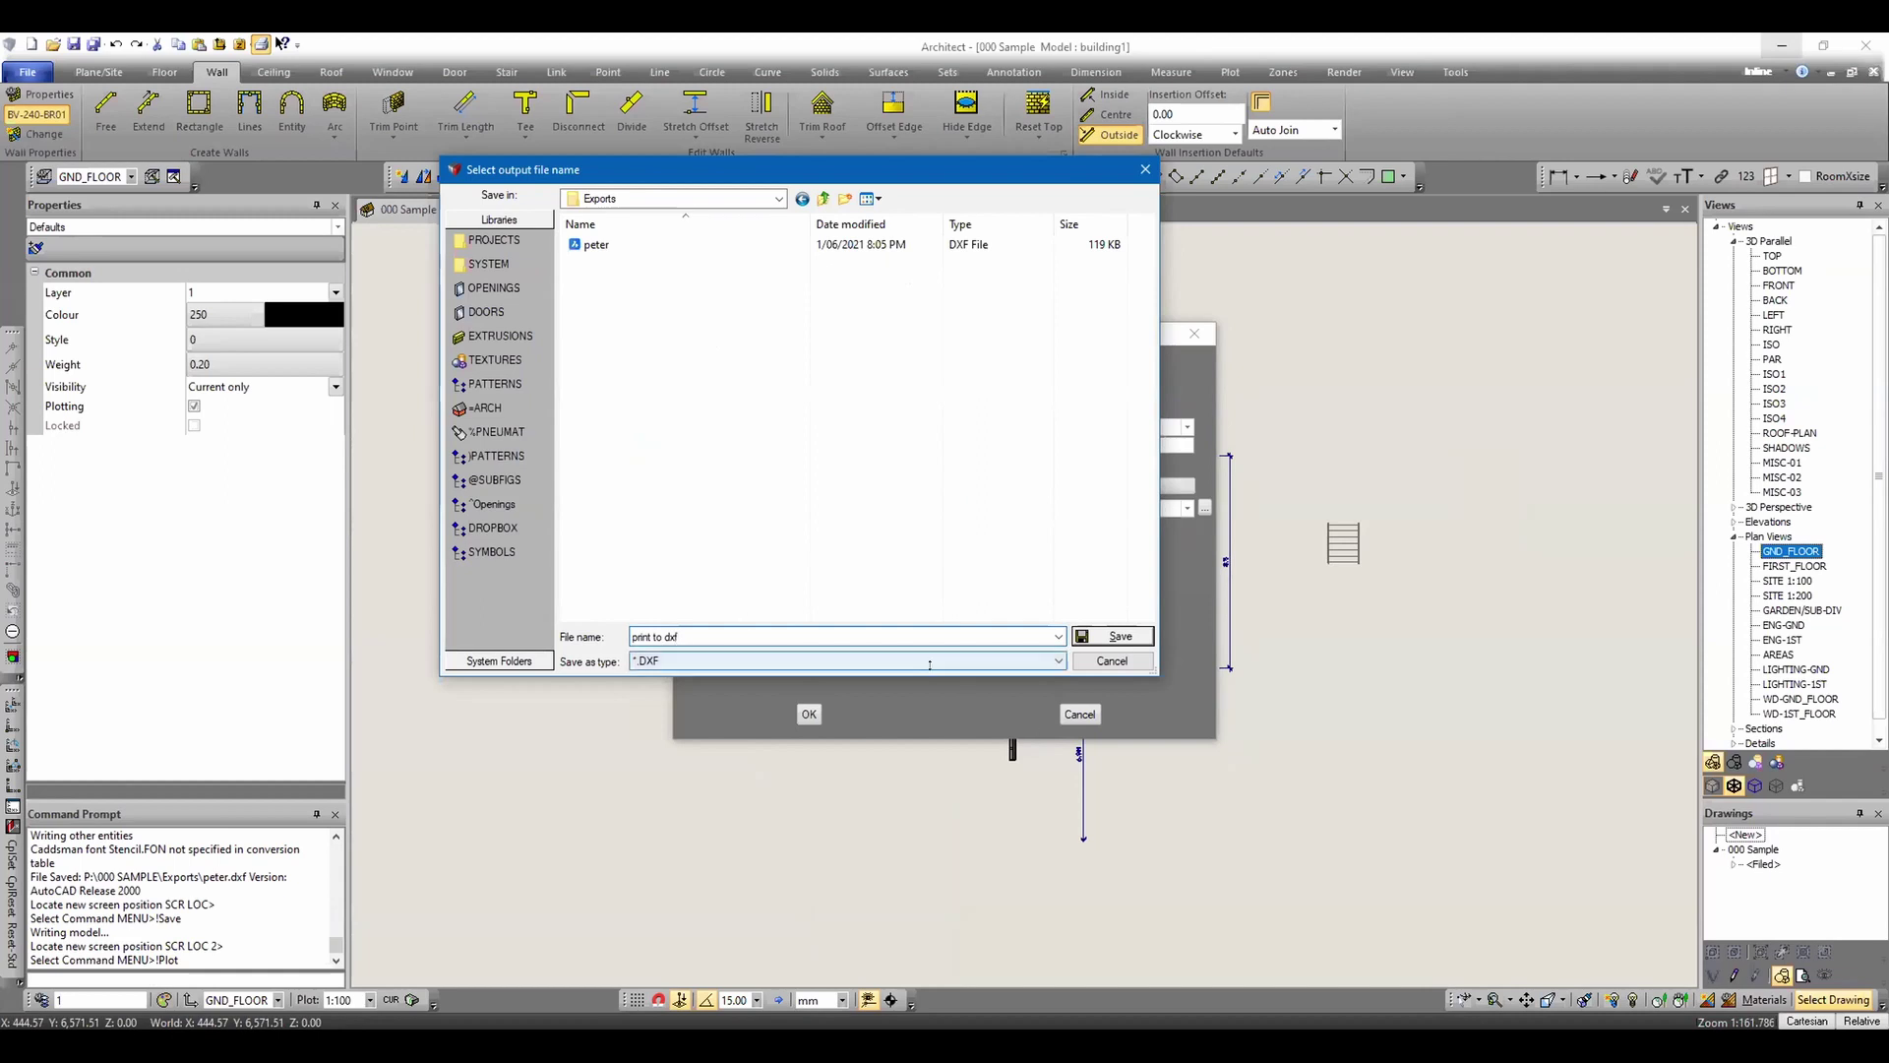
pyautogui.click(1110, 635)
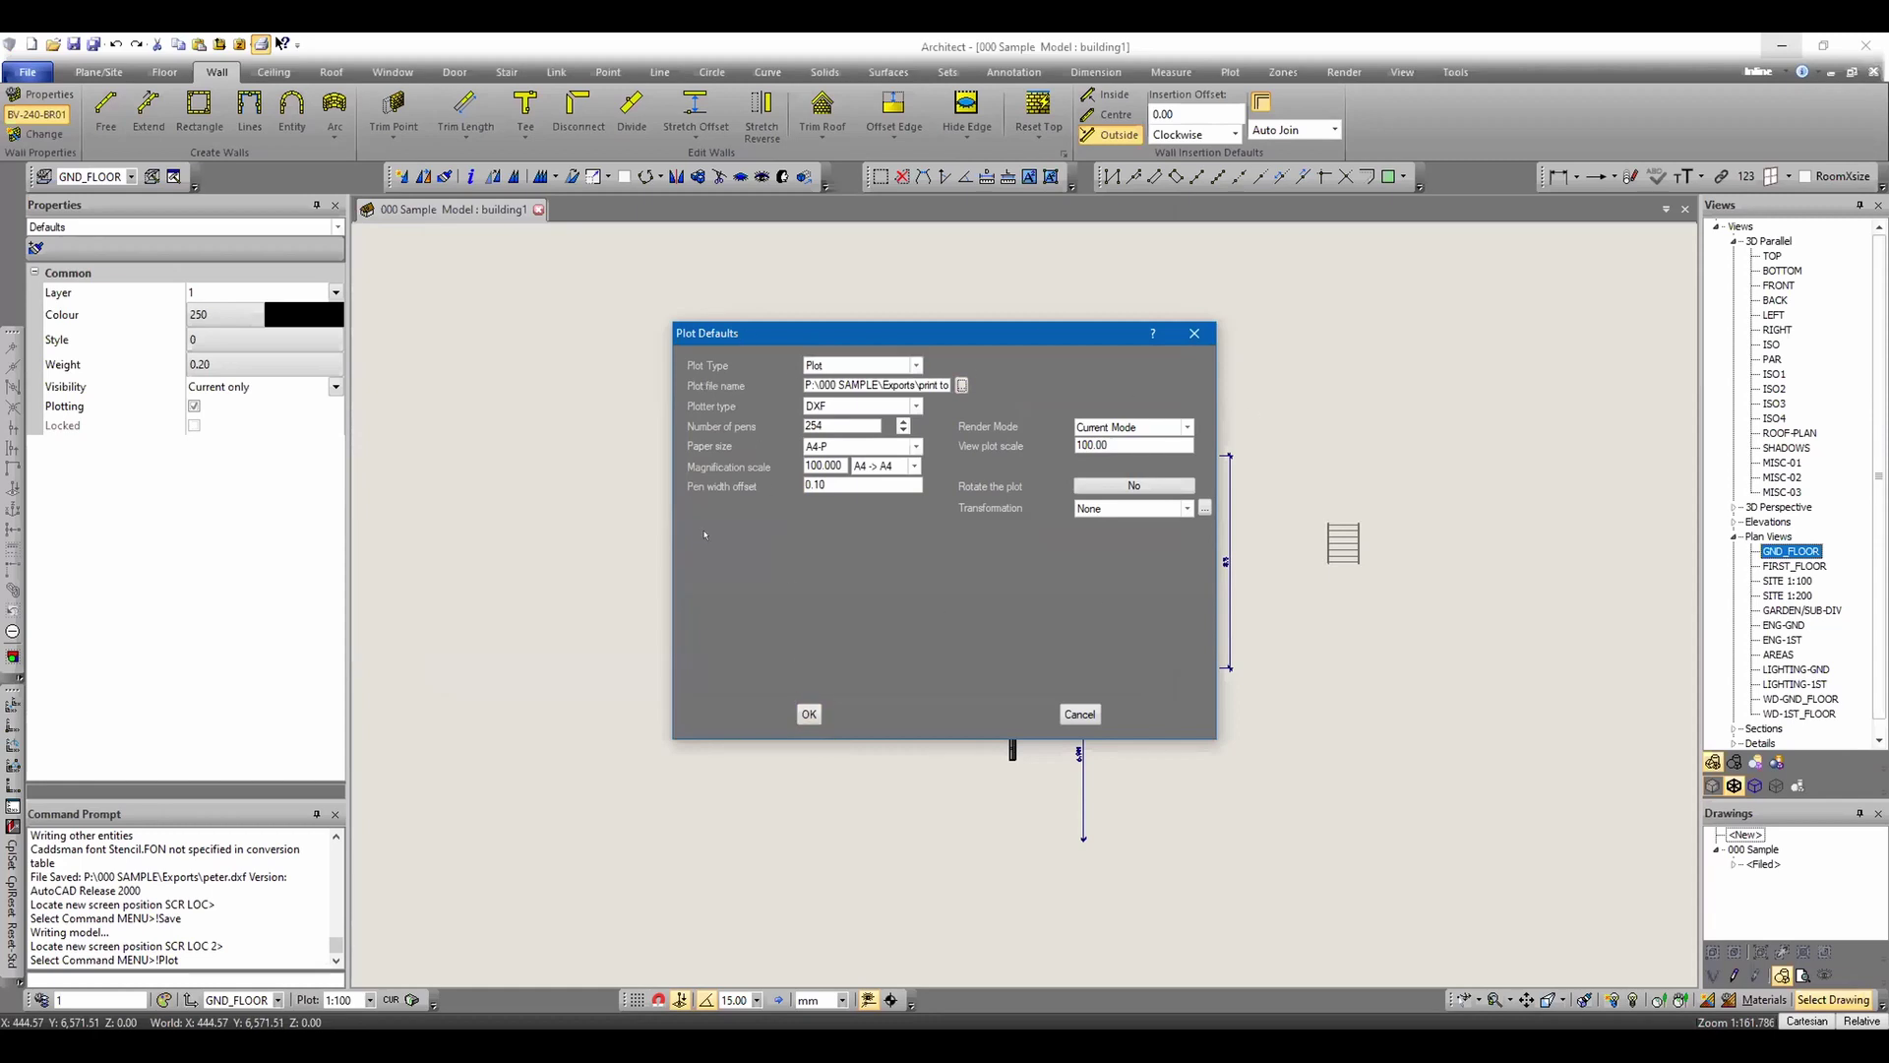
pyautogui.click(807, 713)
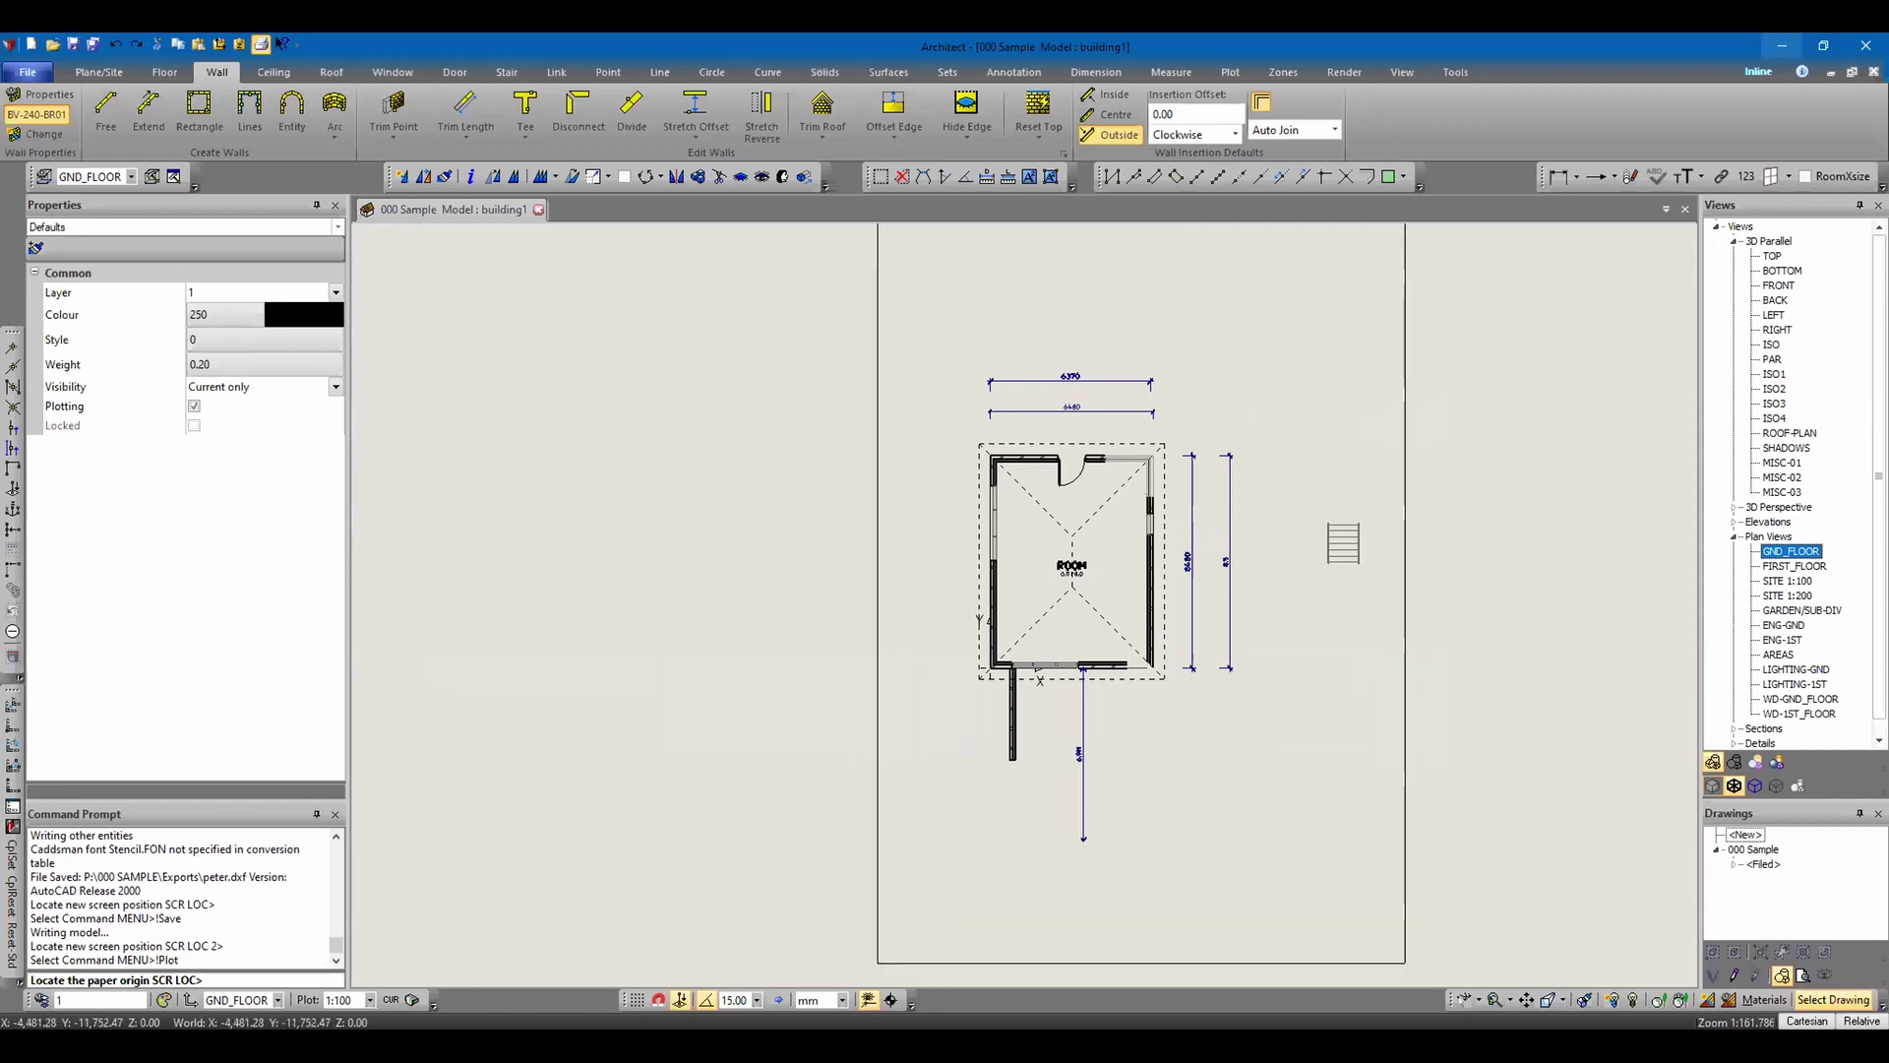
pyautogui.click(882, 603)
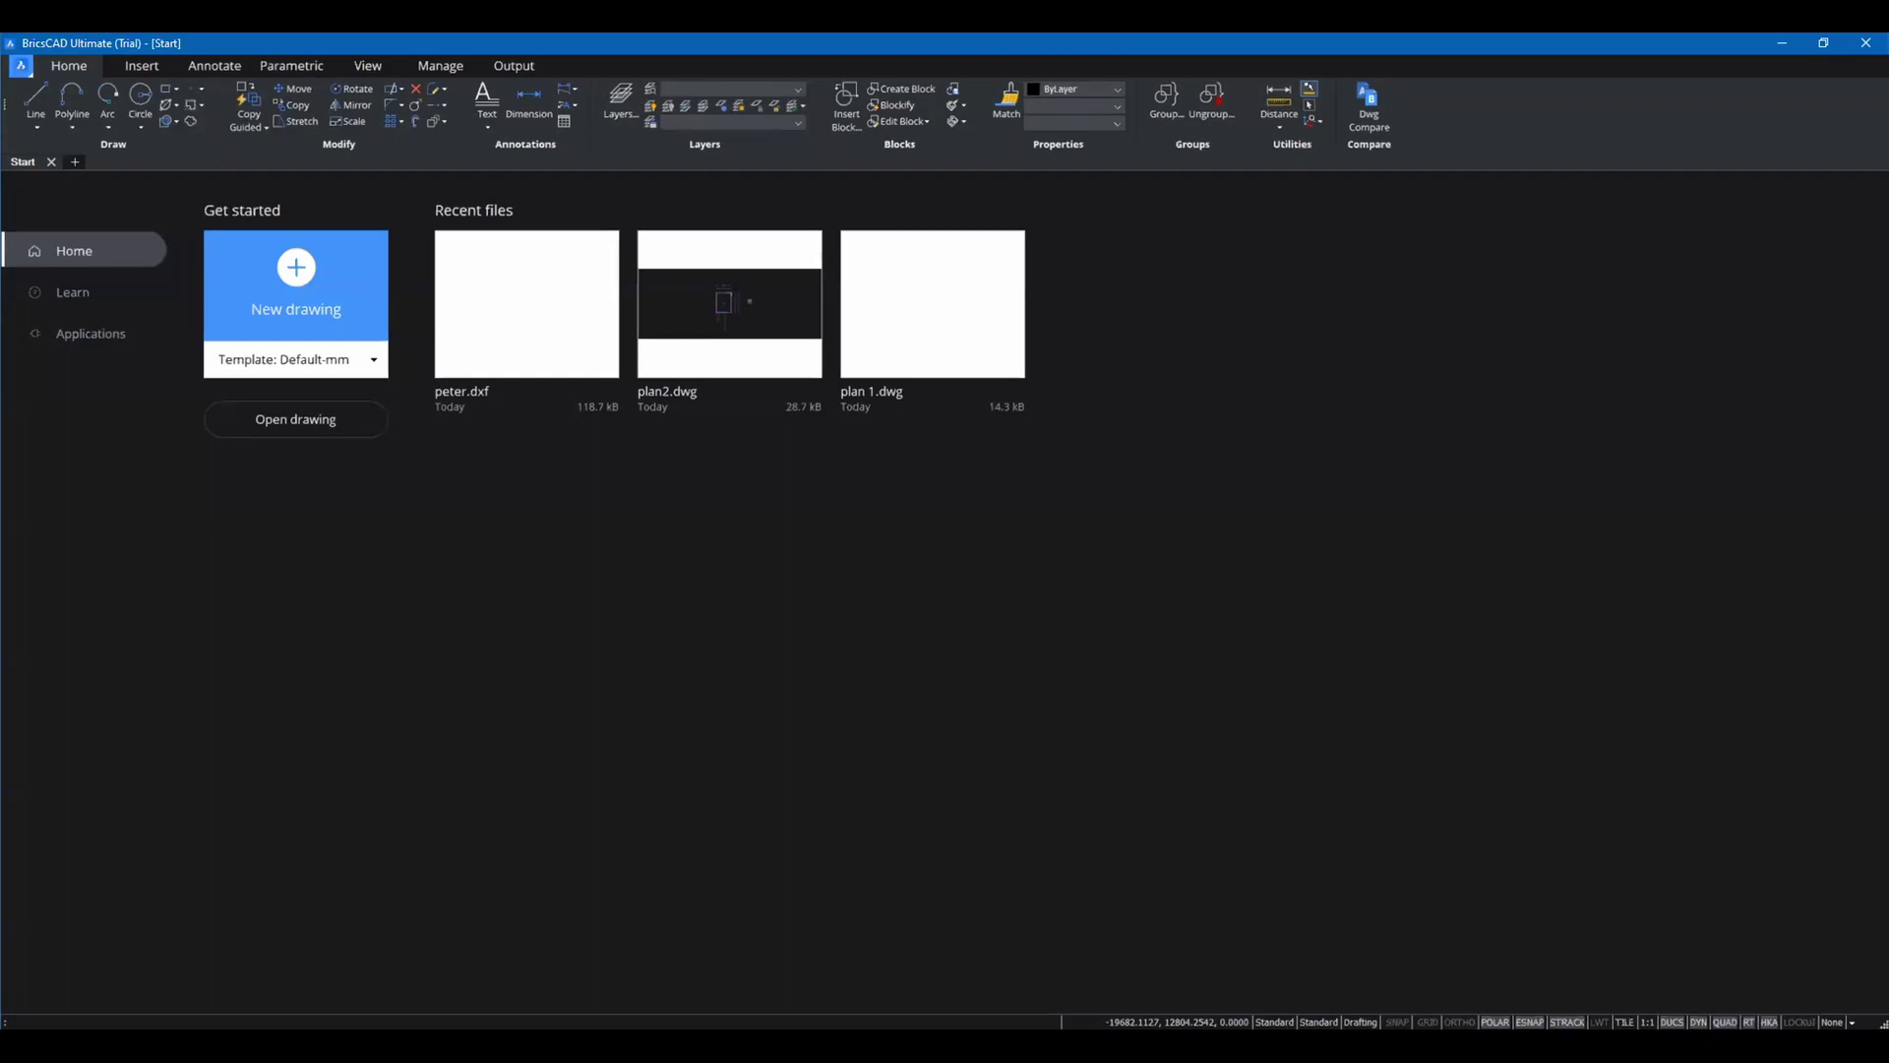
# - Switch to BricsCAD and open the print to dxf file from the Exports folder, showing the whole drawing
pyautogui.click(20, 65)
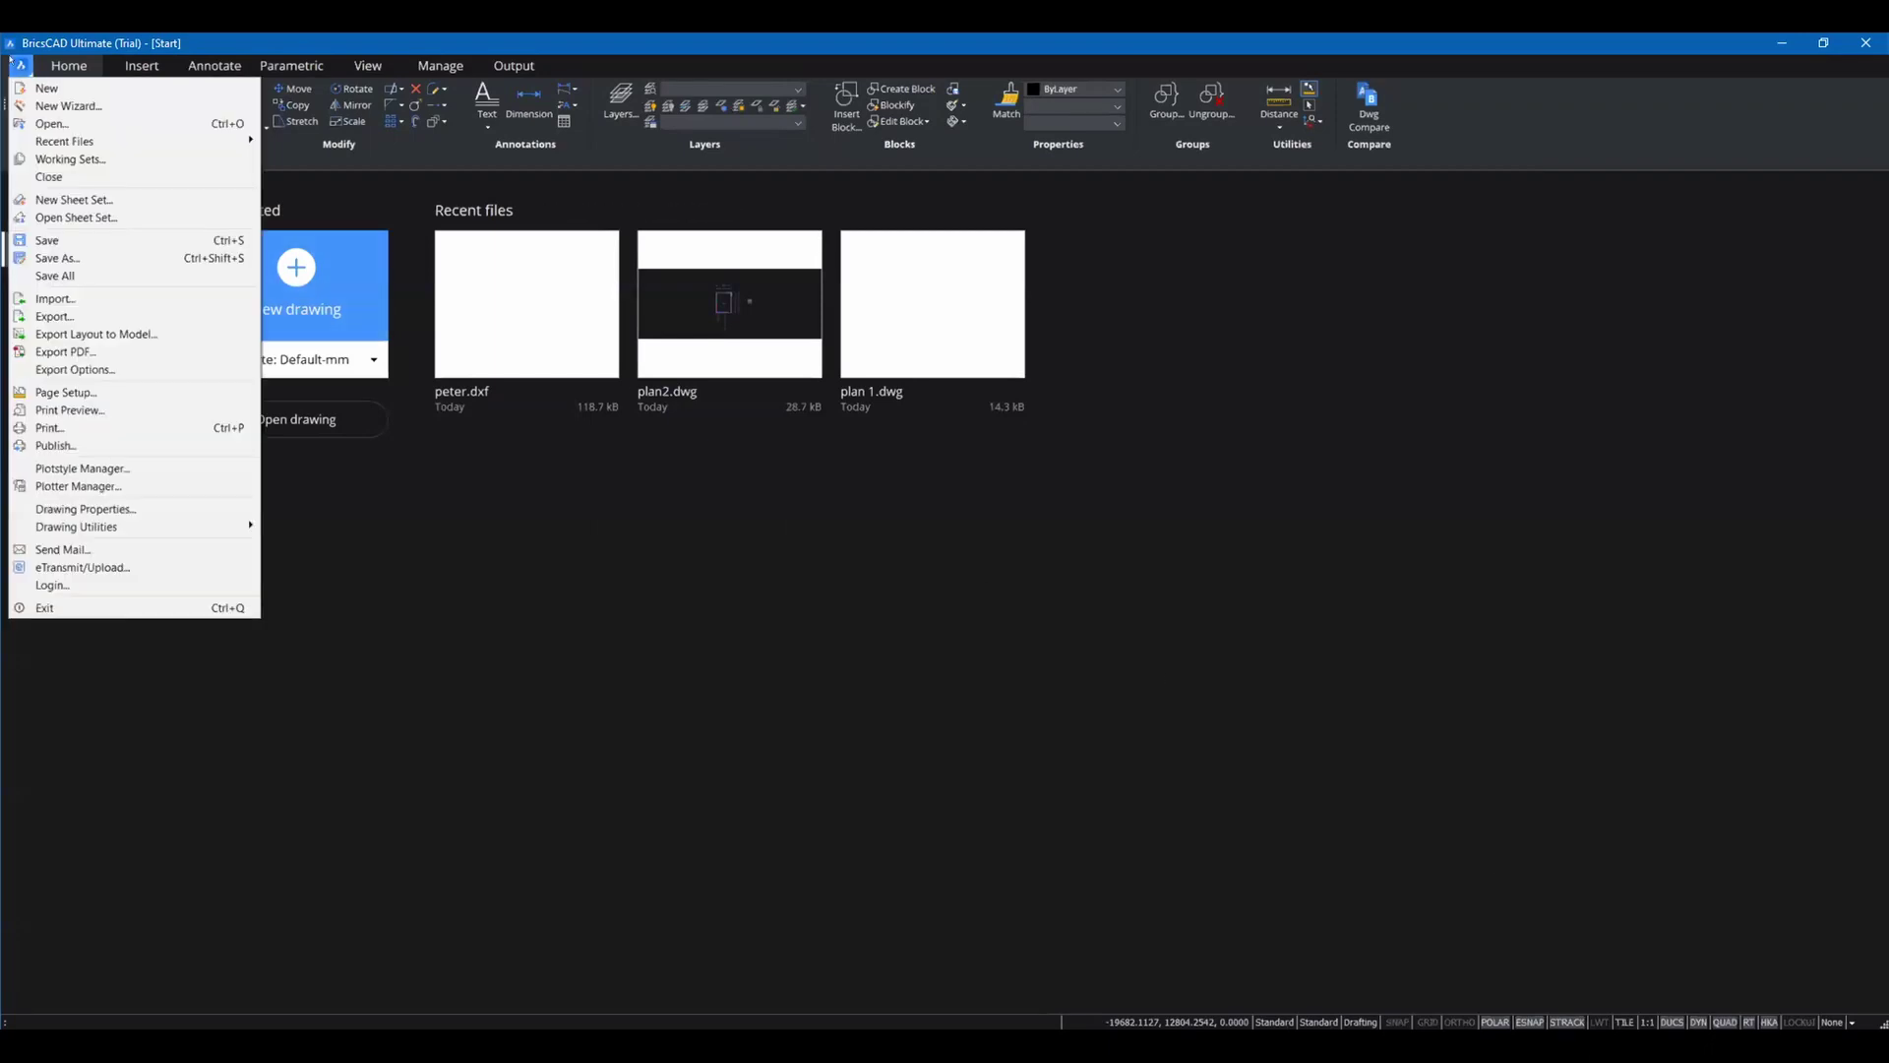
pyautogui.click(64, 123)
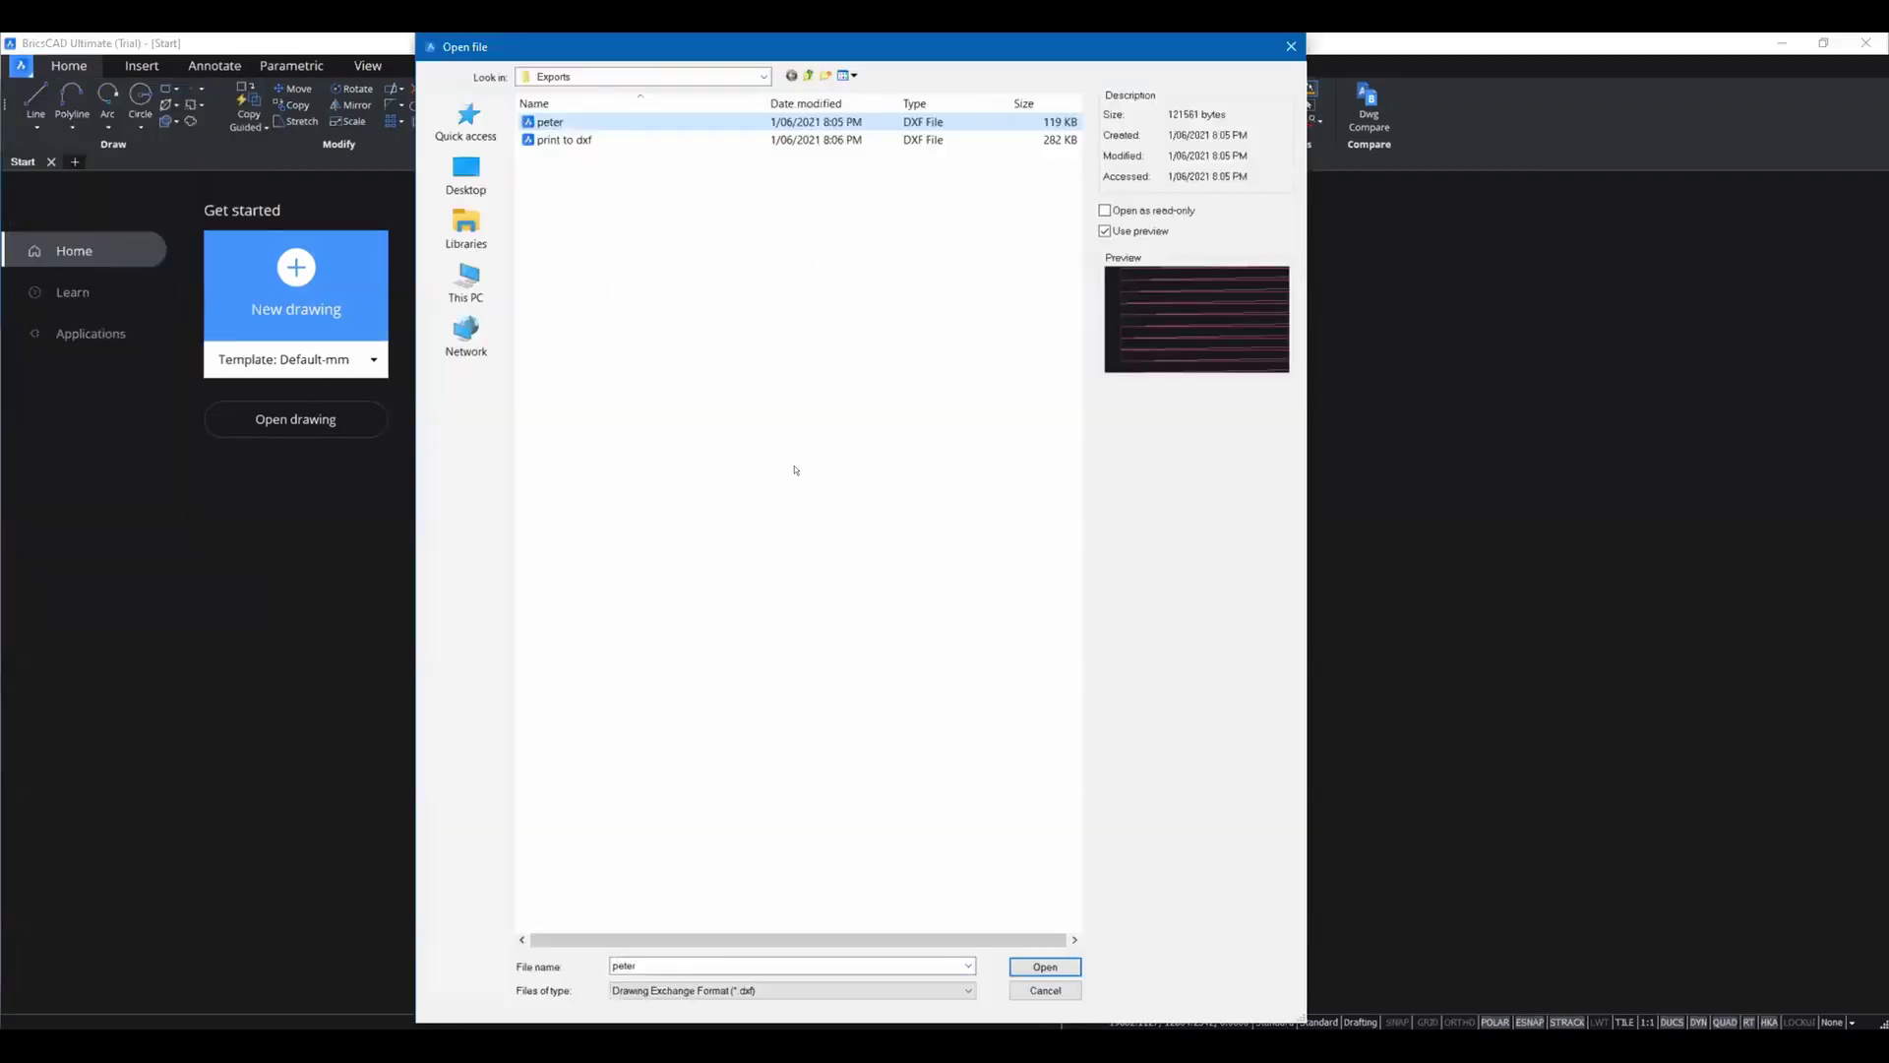
pyautogui.click(551, 140)
pyautogui.click(1045, 968)
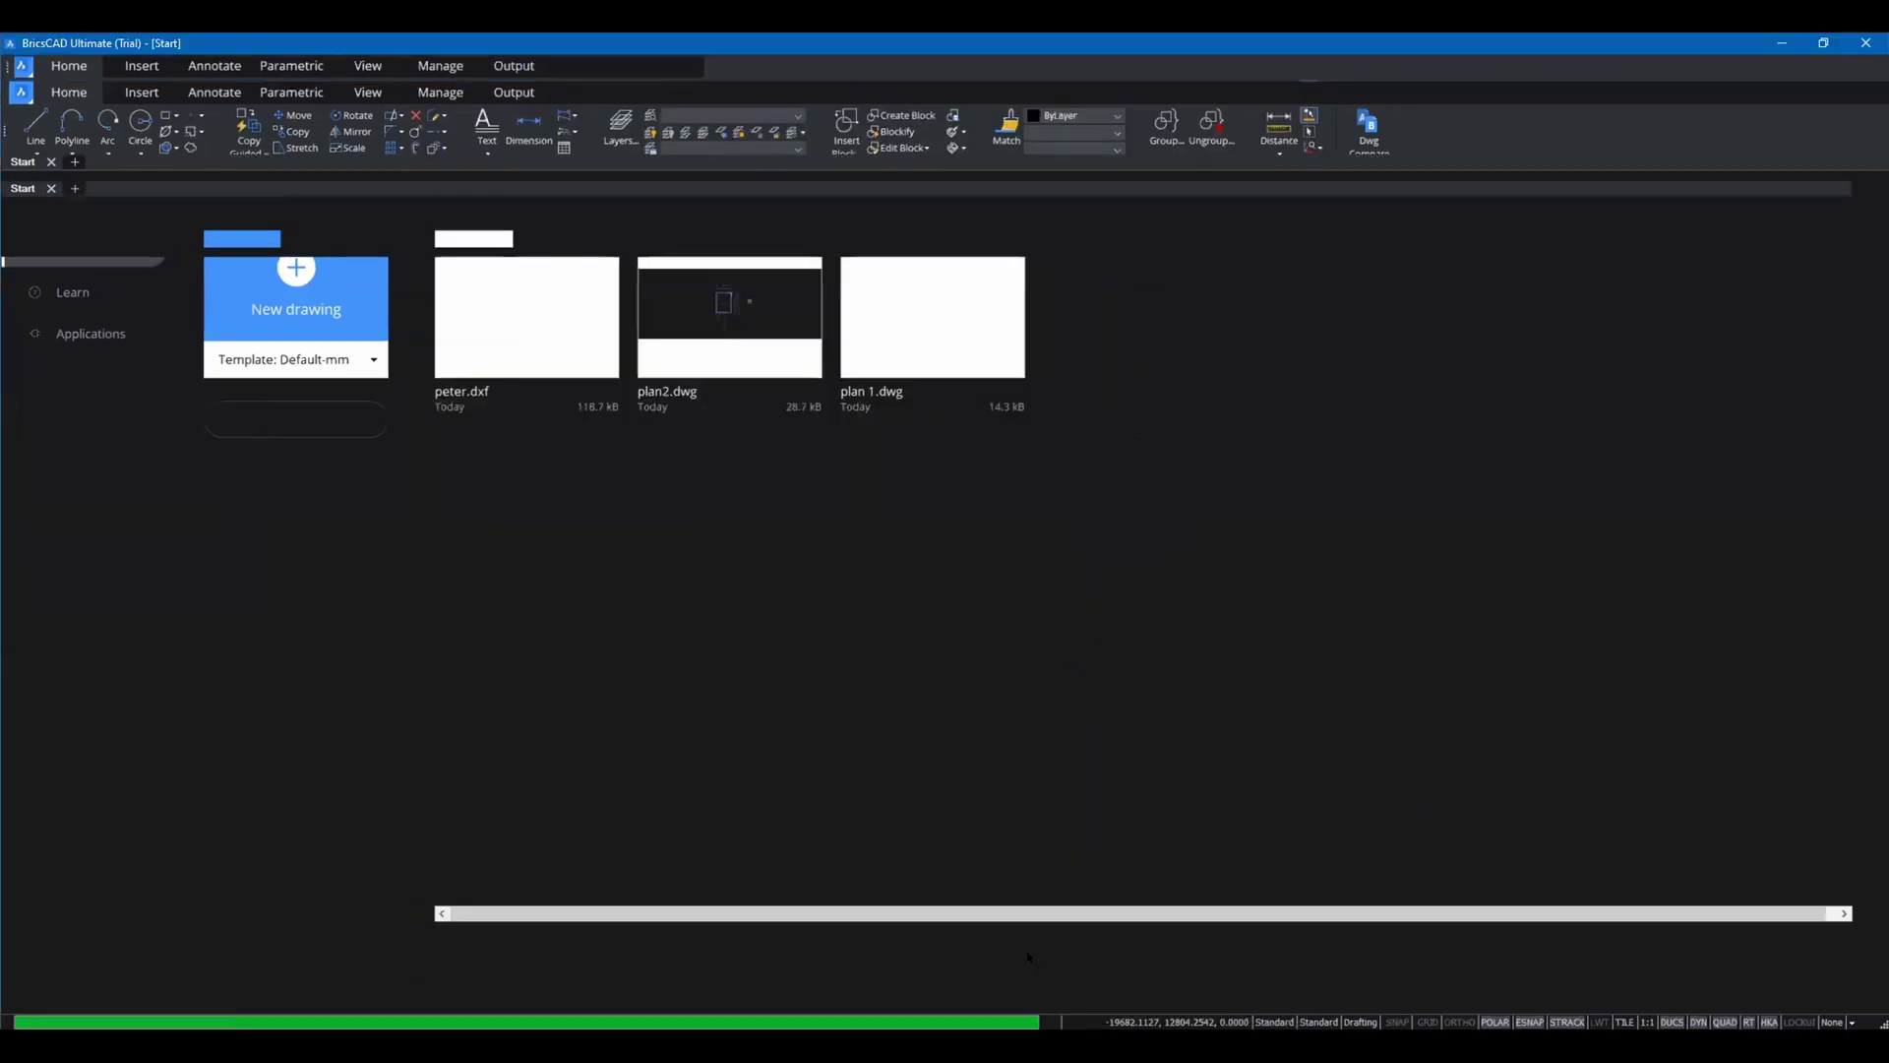
pyautogui.middleClick(889, 599)
pyautogui.middleClick(889, 600)
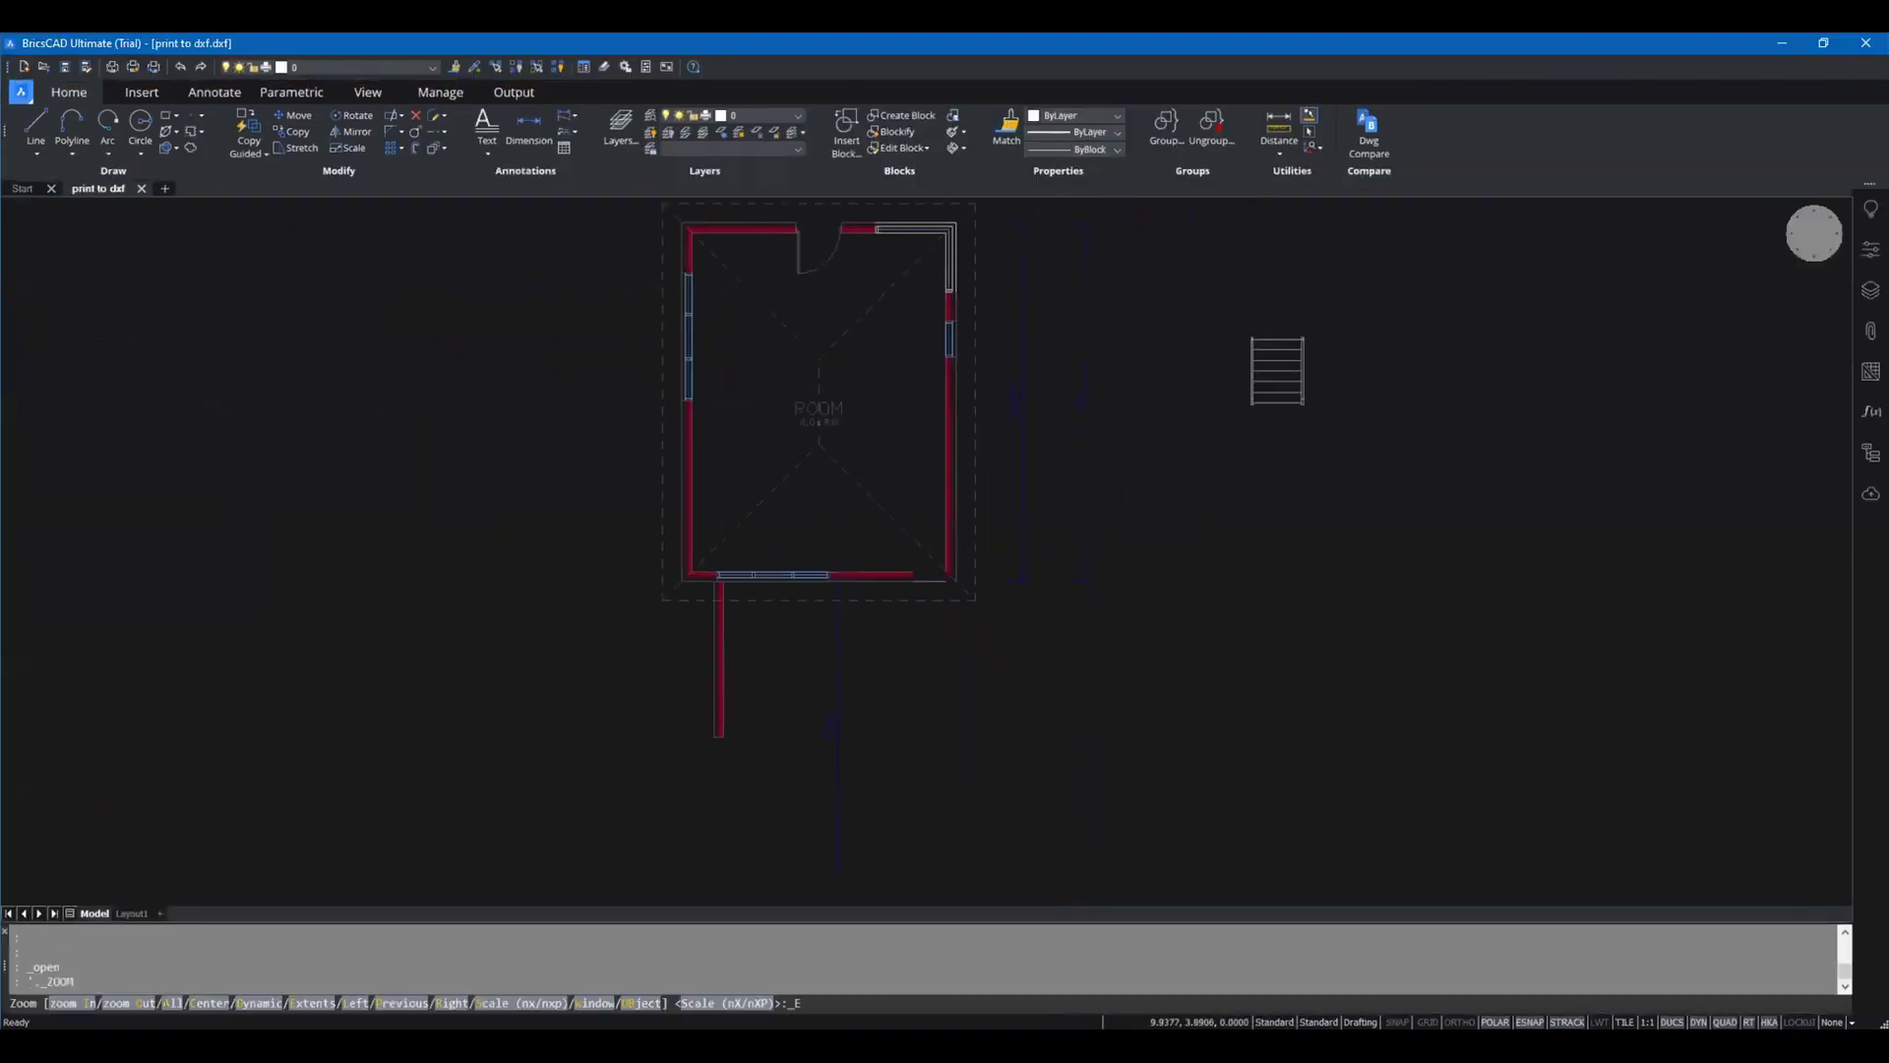
# - Examine the plotted wall corners up close and select single diagonal hatch lines in the upper wall's outer layer
pyautogui.scroll(2, 655, 642)
pyautogui.scroll(6, 655, 643)
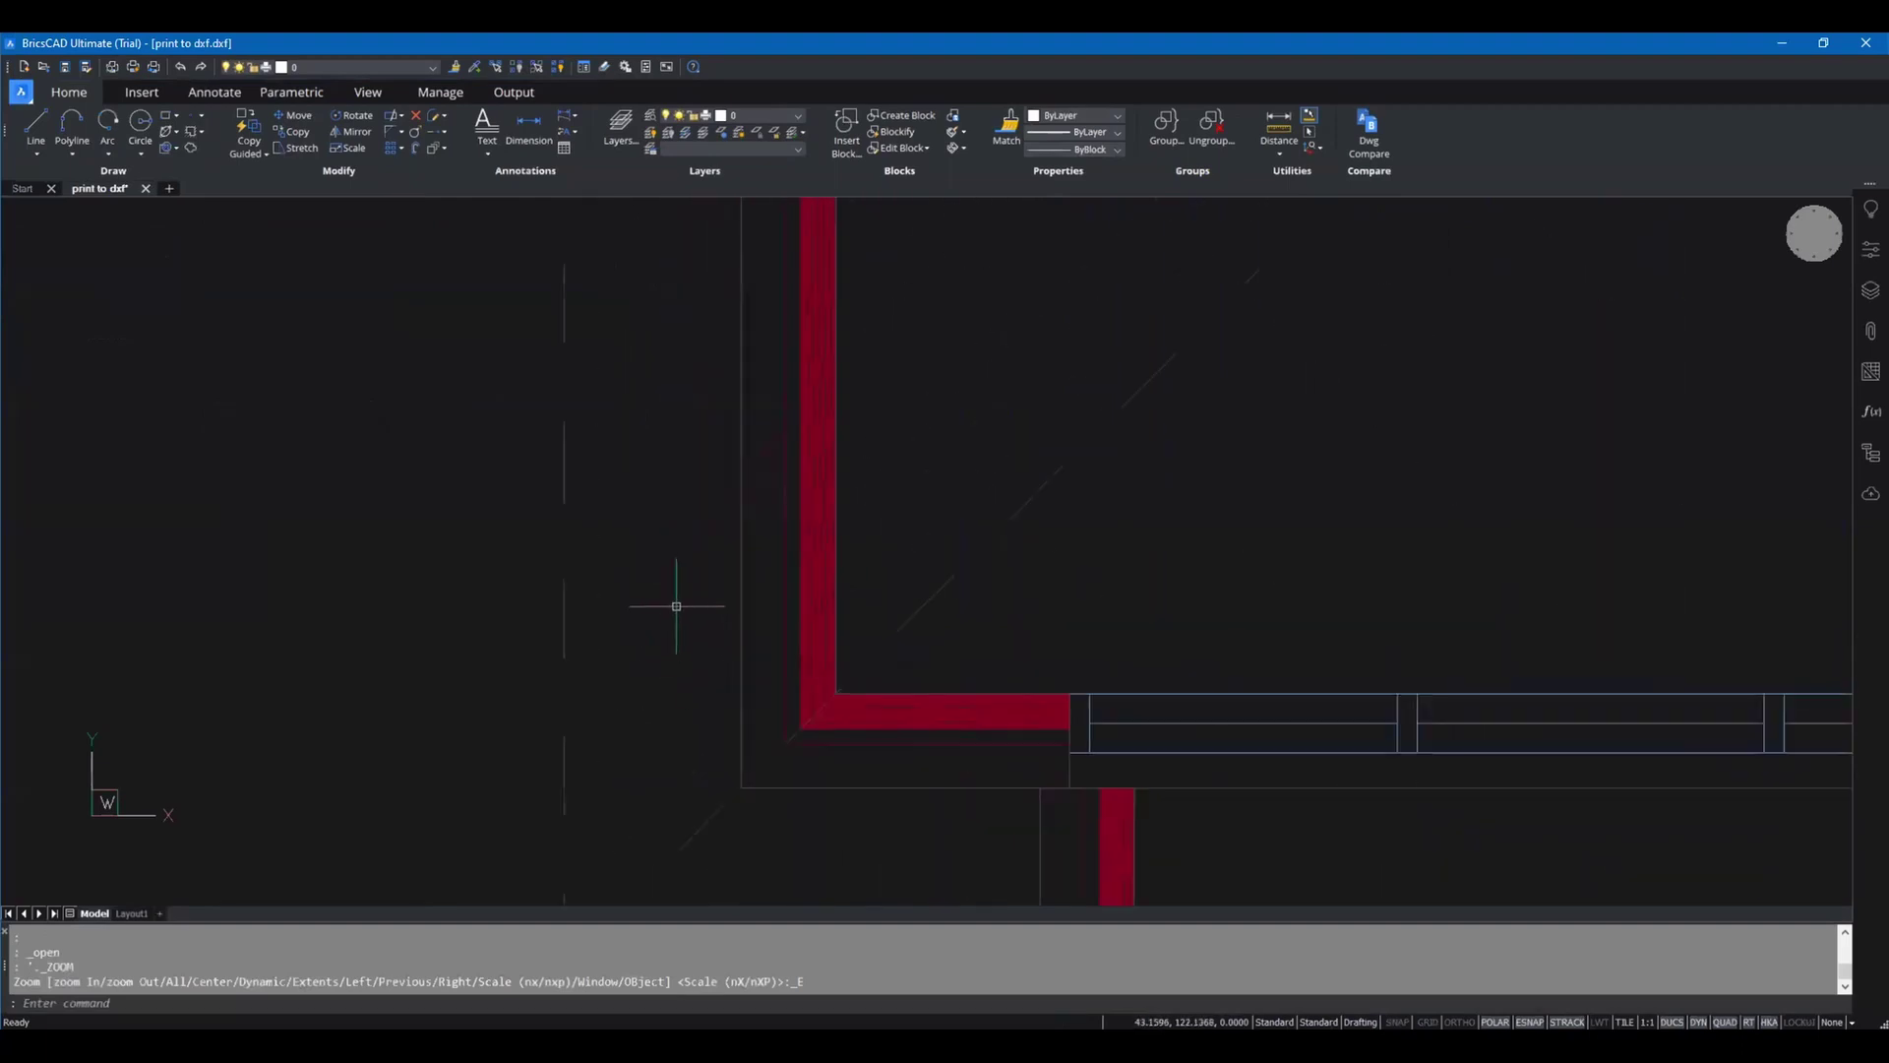
pyautogui.scroll(-5, 685, 603)
pyautogui.moveTo(911, 325); pyautogui.dragTo(953, 503, button='middle')
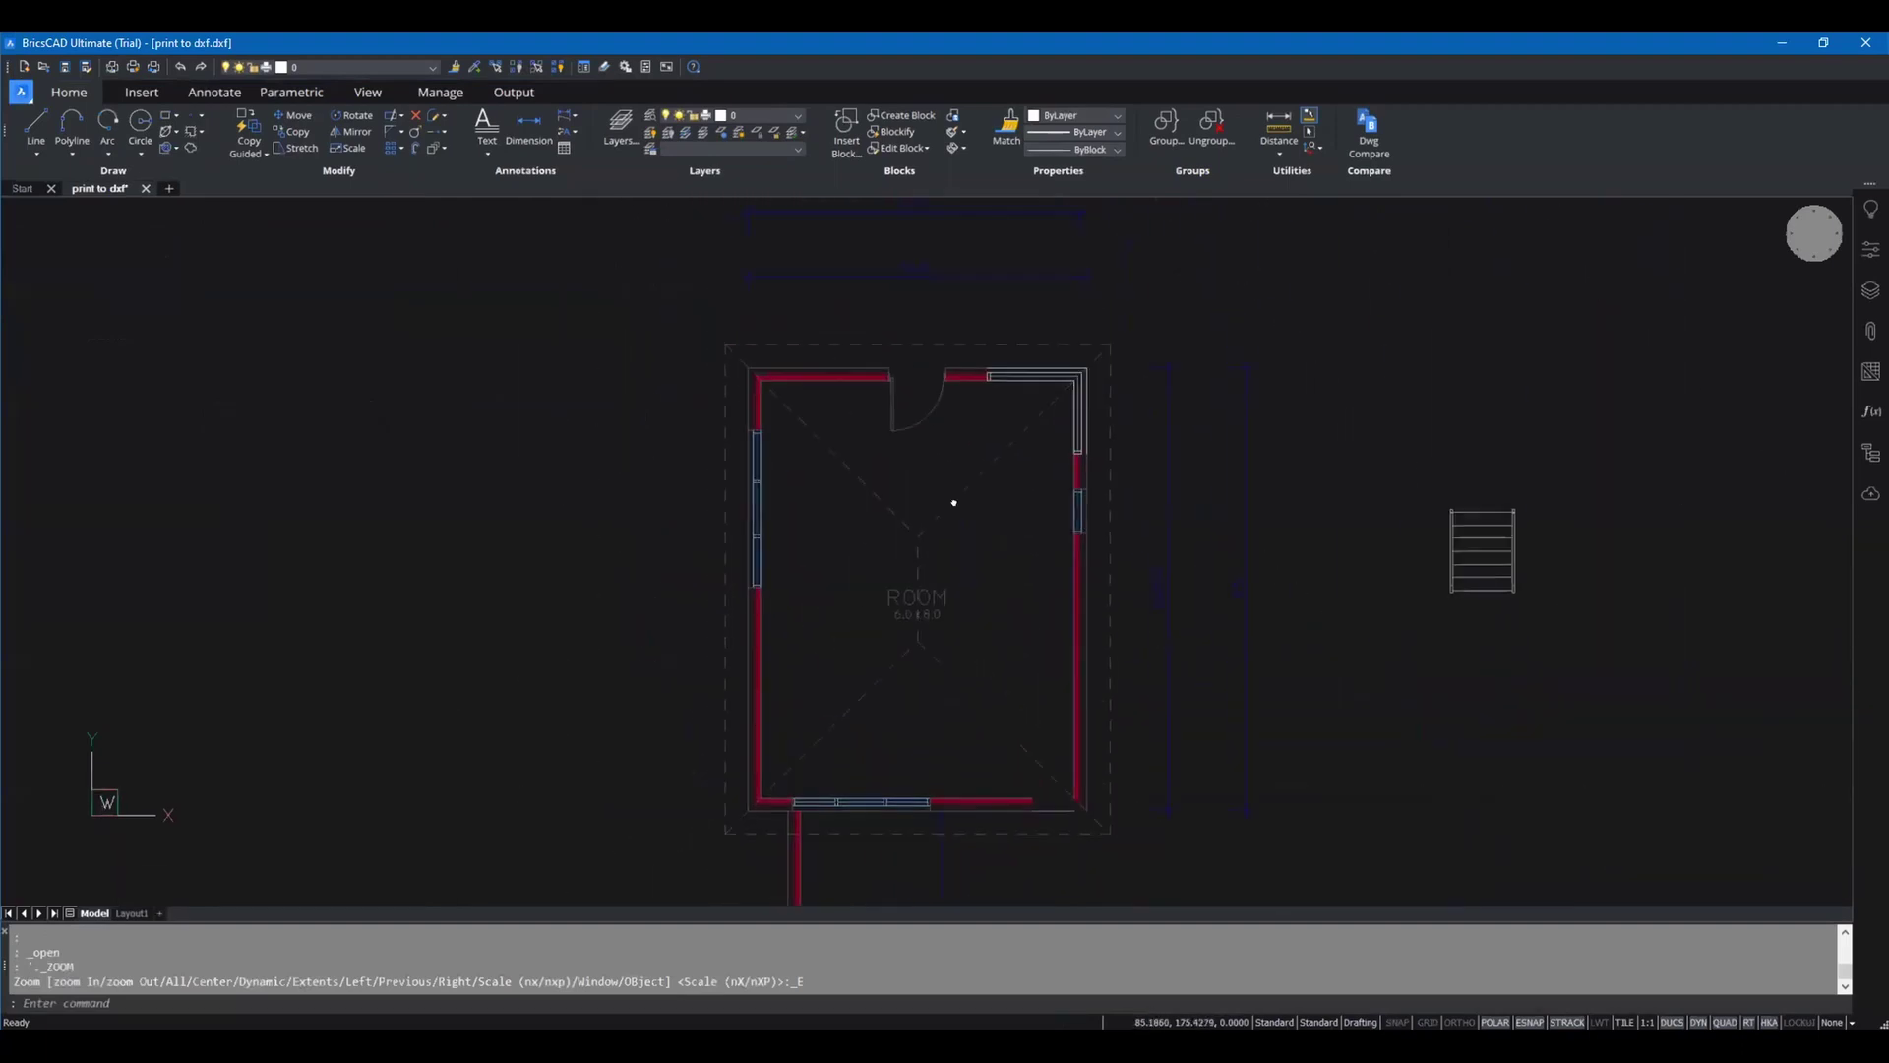
pyautogui.scroll(8, 829, 372)
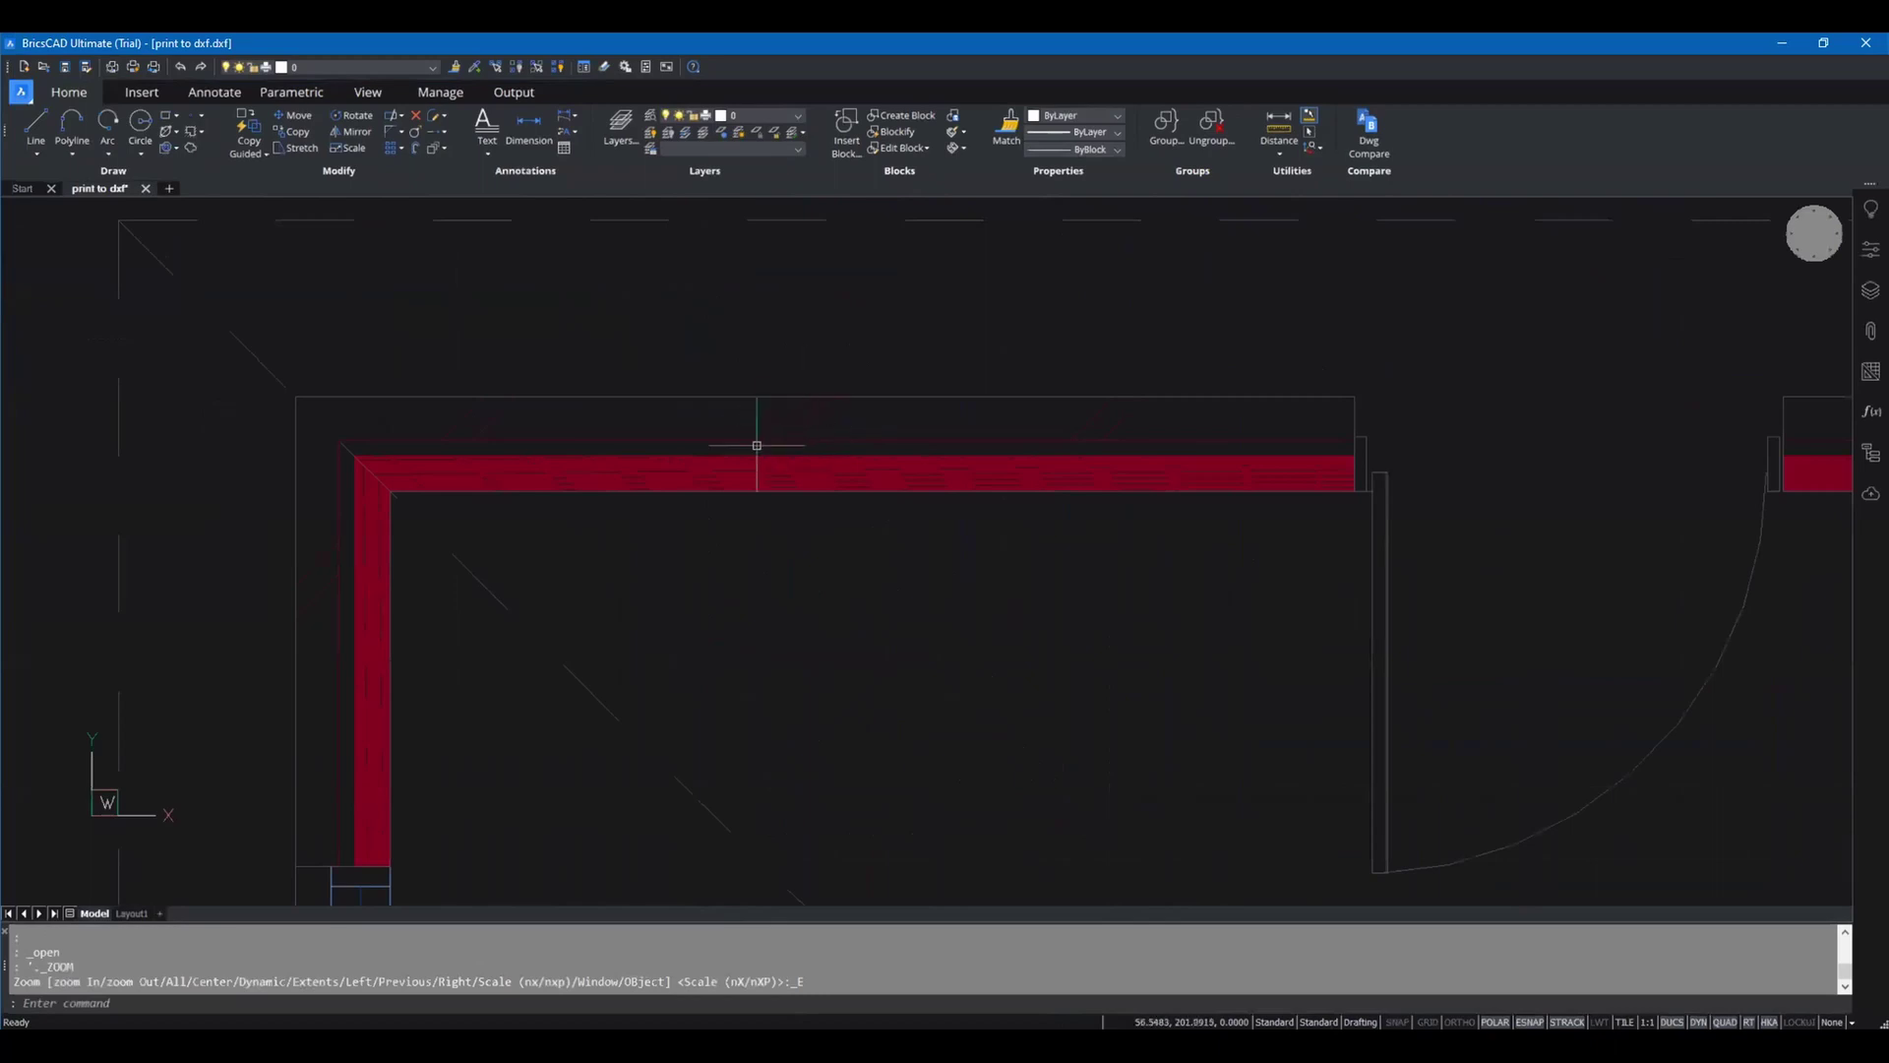
pyautogui.click(782, 421)
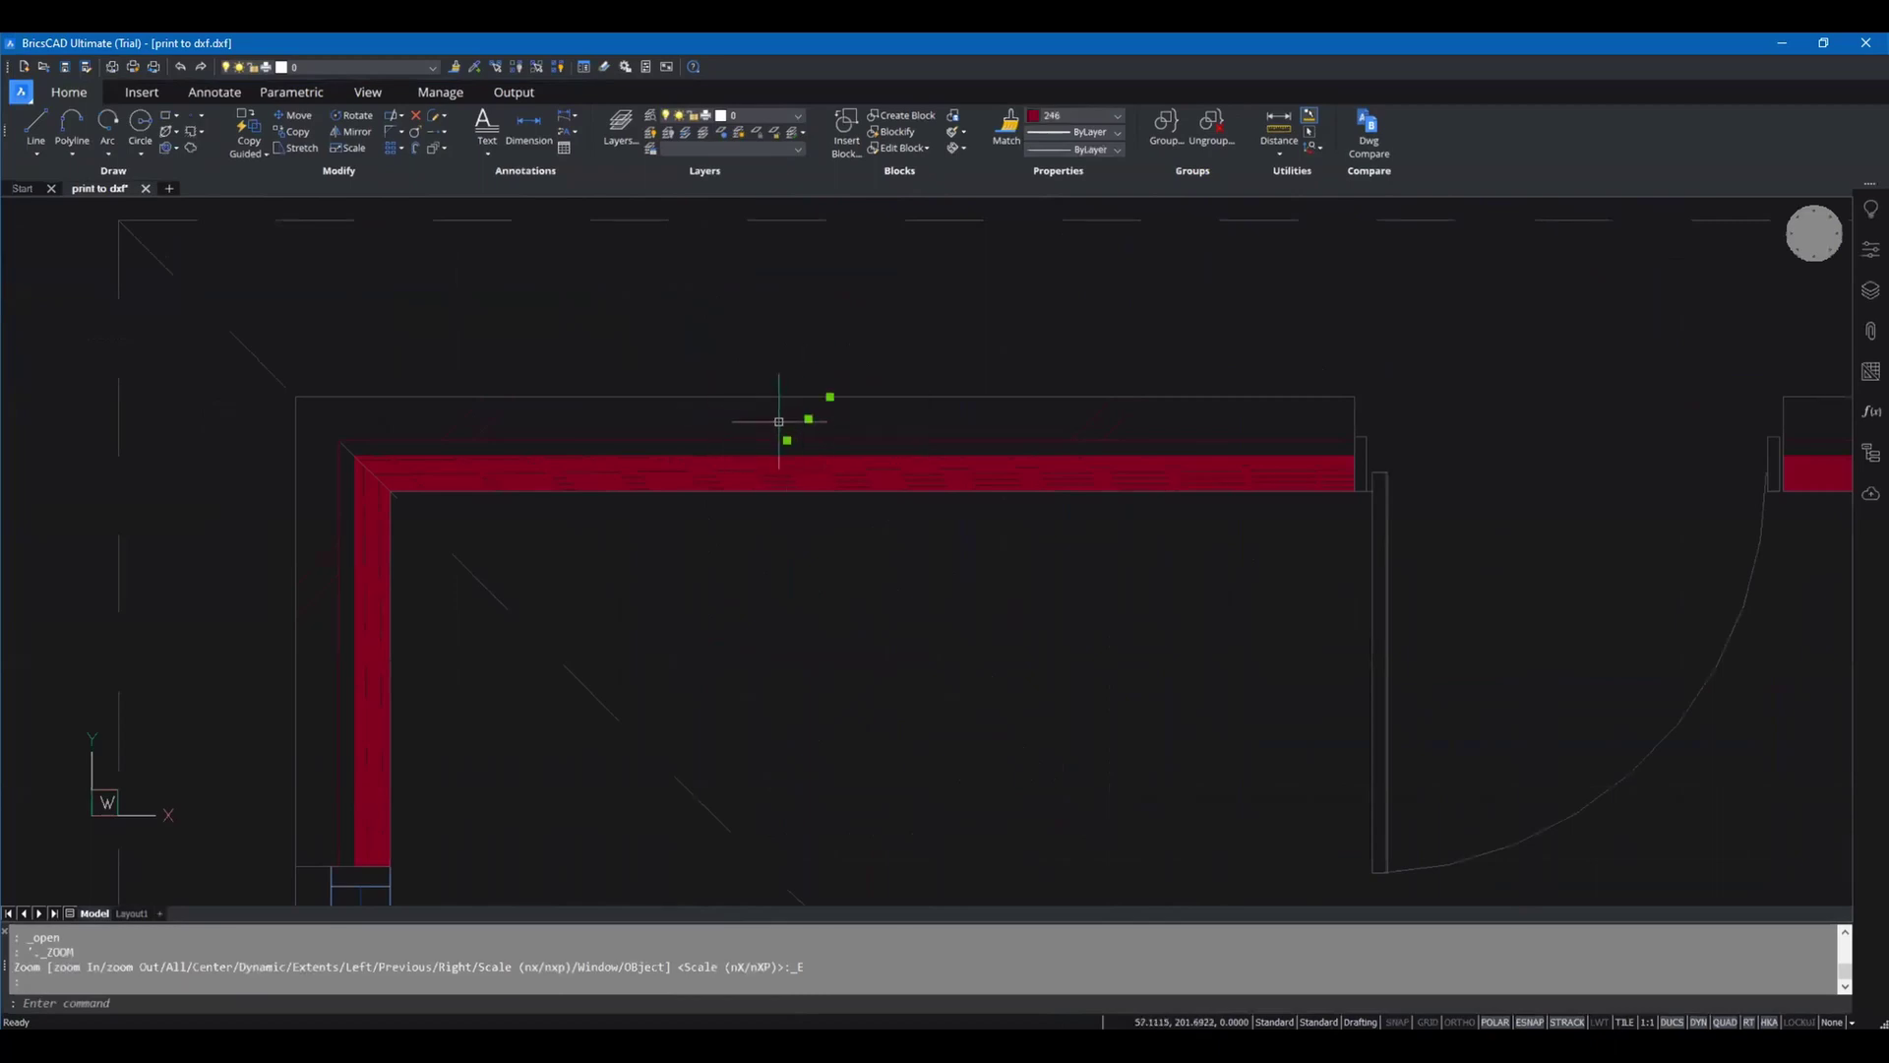
pyautogui.click(692, 363)
pyautogui.press('Escape')
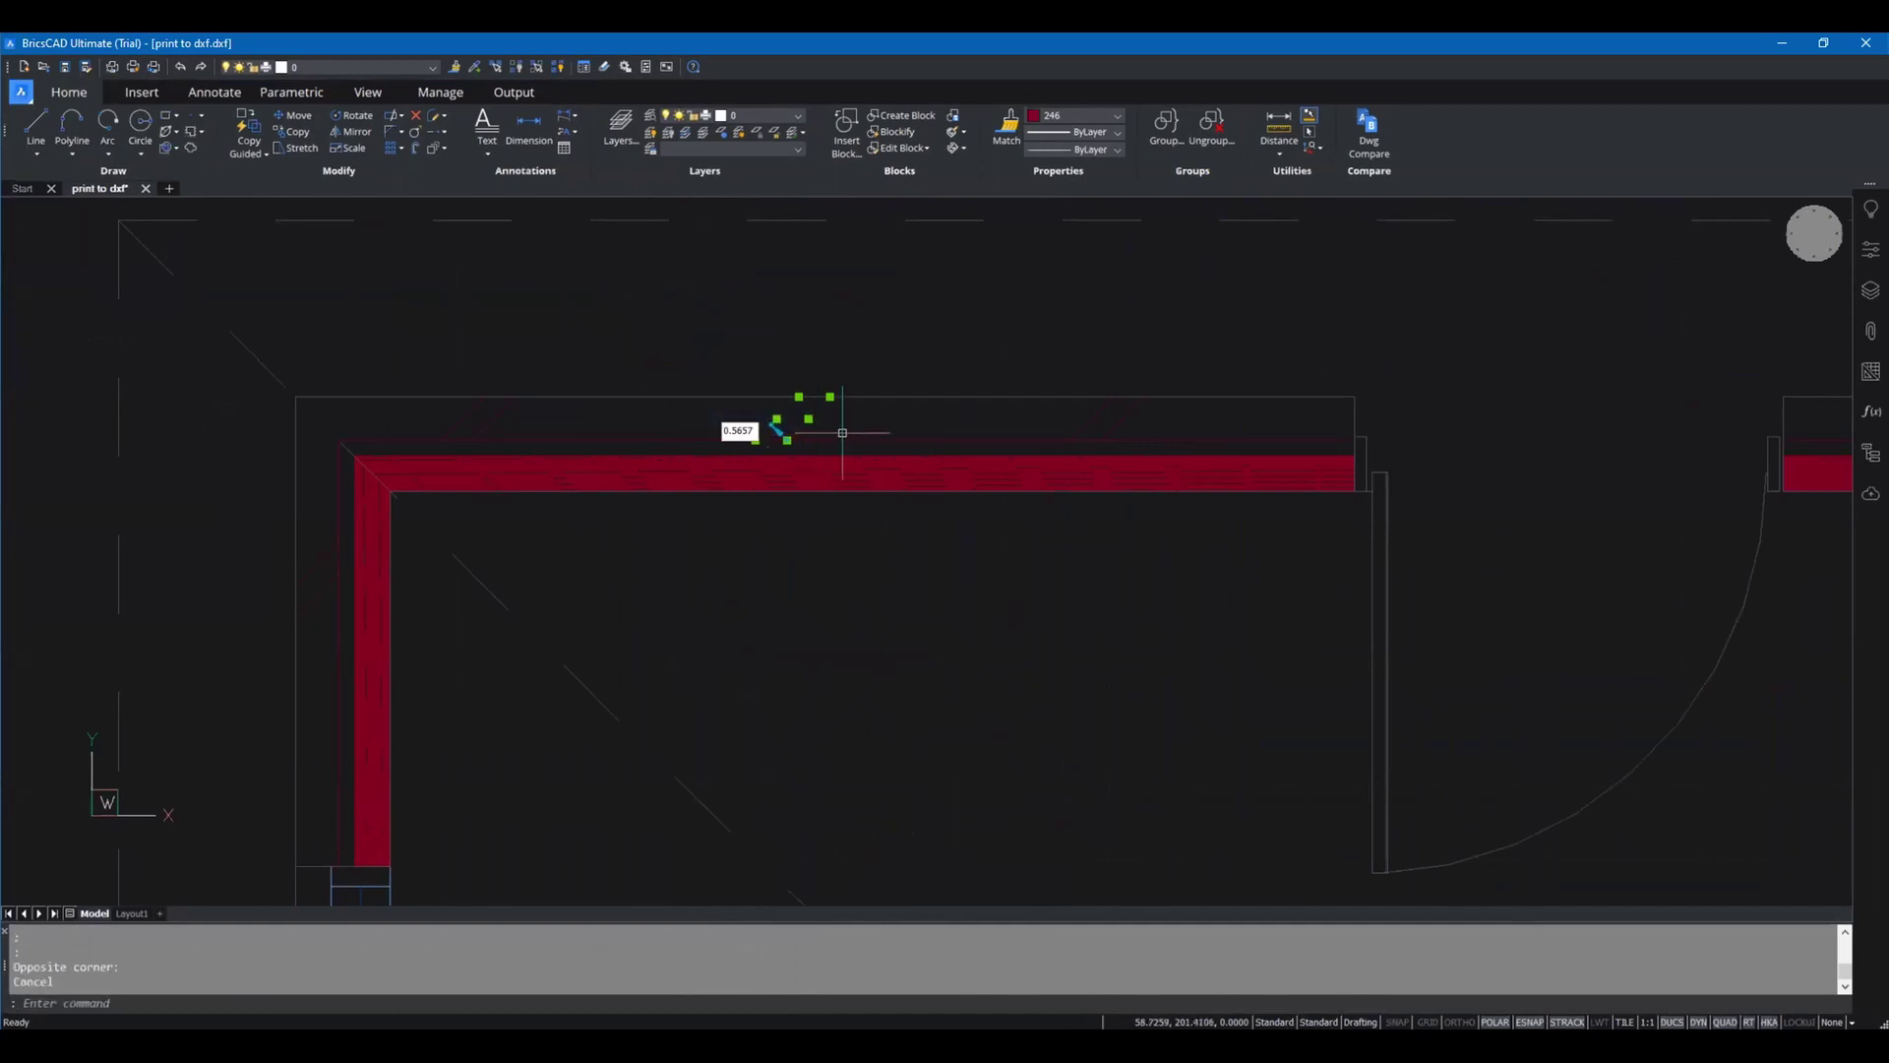
# - Select individual lines within the upper wall's red fill to check how the fill is made up
pyautogui.scroll(5, 847, 394)
pyautogui.click(831, 320)
pyautogui.click(800, 293)
pyautogui.click(748, 271)
pyautogui.click(662, 258)
pyautogui.scroll(-6, 688, 359)
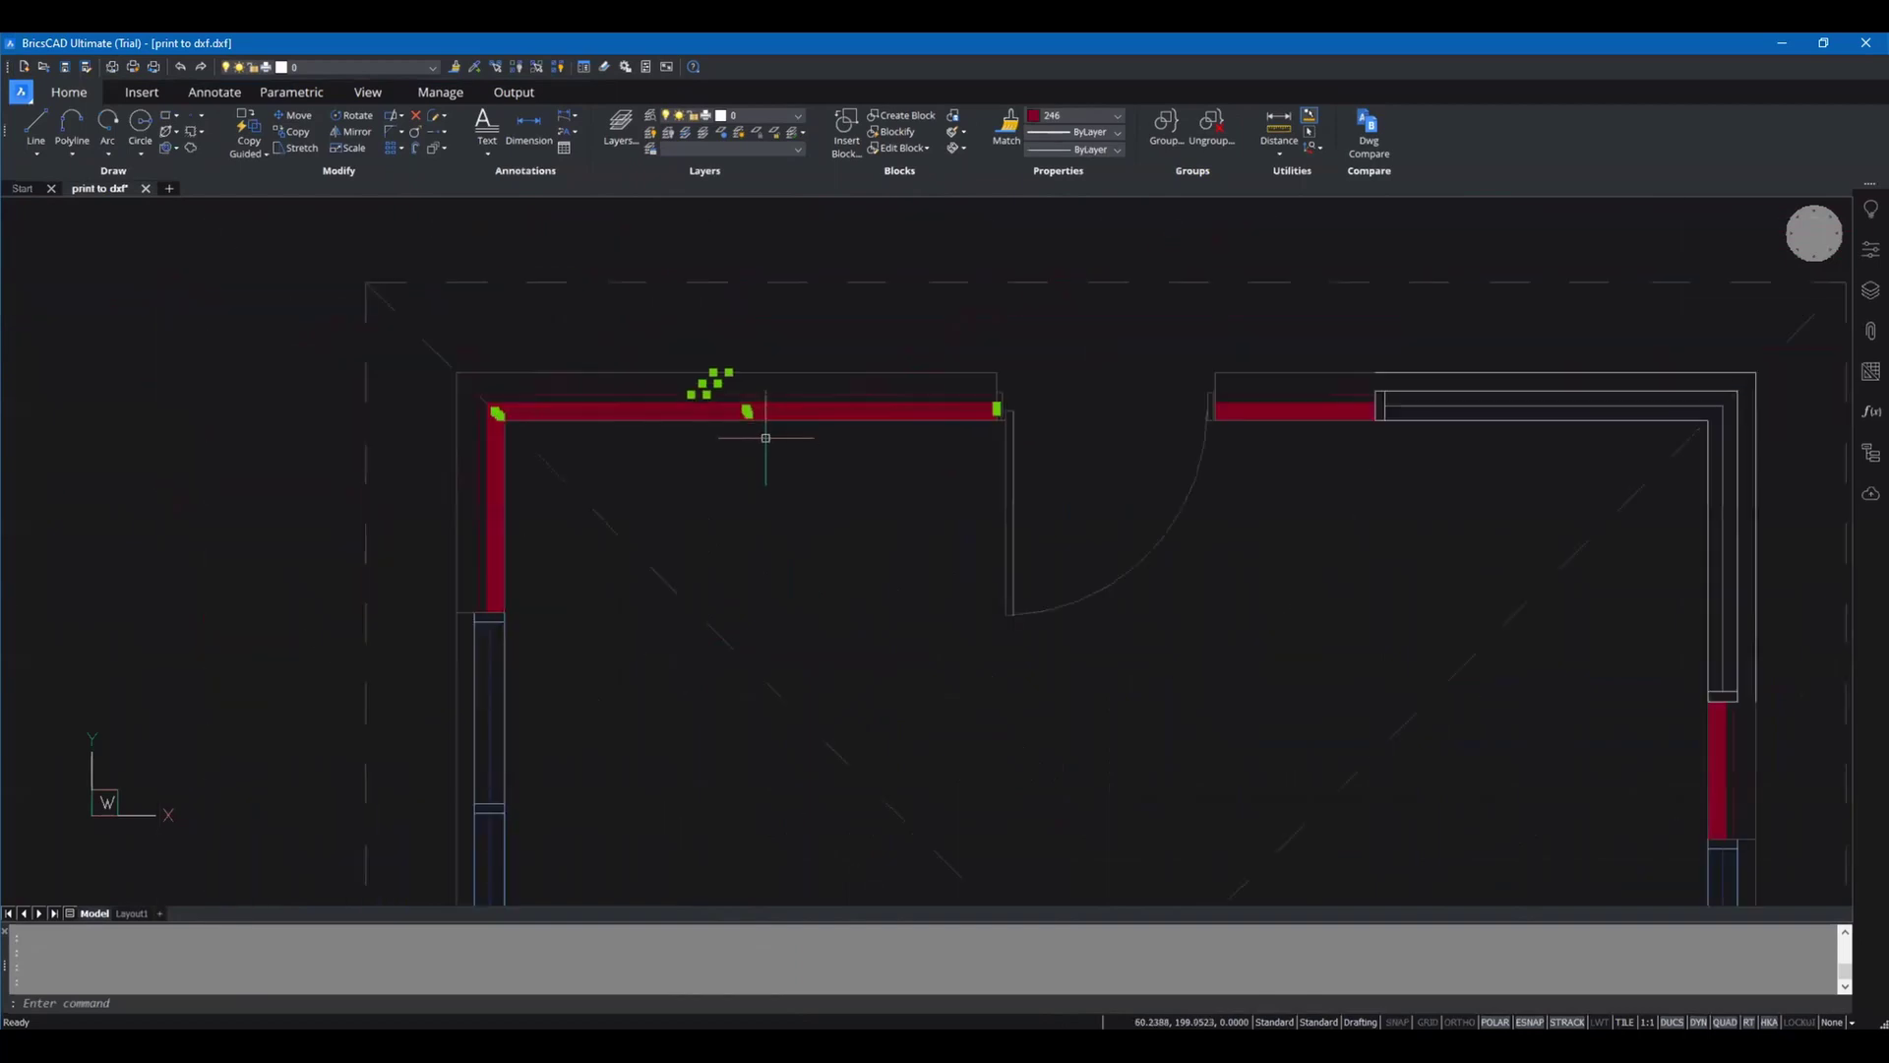
# - Select single dashes of the roof's upper-right dashed diagonal to check how the line is built, and clear the selection
pyautogui.scroll(-3, 965, 573)
pyautogui.scroll(5, 1034, 590)
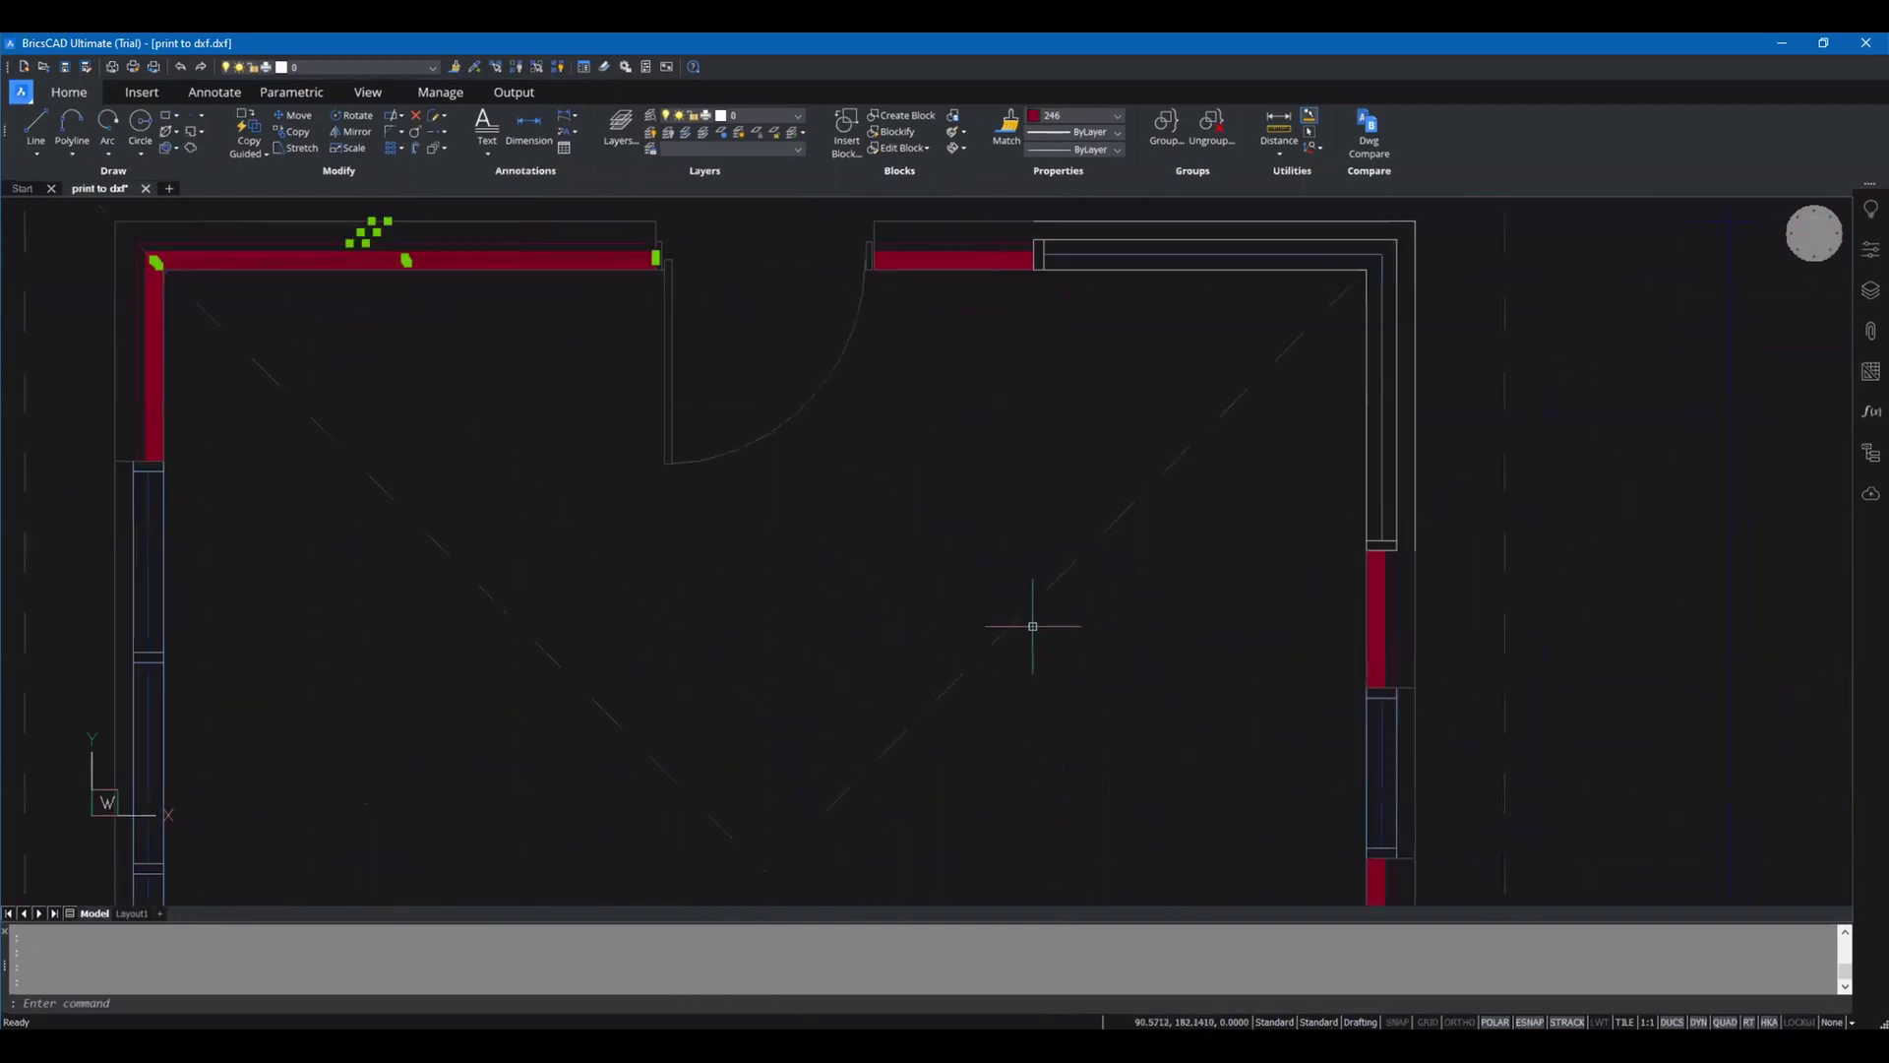
pyautogui.click(1003, 630)
pyautogui.click(1064, 571)
pyautogui.click(1115, 518)
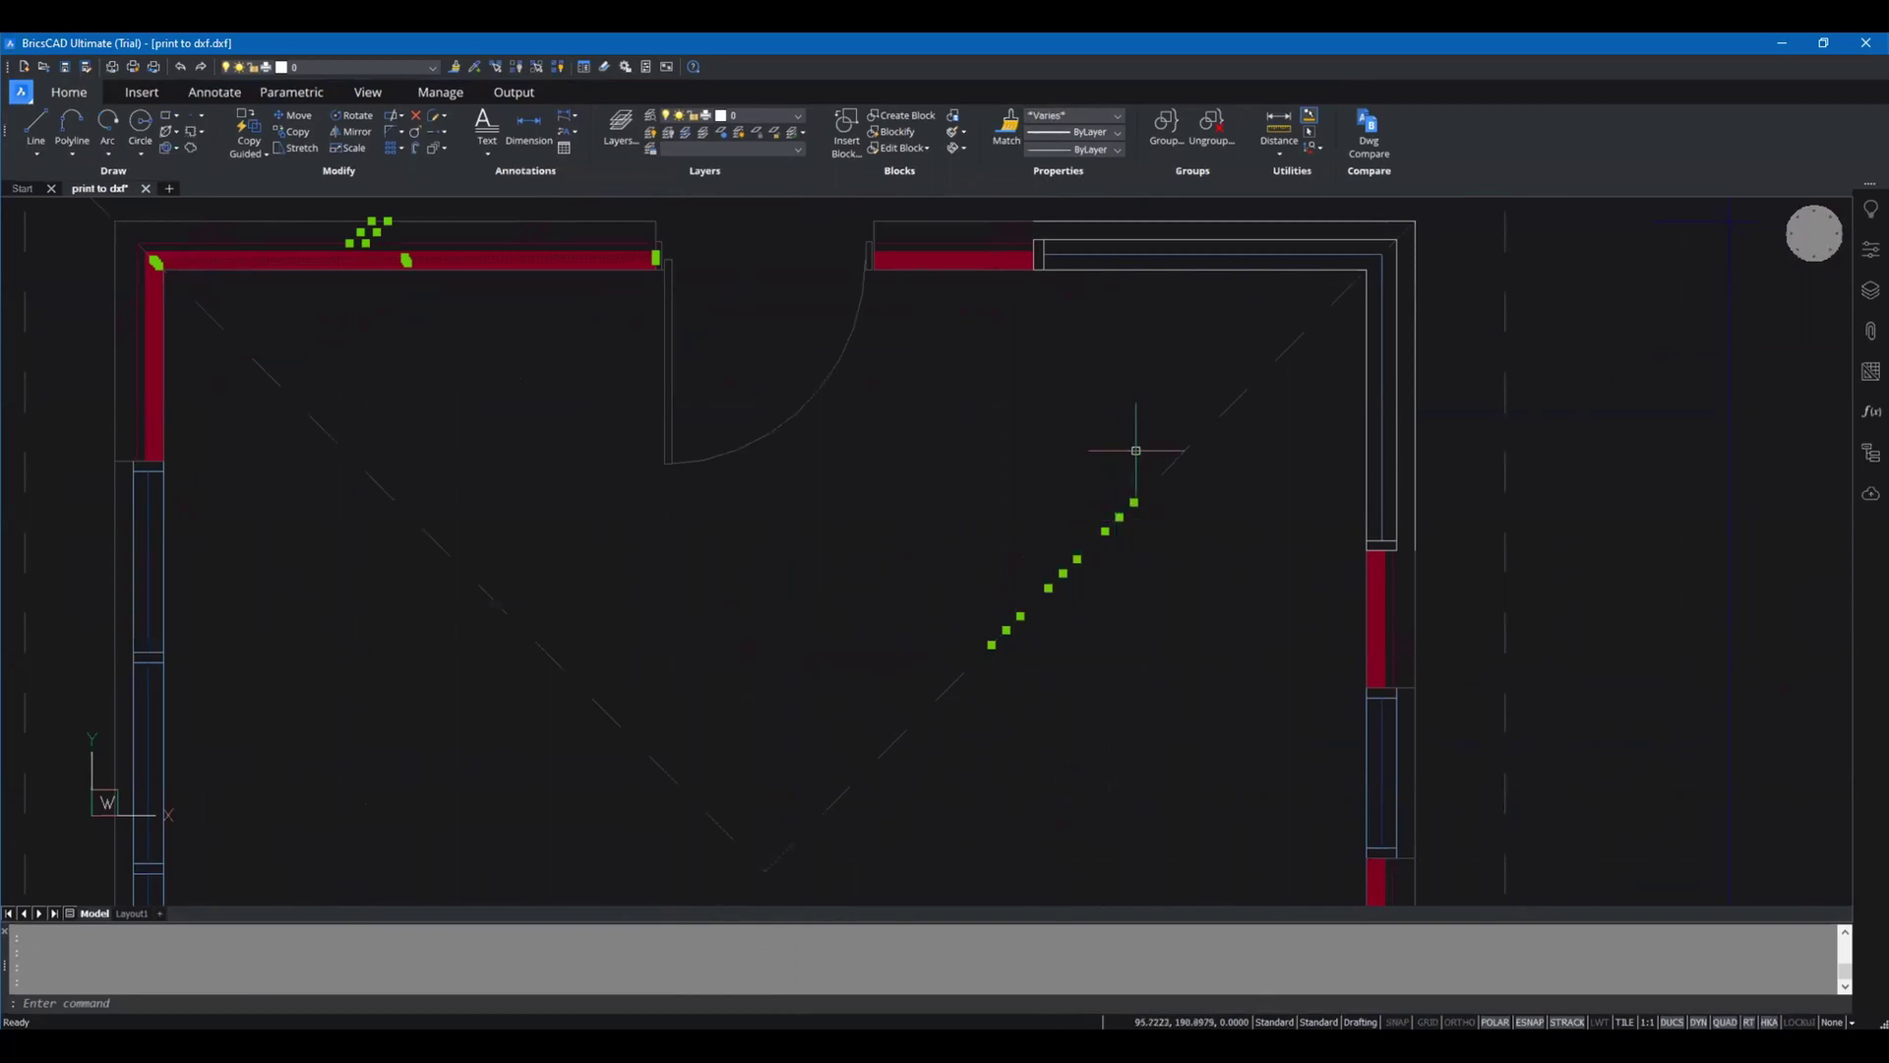
pyautogui.click(1177, 459)
pyautogui.scroll(-5, 1040, 411)
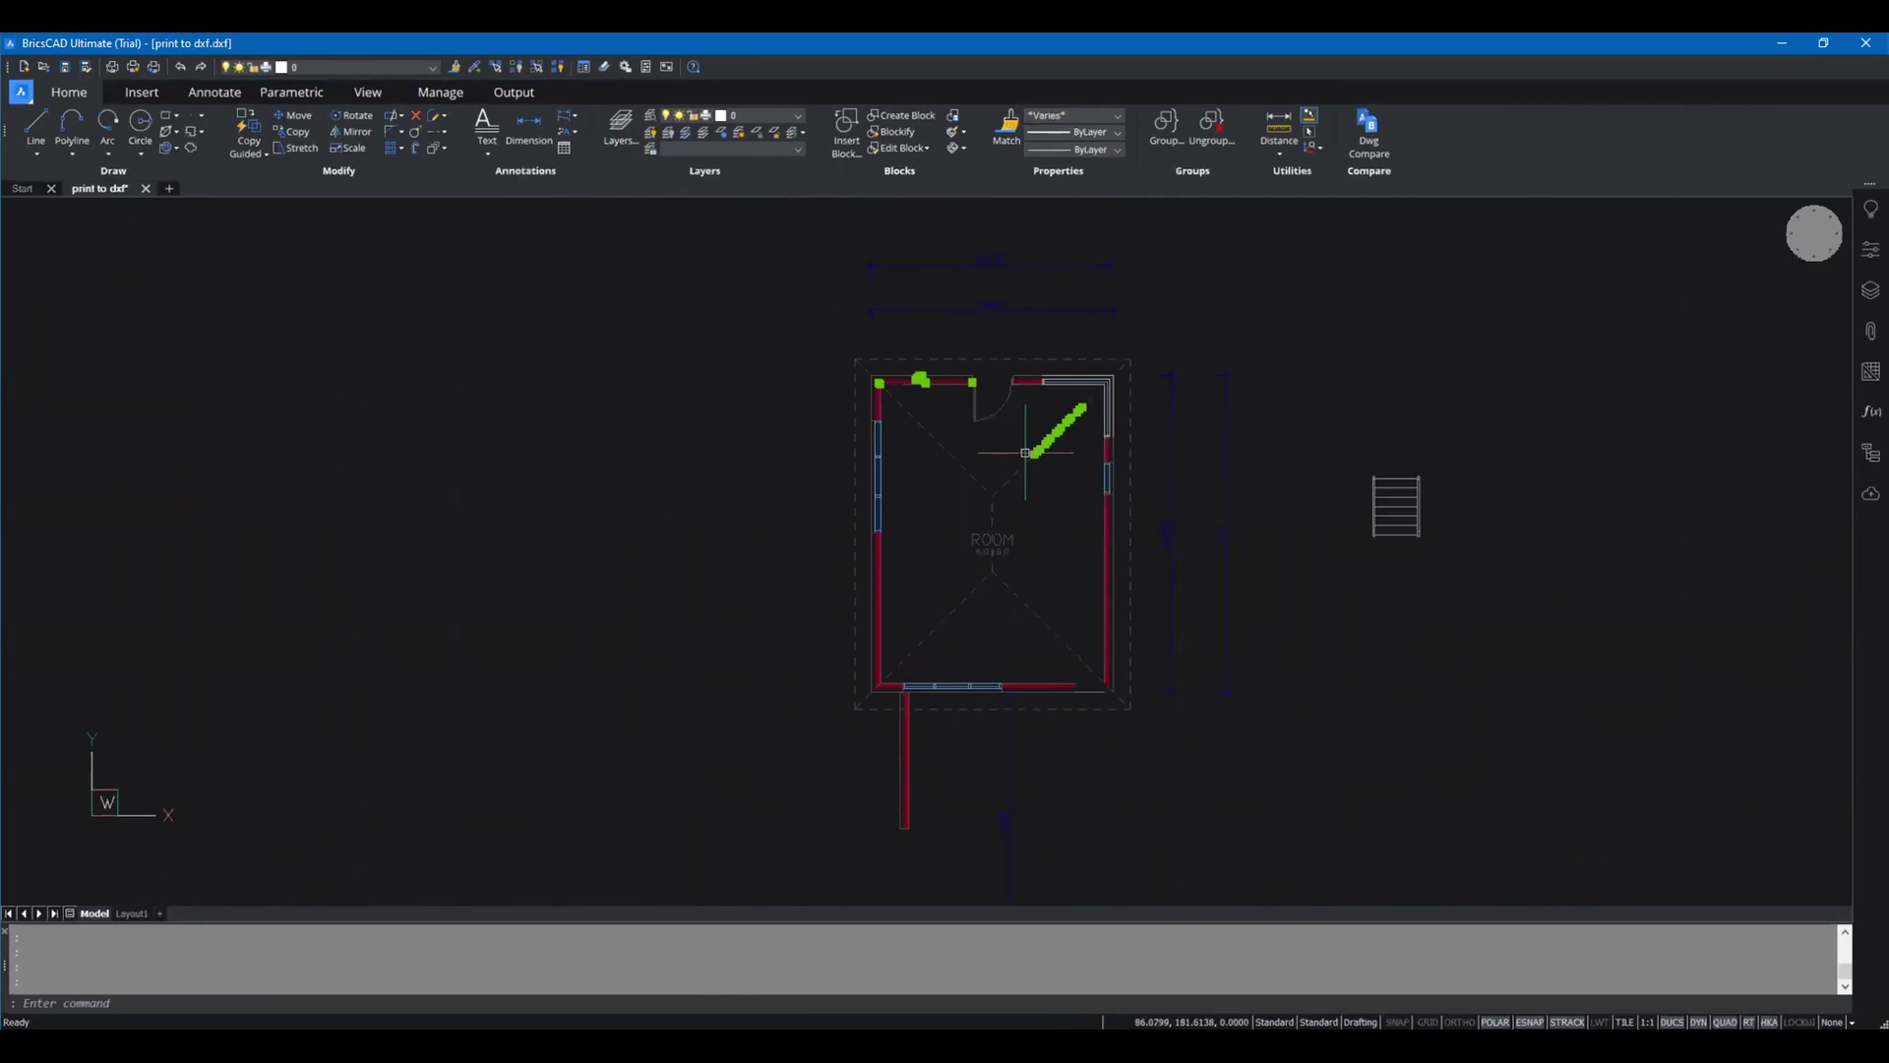
pyautogui.press('Escape')
pyautogui.press('Escape')
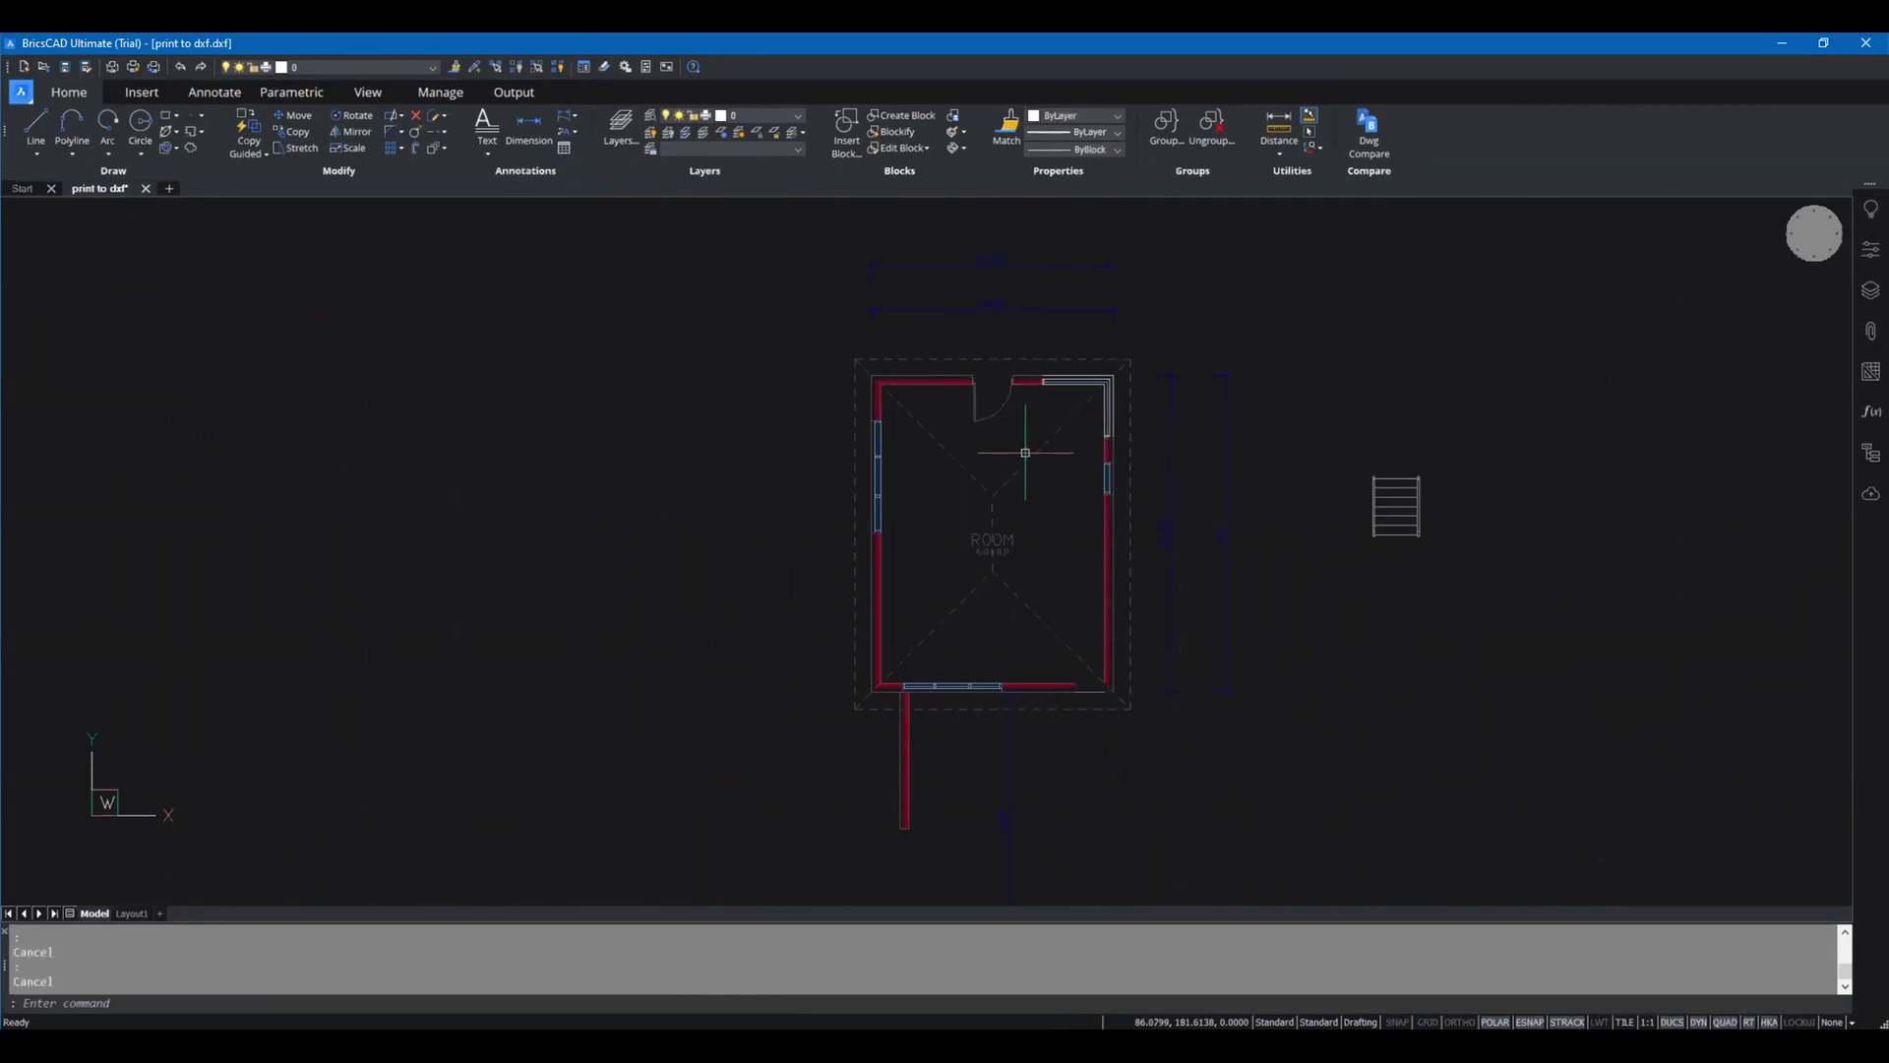
# - Try trimming the dimension text lines beside the room's right wall, using all entities as the trim boundary
pyautogui.scroll(3, 1206, 439)
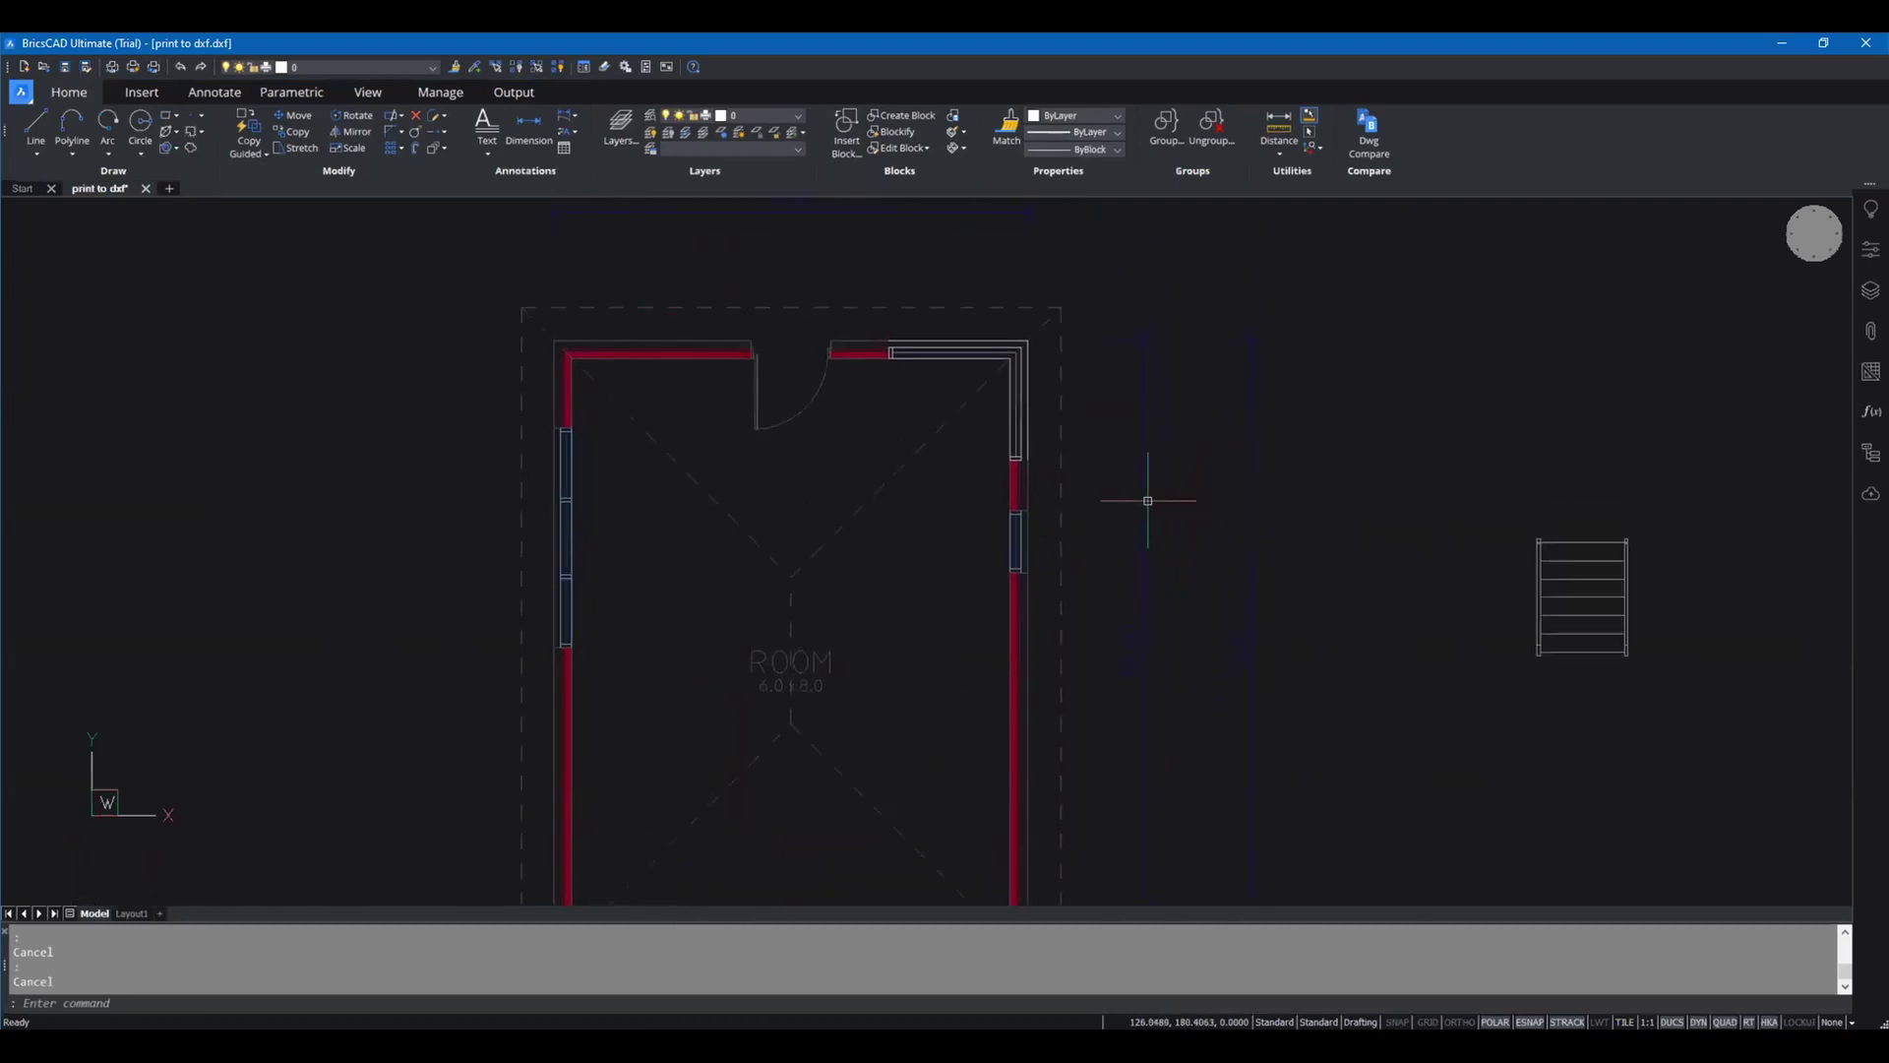
pyautogui.scroll(5, 1134, 551)
pyautogui.scroll(-2, 950, 502)
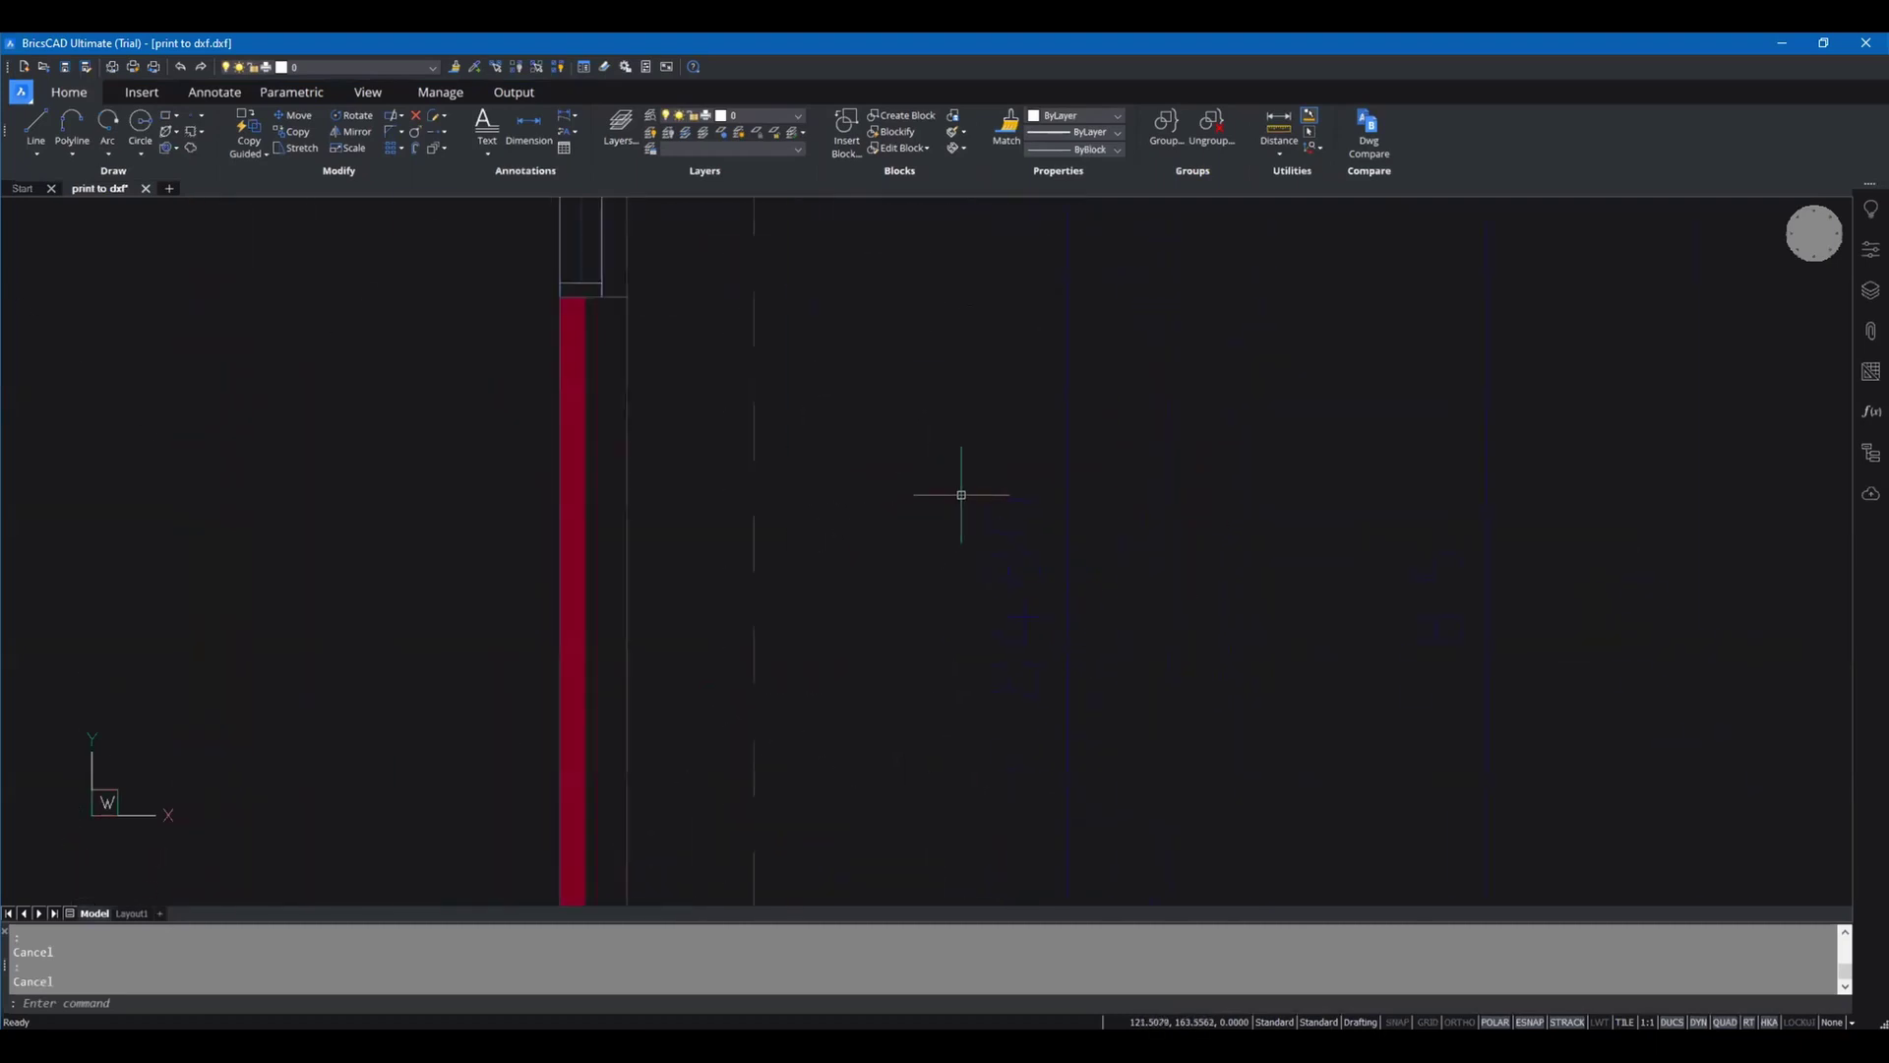
pyautogui.scroll(-1, 961, 495)
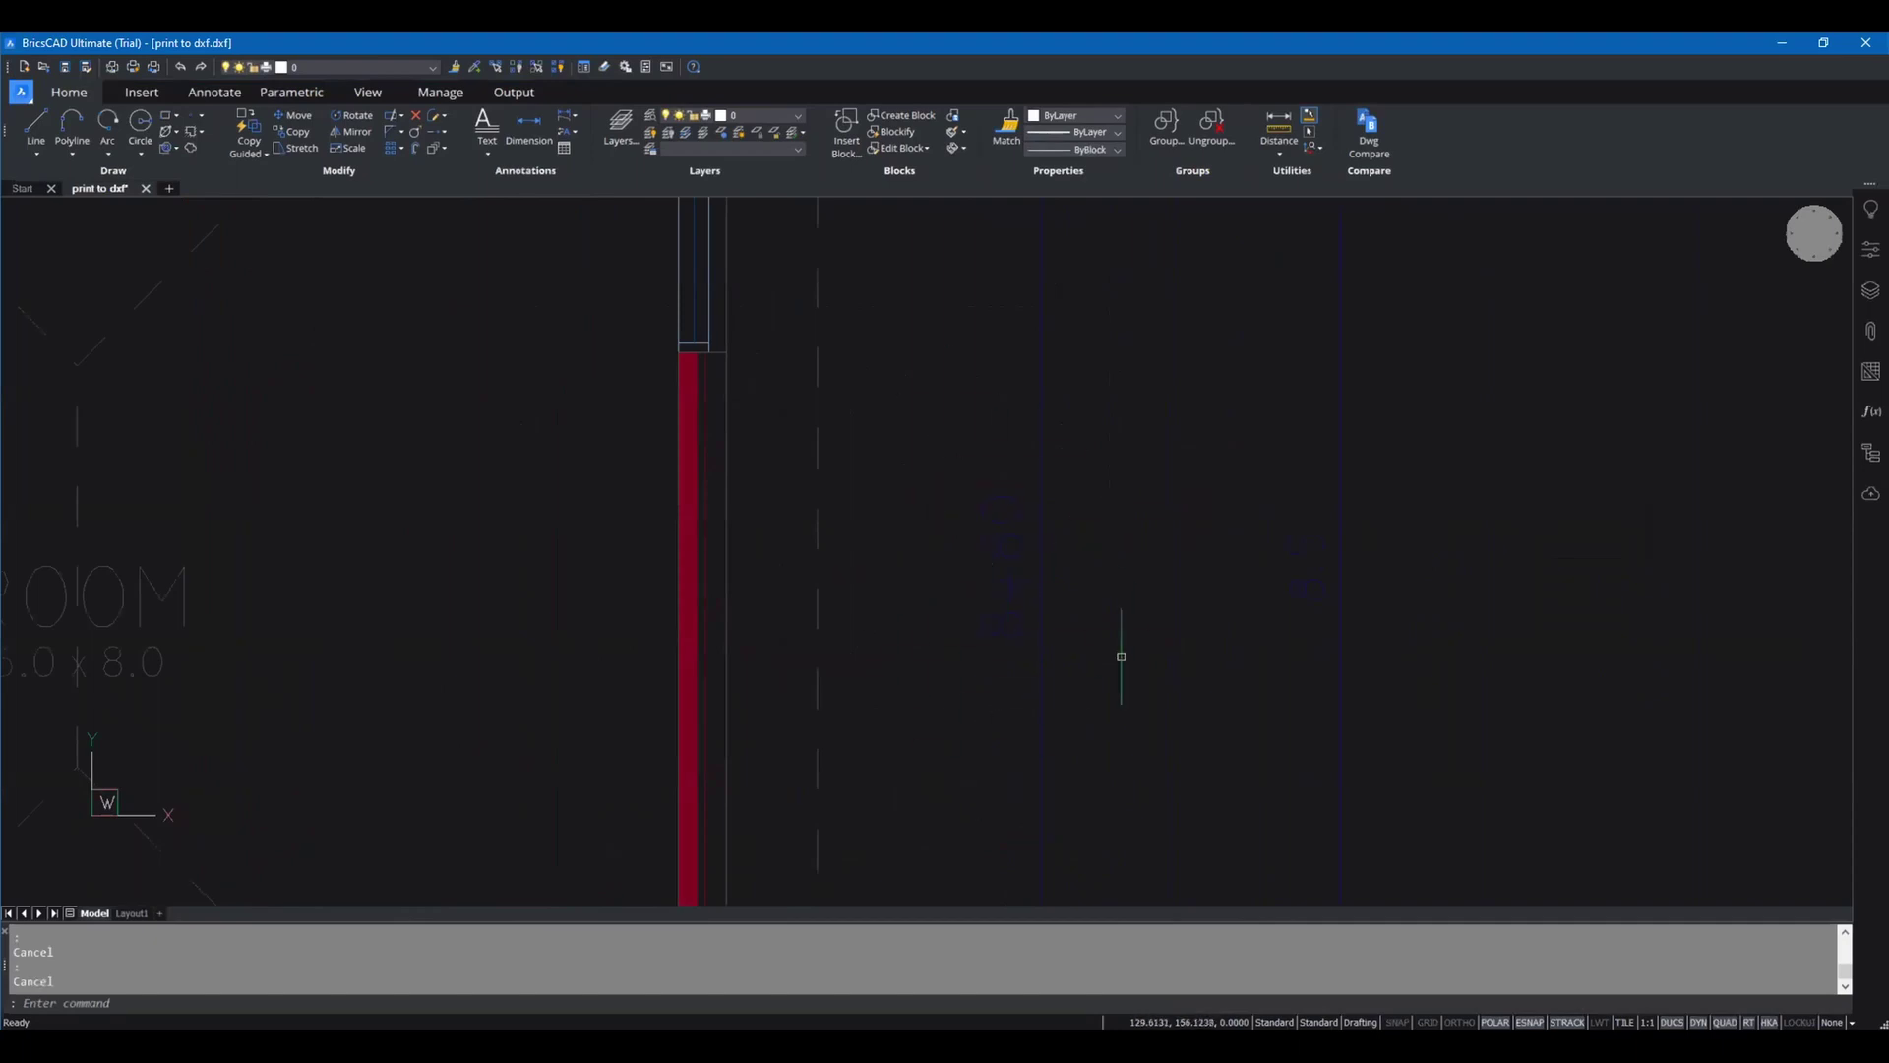
pyautogui.moveTo(456, 591); pyautogui.dragTo(561, 590, button='middle')
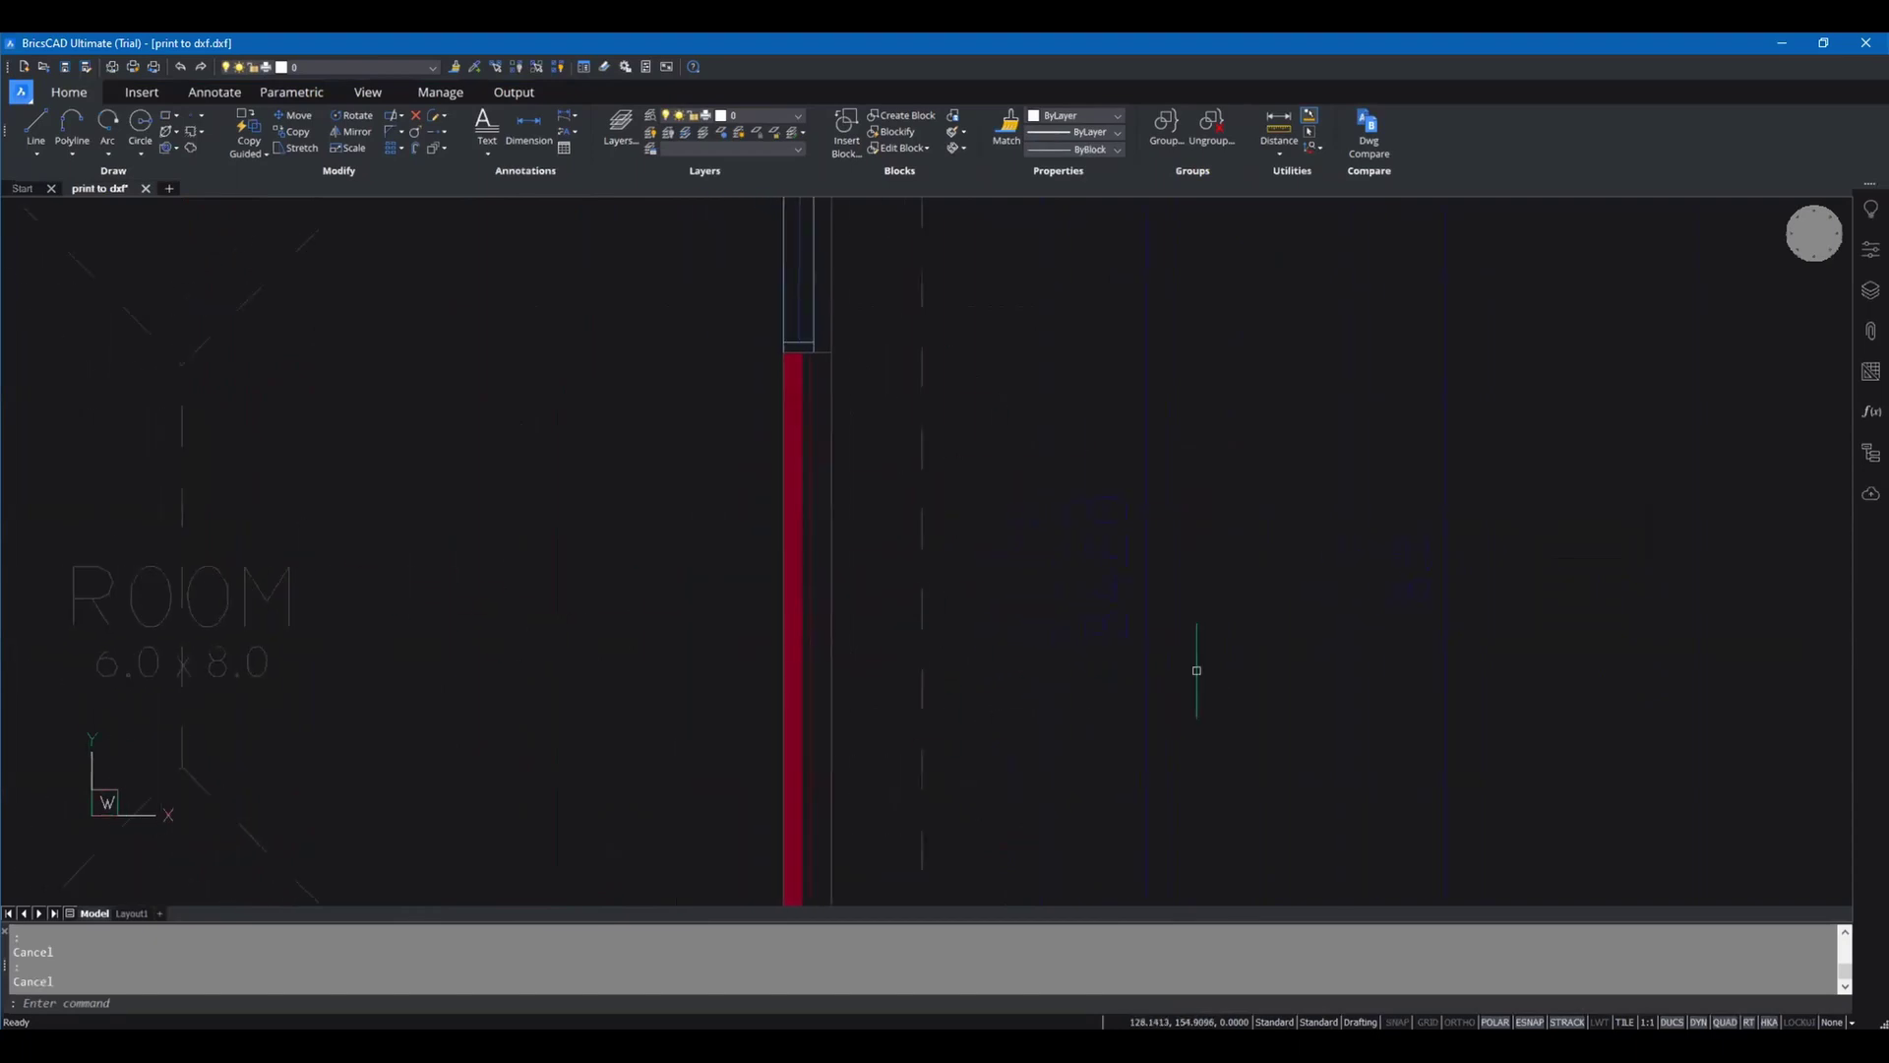
pyautogui.write('tr')
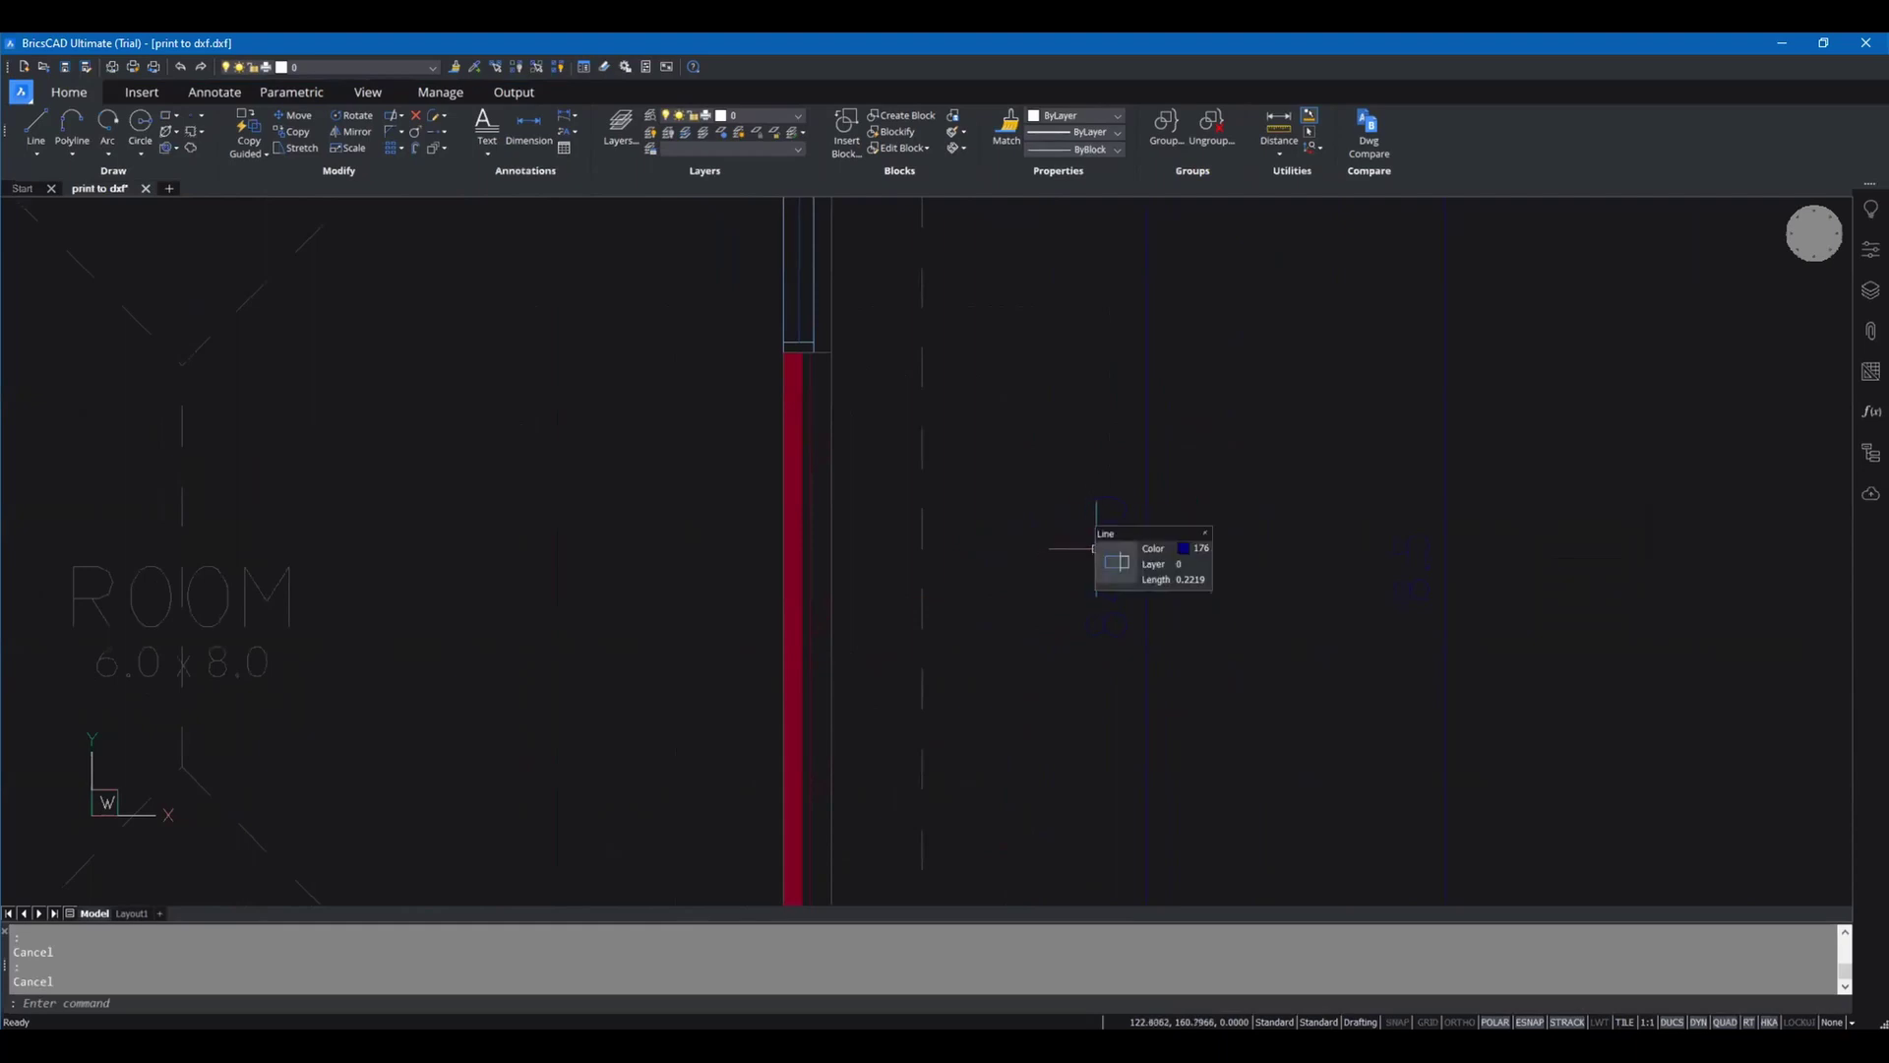
pyautogui.press('Return')
pyautogui.press('Return')
# - Select short segments of a dimension digit up close to check how the text is drawn, and clear the selection
pyautogui.scroll(5, 1051, 520)
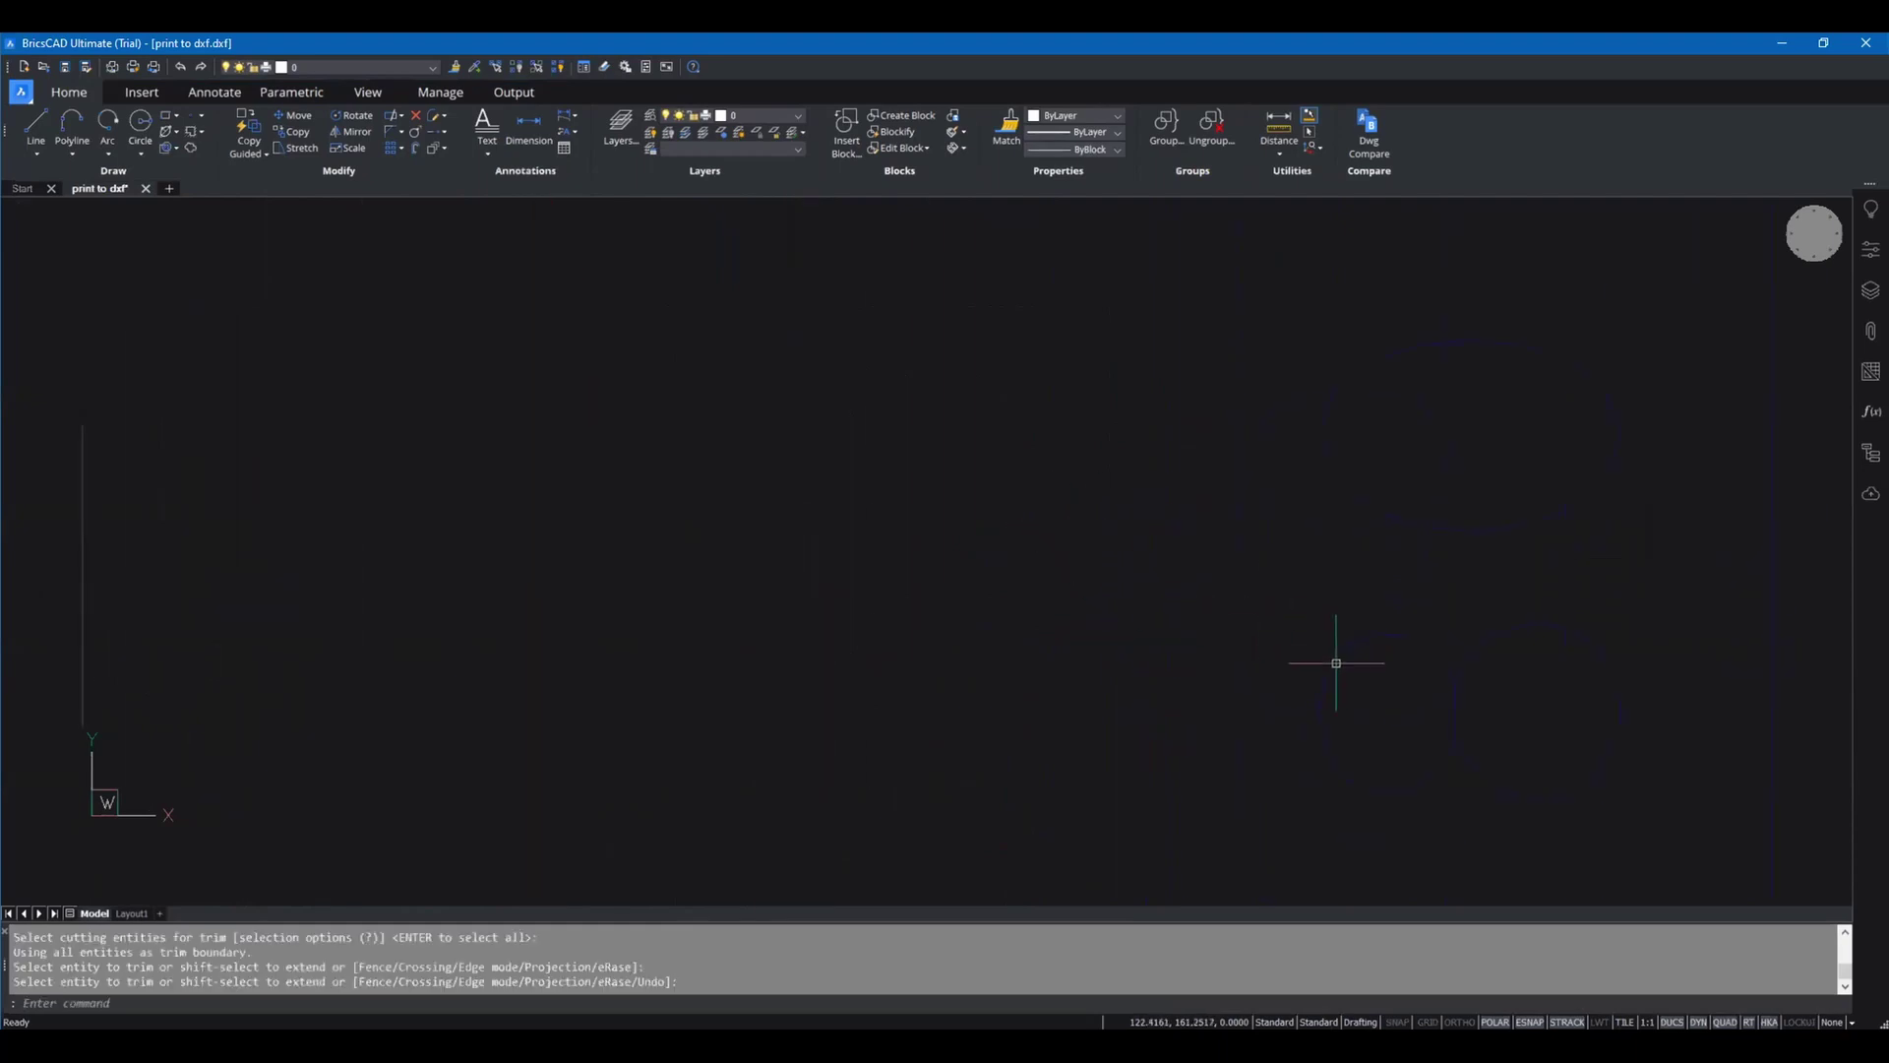
pyautogui.click(1369, 635)
pyautogui.click(1244, 601)
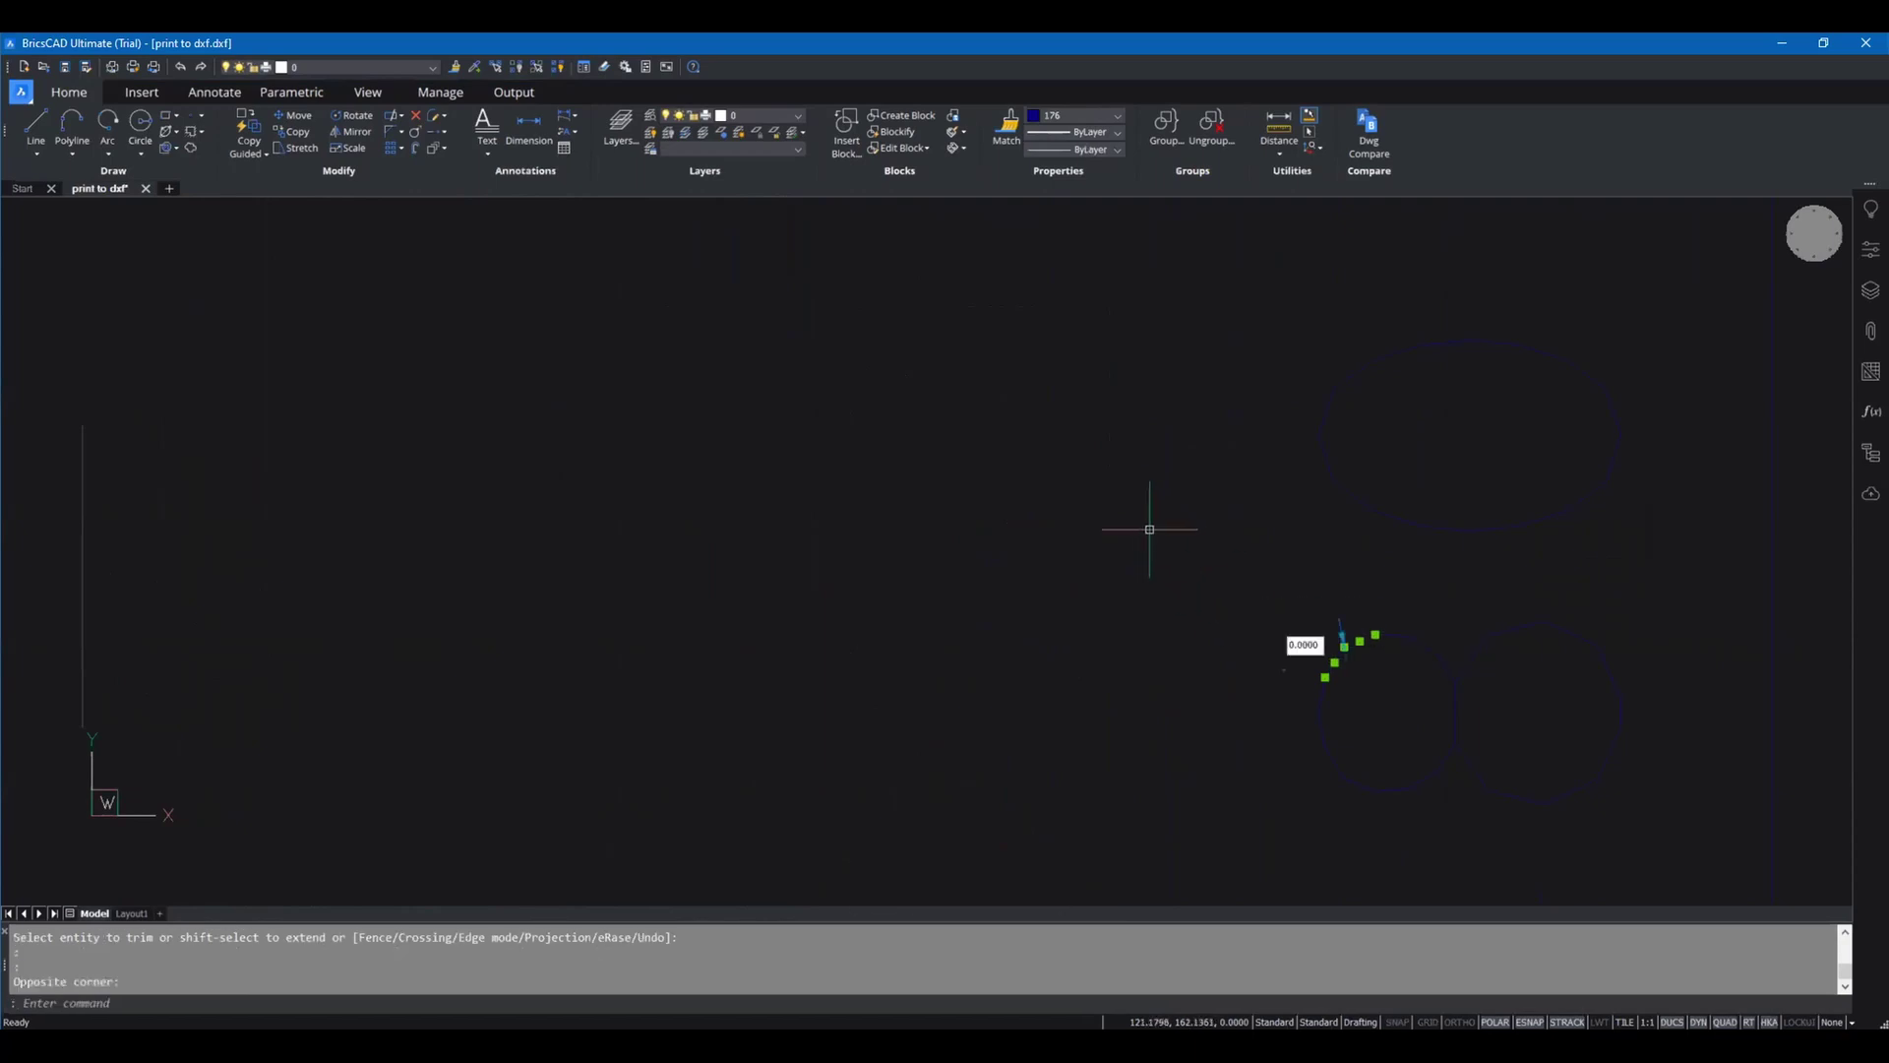
pyautogui.press('Escape')
pyautogui.press('Escape')
pyautogui.scroll(-8, 1216, 514)
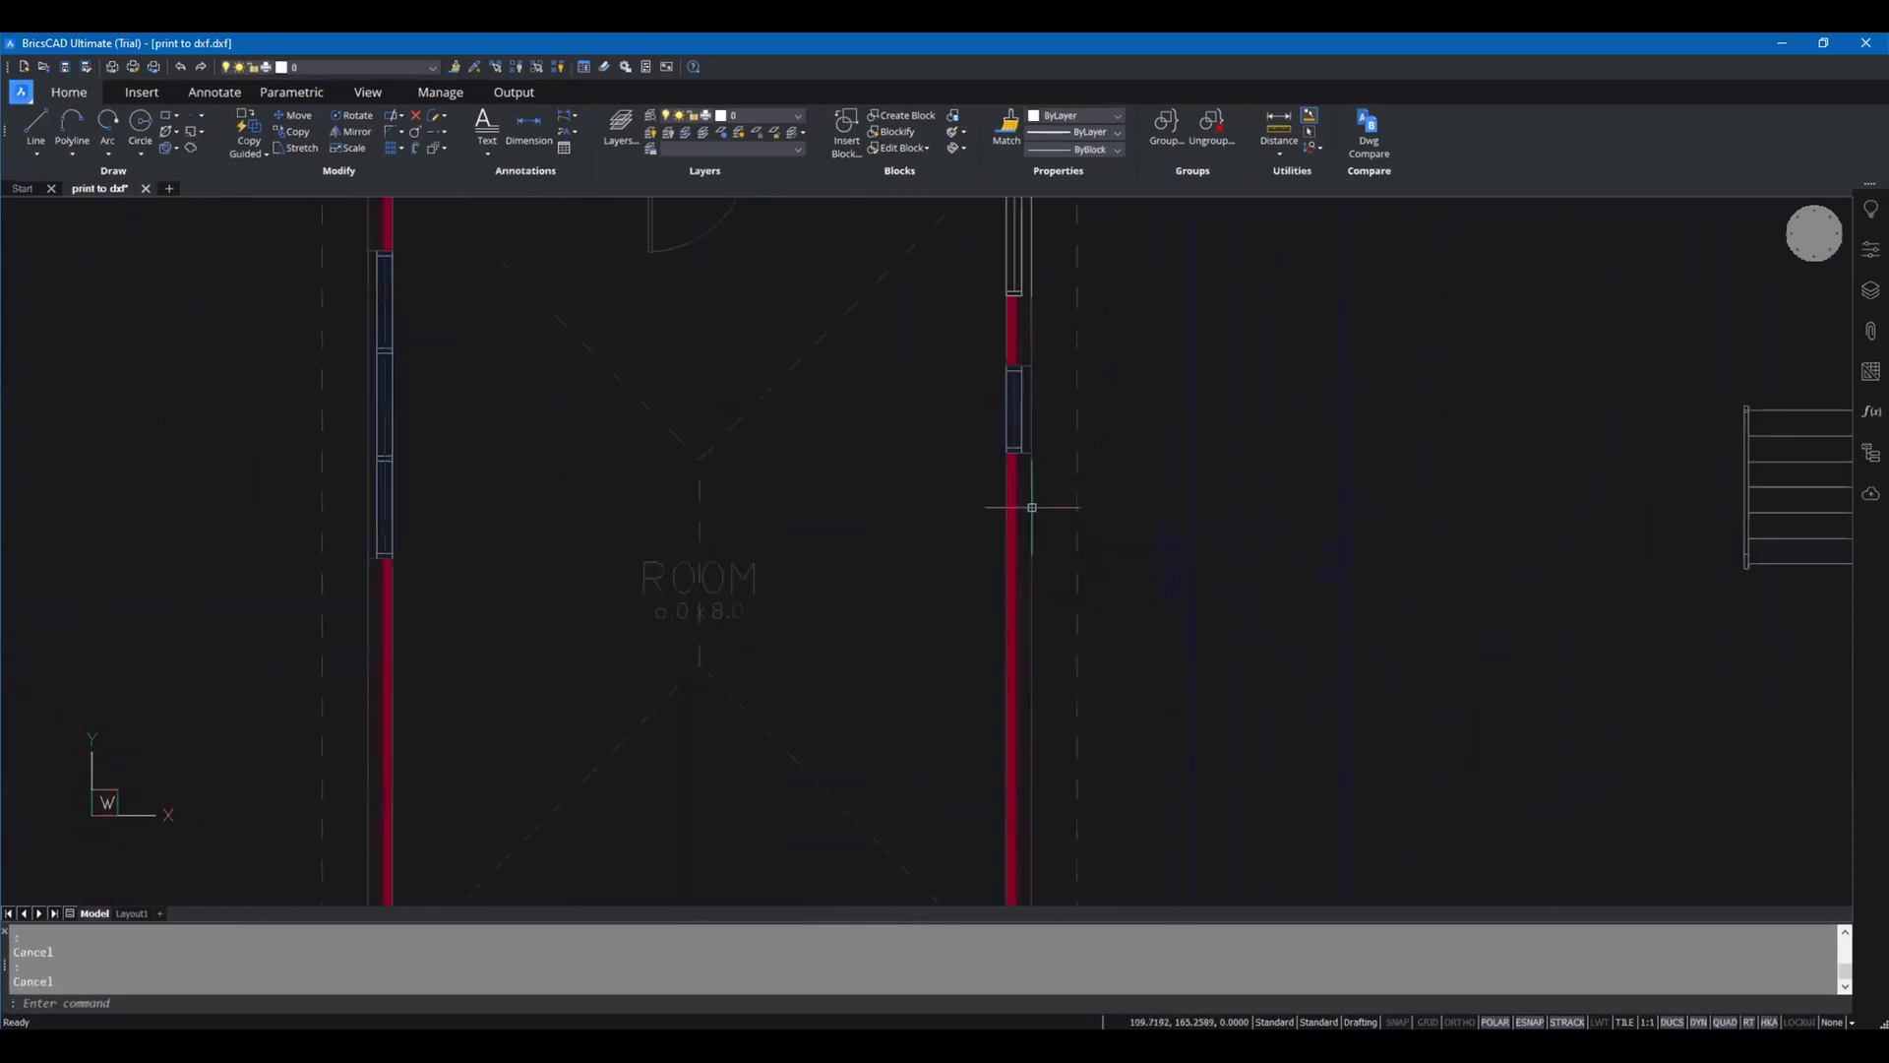